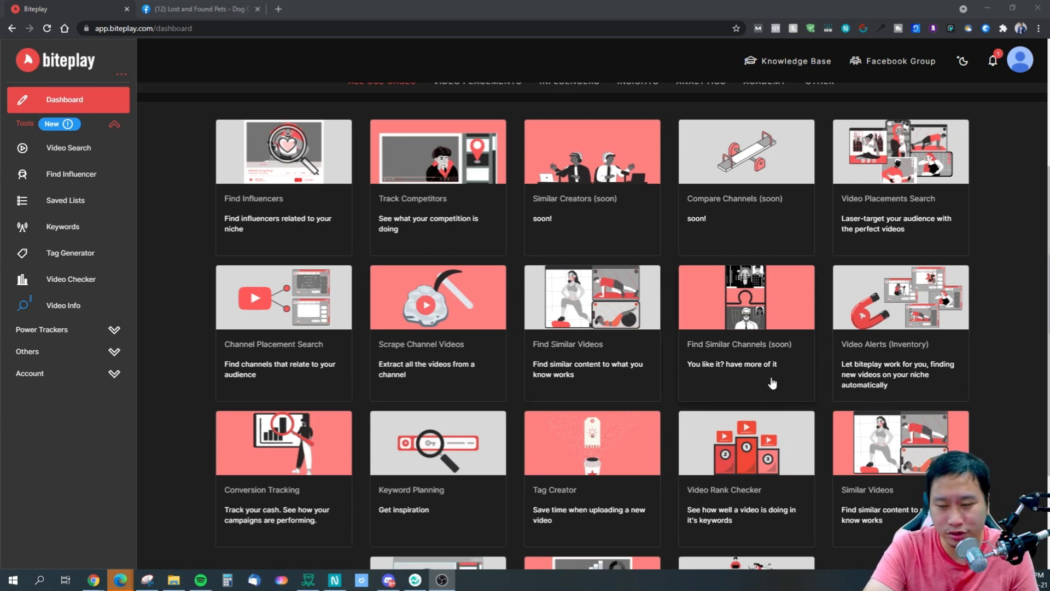
# Step: Look through the dashboard's use-case cards and close the extra Facebook tab in the same browser window
pyautogui.scroll(-1, 911, 368)
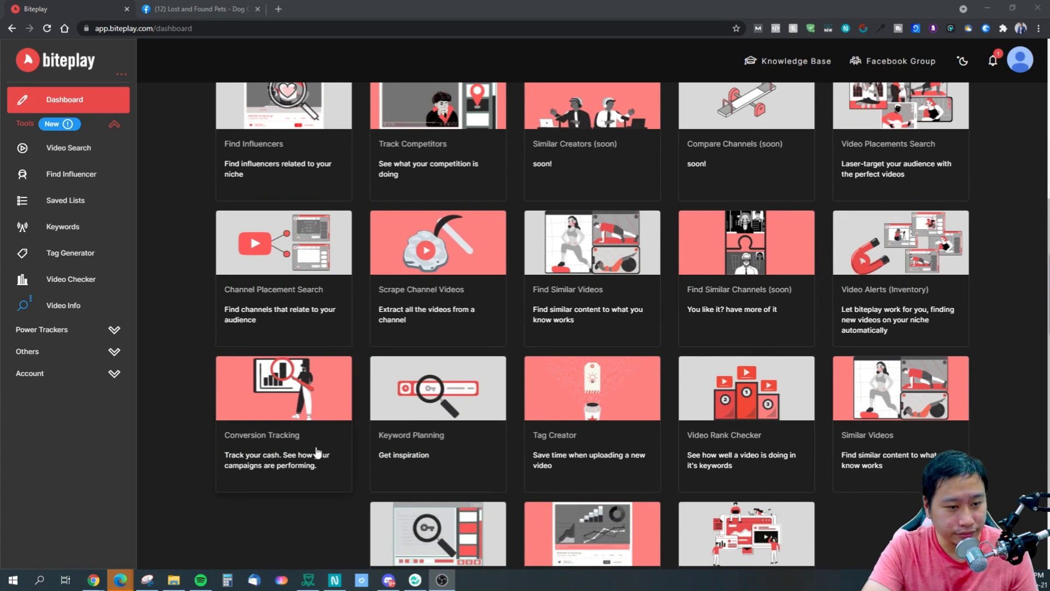
pyautogui.scroll(-1, 316, 452)
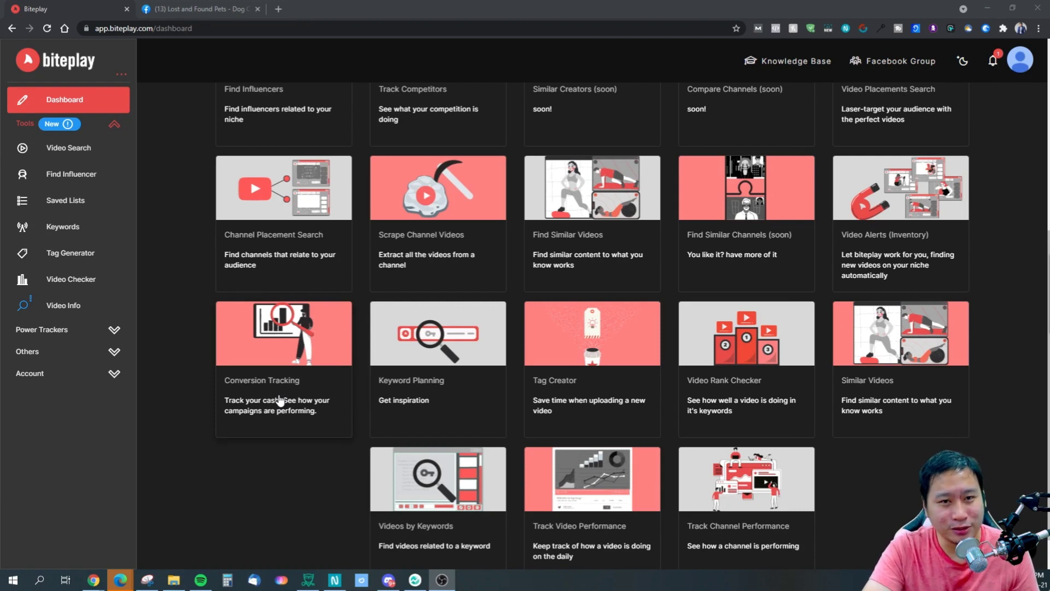
pyautogui.moveTo(523, 3); pyautogui.dragTo(799, 44)
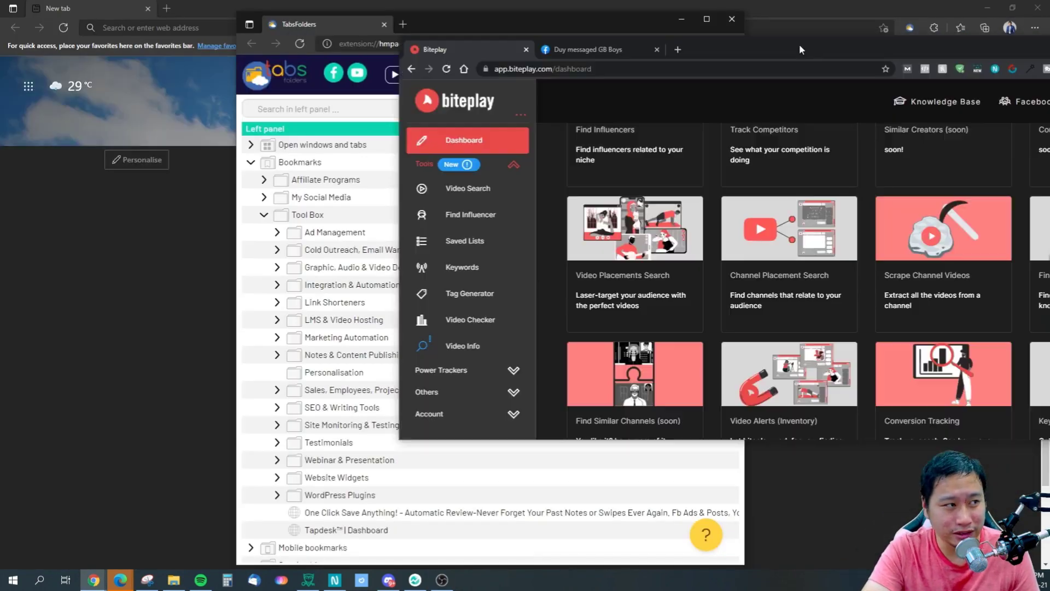
pyautogui.doubleClick(799, 43)
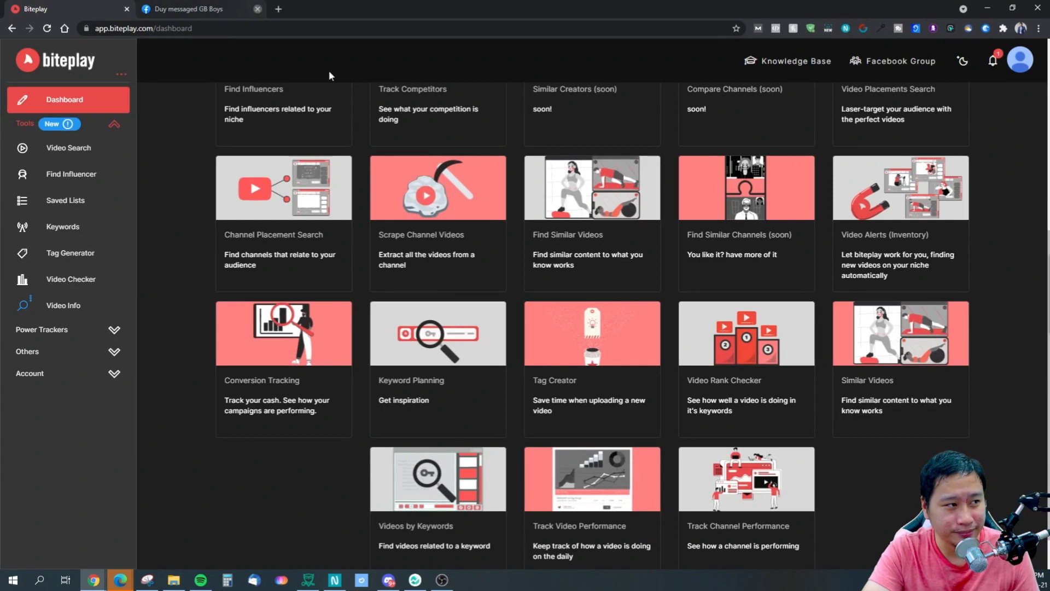
pyautogui.click(257, 9)
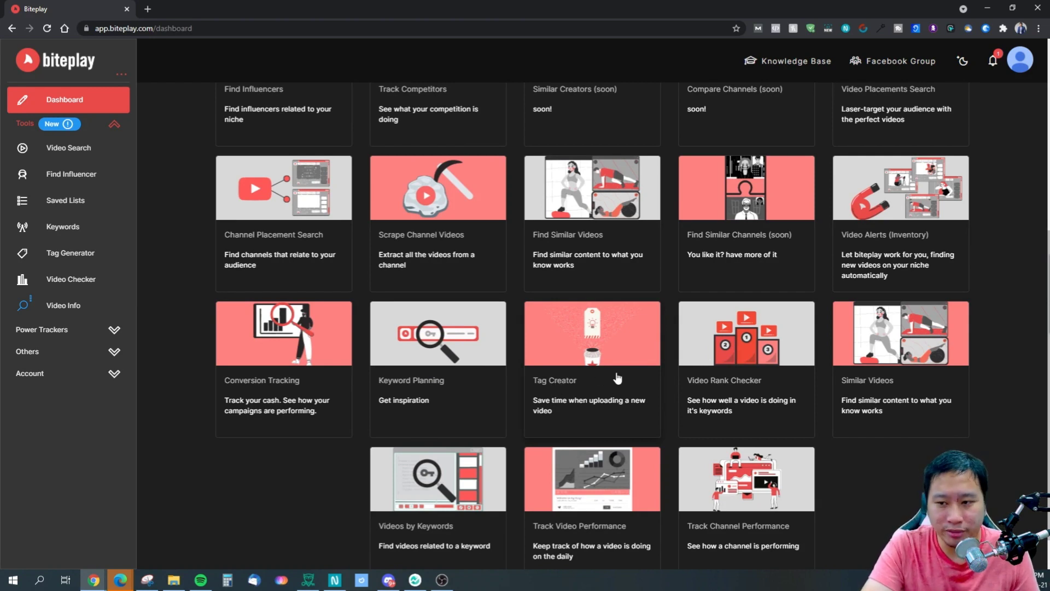
pyautogui.scroll(-1, 618, 383)
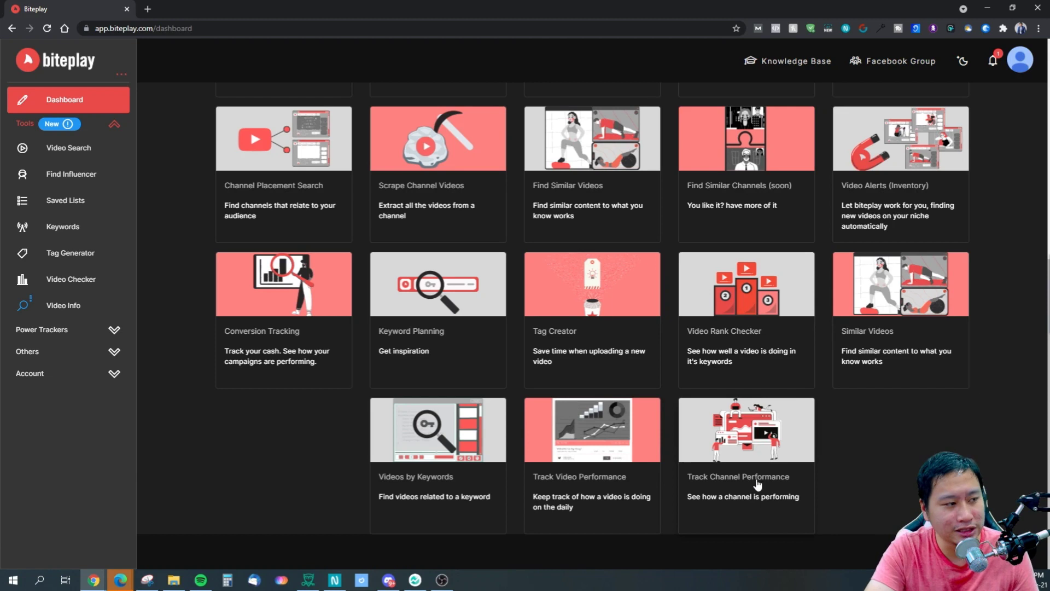
pyautogui.click(720, 486)
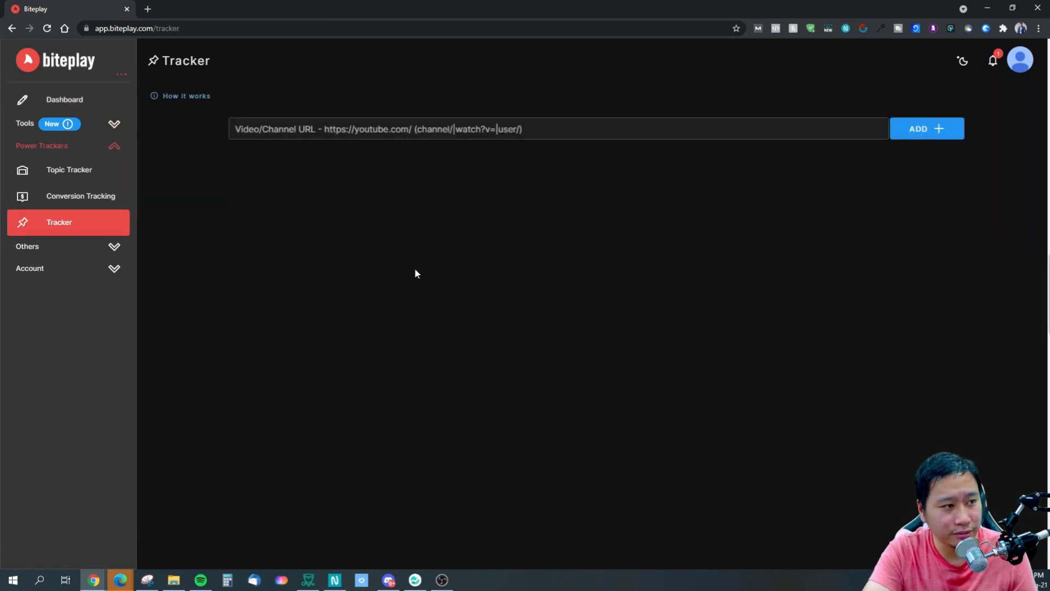
pyautogui.click(481, 130)
pyautogui.write('https://www.youtube.com/watch?v=vYFIEZkvL_U')
pyautogui.hotkey('ctrl', 'a')
pyautogui.press('BackSpace')
# Step: Move the tracker window aside, close the Facebook tab in the other browser window, and maximize the tracker window again
pyautogui.moveTo(456, 2); pyautogui.dragTo(1049, 89)
pyautogui.click(987, 8)
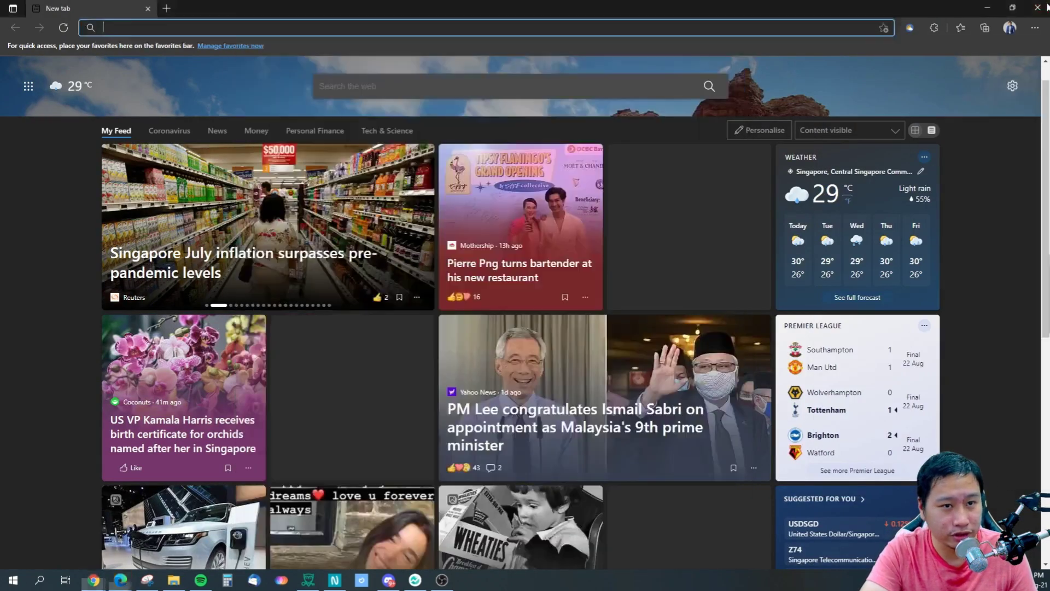
pyautogui.click(731, 19)
pyautogui.click(987, 6)
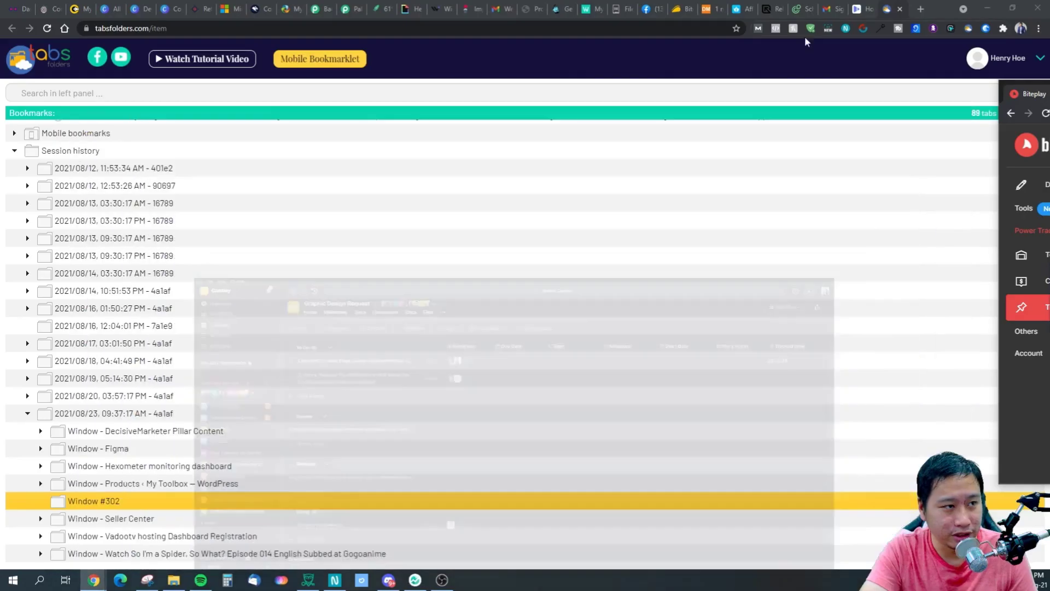
pyautogui.click(663, 9)
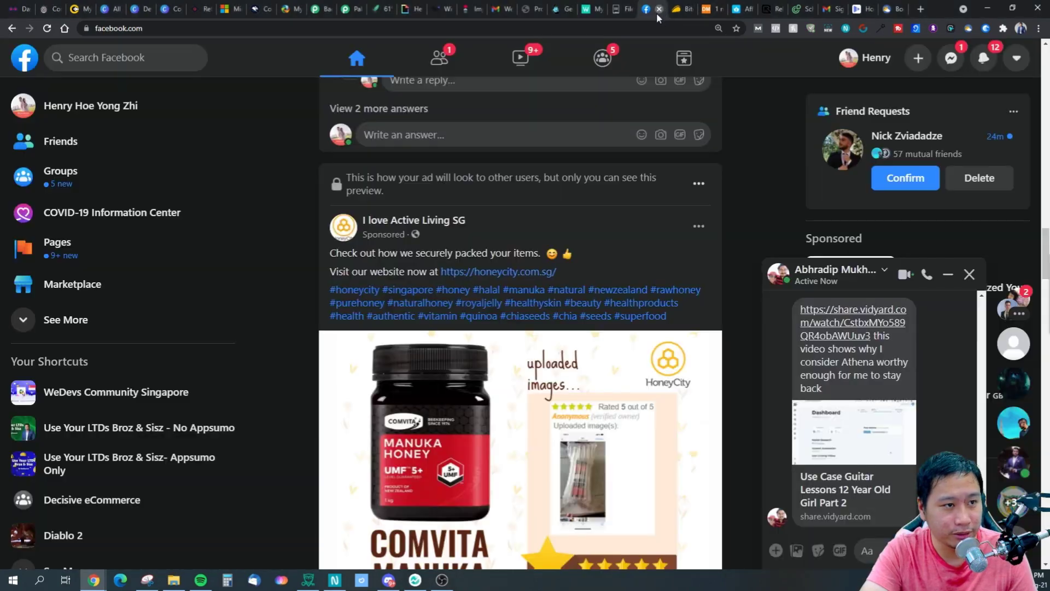
pyautogui.click(662, 9)
pyautogui.doubleClick(435, 93)
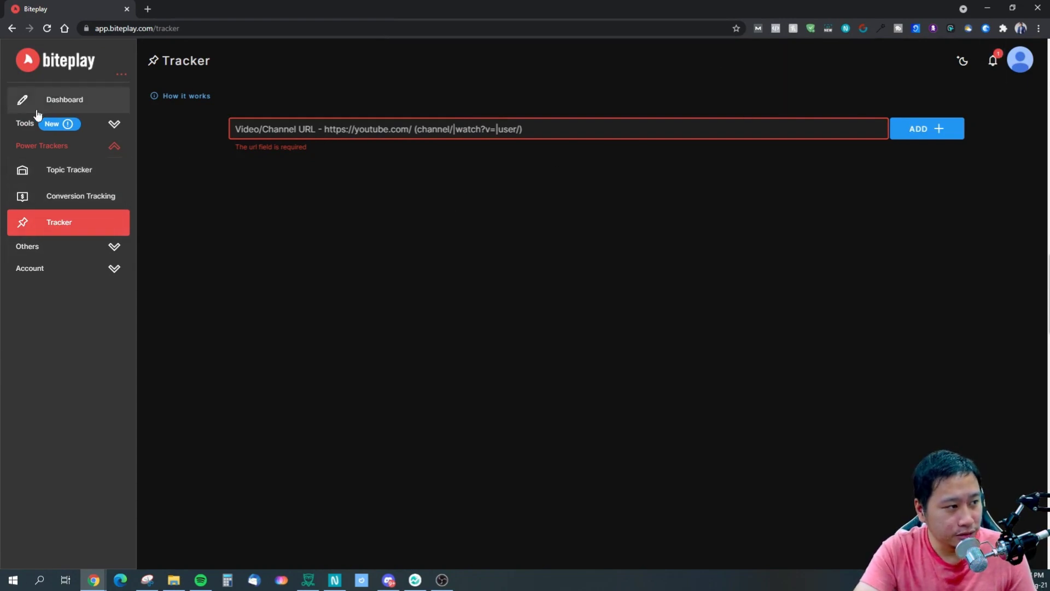
# Step: Return to the dashboard and open the Track Channel Performance tool again
pyautogui.click(95, 102)
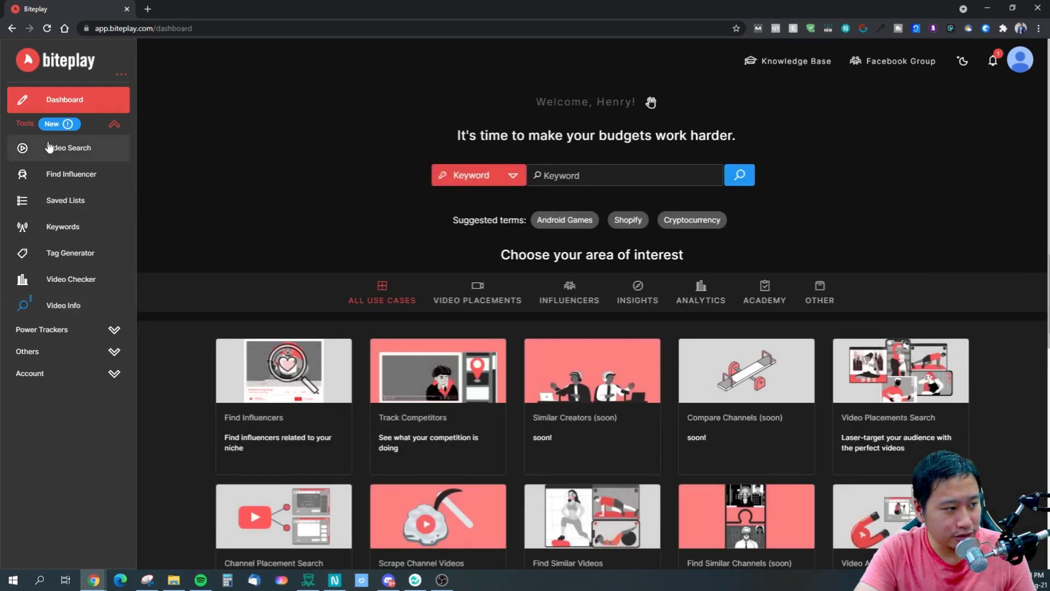
pyautogui.scroll(-7, 683, 426)
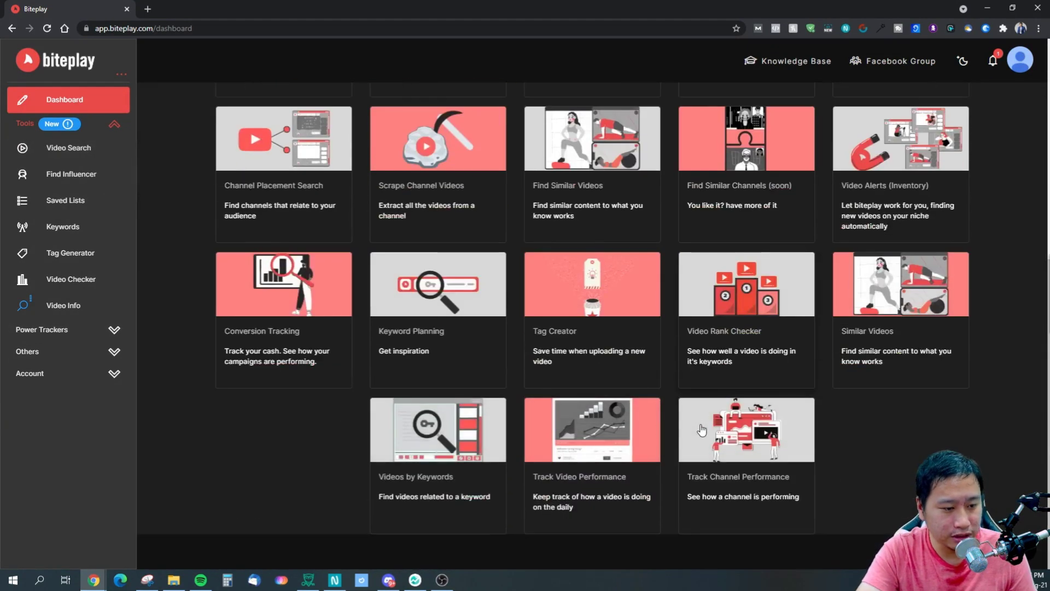
pyautogui.click(747, 469)
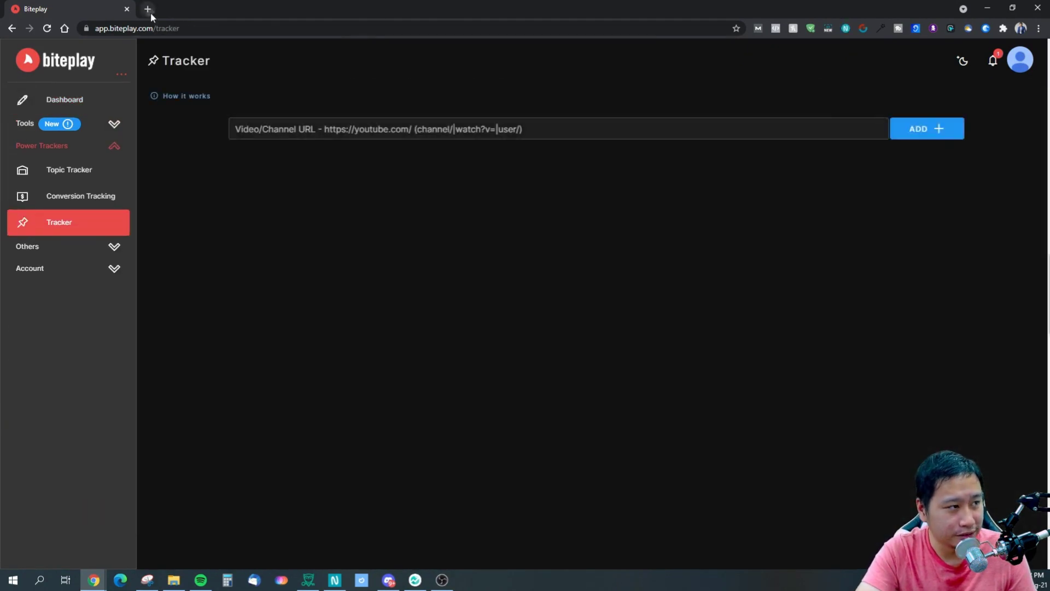
# Step: Open the DecisiveMarketer YouTube channel in a new tab and copy its address without the /videos part
pyautogui.click(149, 9)
pyautogui.write('youub')
pyautogui.press('BackSpace')
pyautogui.press('BackSpace')
pyautogui.write('tube')
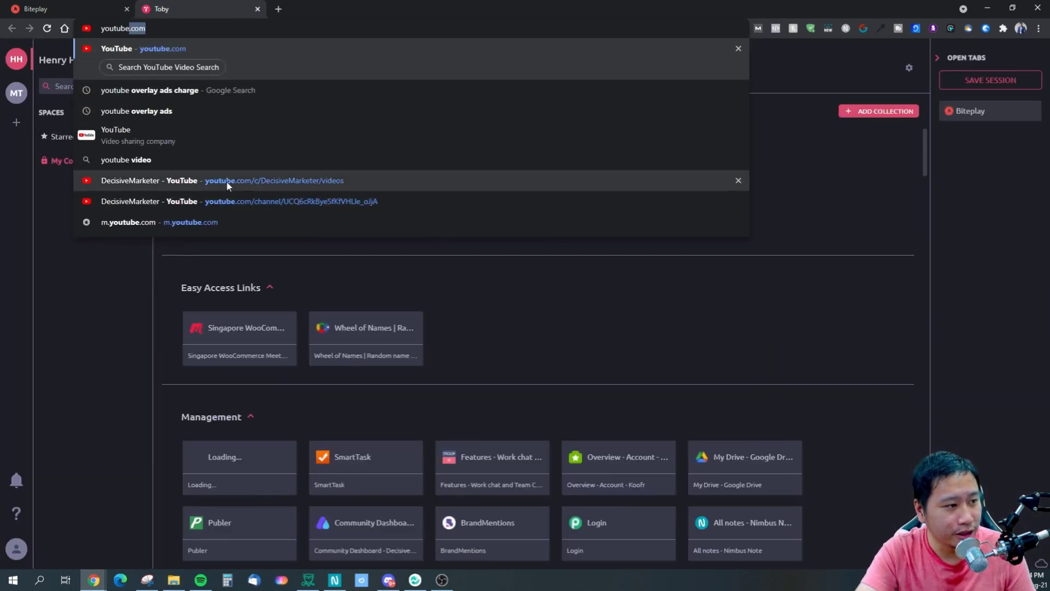
pyautogui.click(227, 186)
pyautogui.click(197, 28)
pyautogui.click(238, 28)
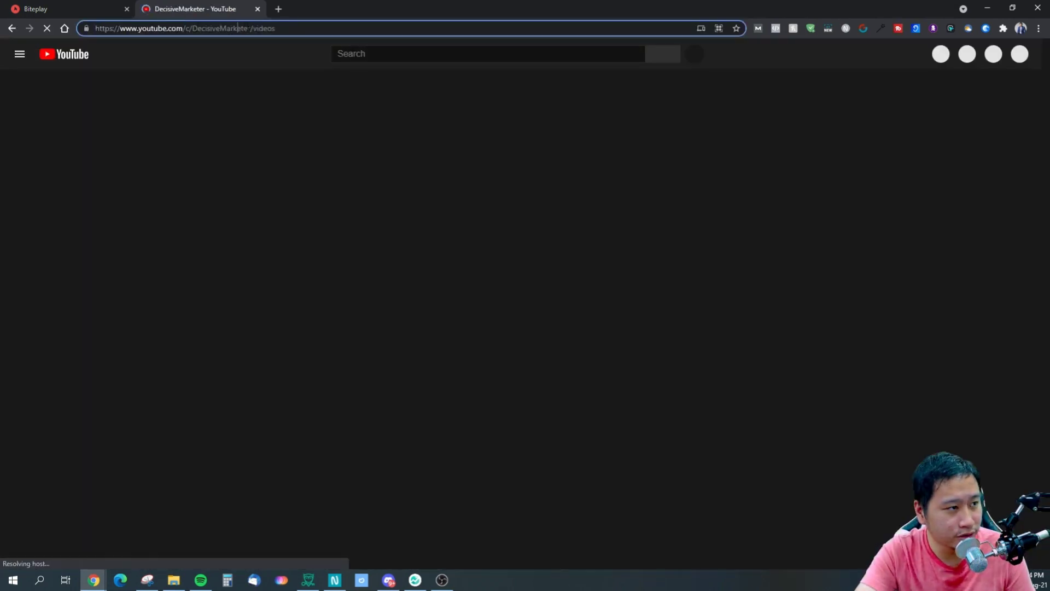
pyautogui.moveTo(251, 28); pyautogui.dragTo(23, 29)
pyautogui.hotkey('ctrl', 'c')
pyautogui.click(59, 10)
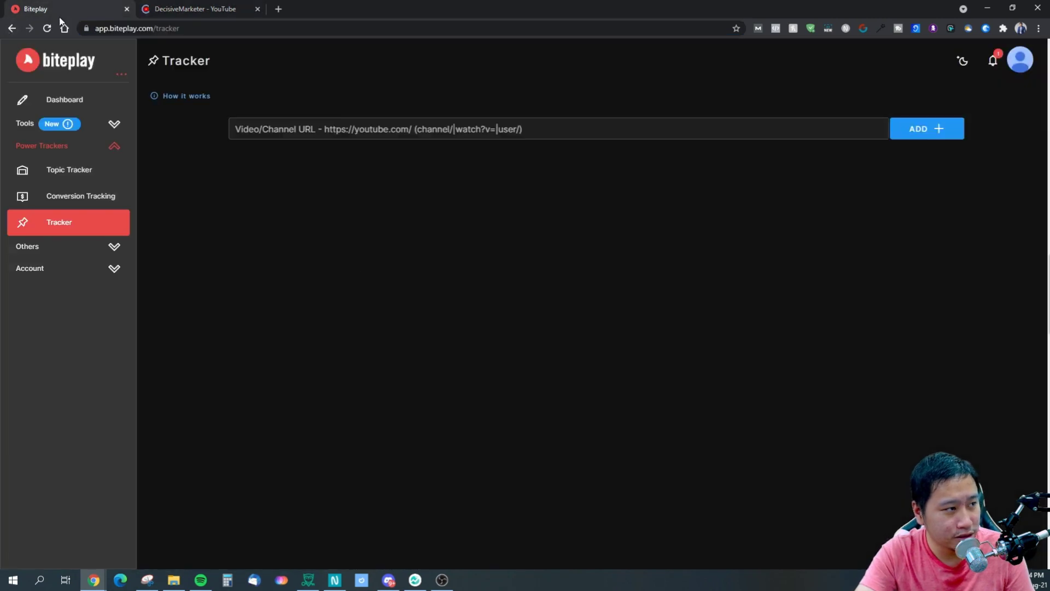
pyautogui.click(411, 139)
pyautogui.hotkey('ctrl', 'v')
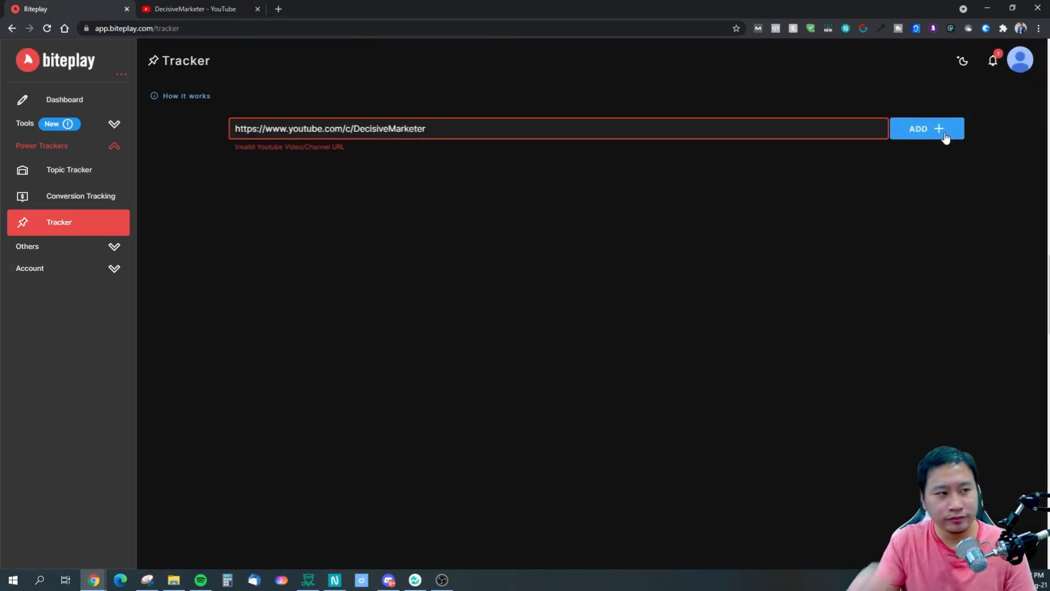
# Step: Show the DecisiveMarketer channel's home page and copy the link of the RelayThat video from its uploads
pyautogui.click(187, 6)
pyautogui.click(244, 139)
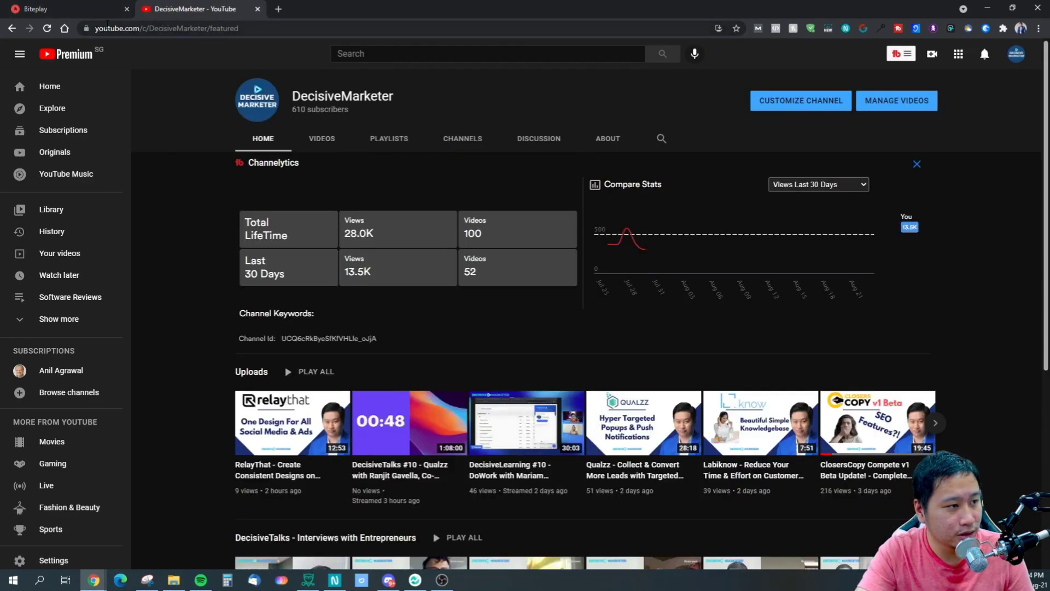
pyautogui.click(104, 9)
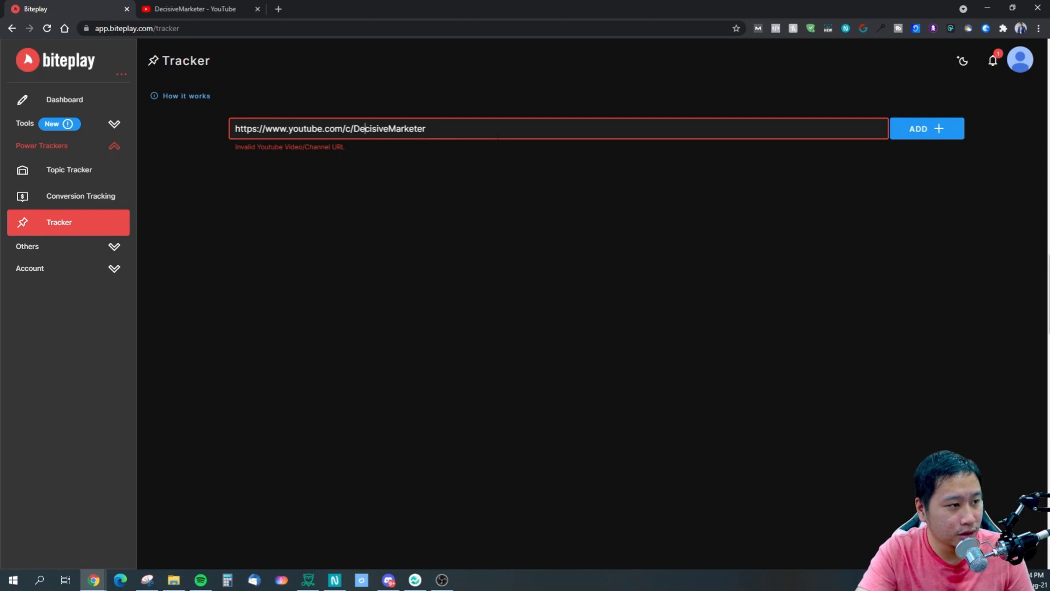
pyautogui.click(240, 9)
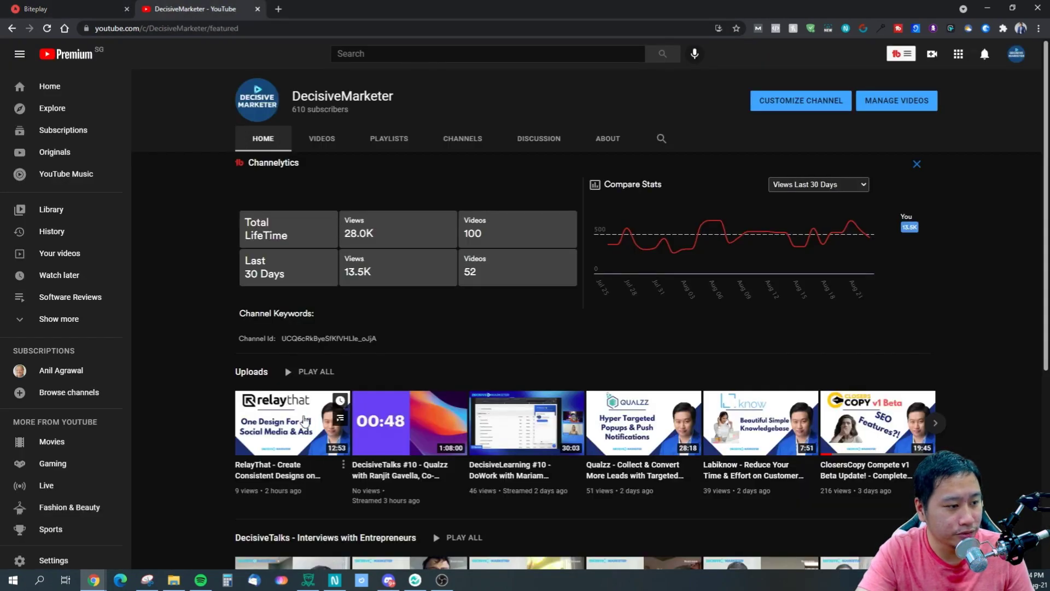
pyautogui.rightClick(302, 416)
pyautogui.click(340, 250)
pyautogui.click(113, 11)
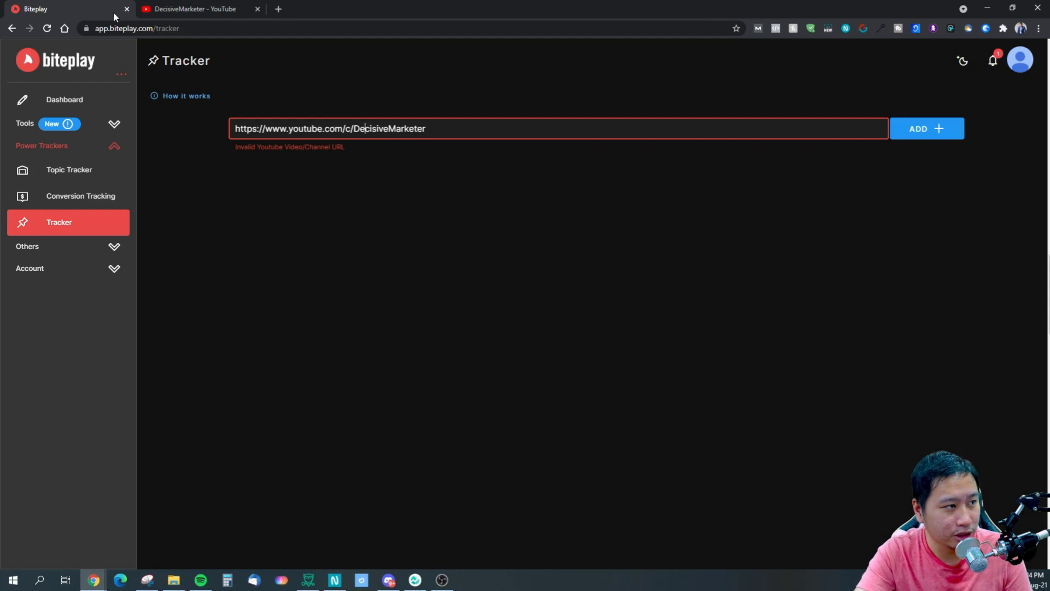
pyautogui.hotkey('ctrl', 'a')
pyautogui.hotkey('ctrl', 'v')
pyautogui.click(941, 129)
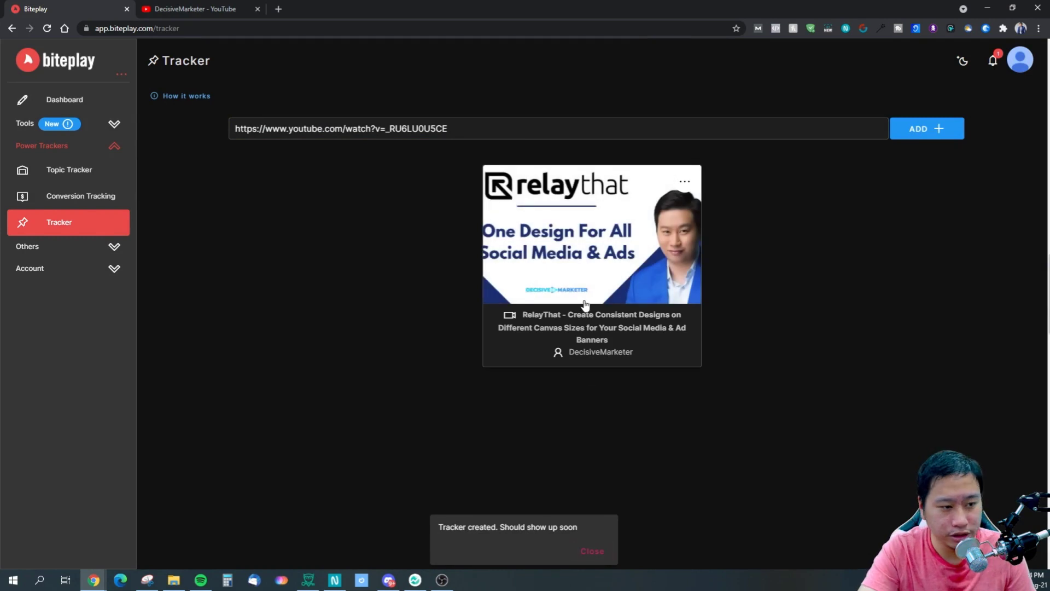
# Step: Open the tracked RelayThat video and review its views, likes, dislikes and comments statistics
pyautogui.click(584, 304)
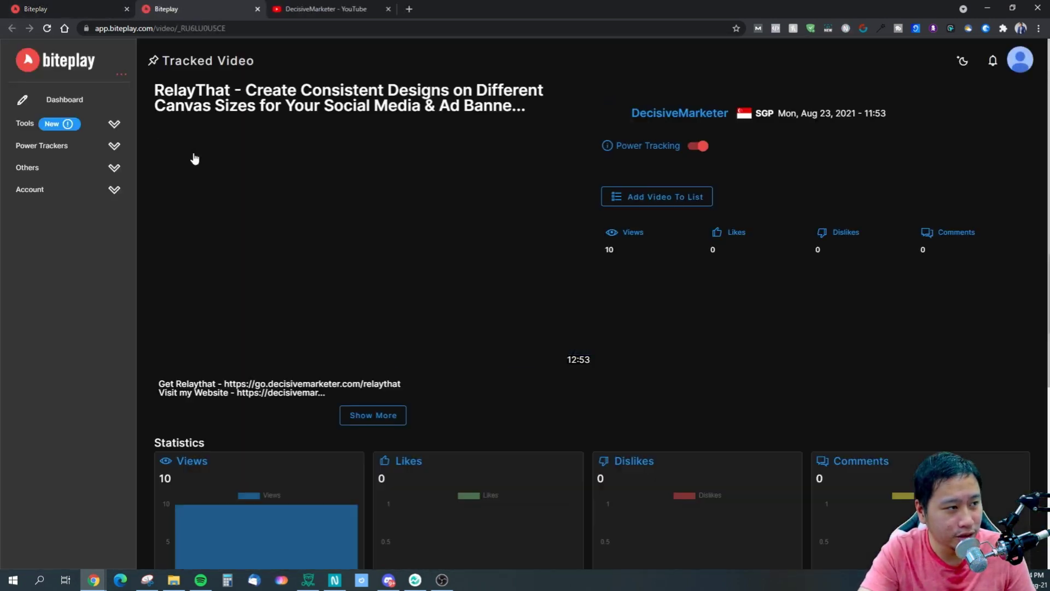
pyautogui.scroll(-5, 674, 357)
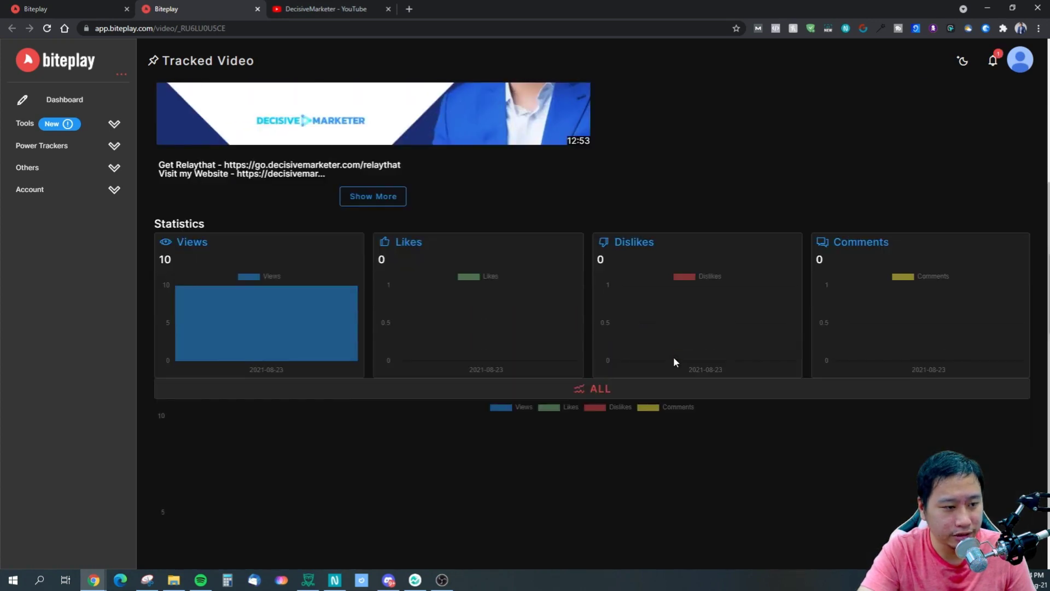
pyautogui.scroll(5, 664, 359)
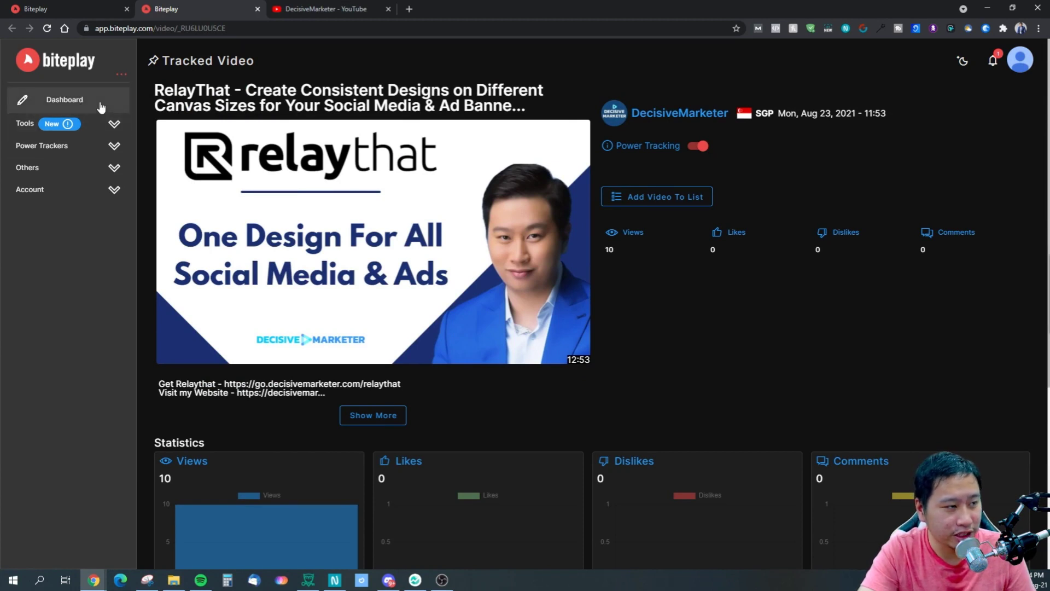
# Step: Open the DecisiveMarketer channel's customization page, remove the studio subdomain from its address, and select the channel link without /editing
pyautogui.click(327, 6)
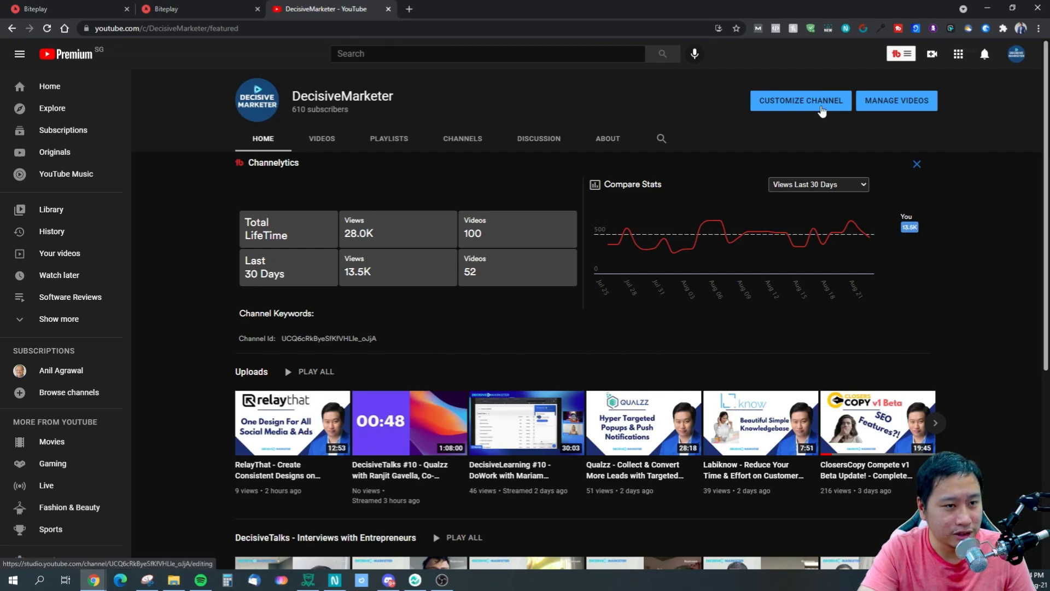
pyautogui.click(822, 104)
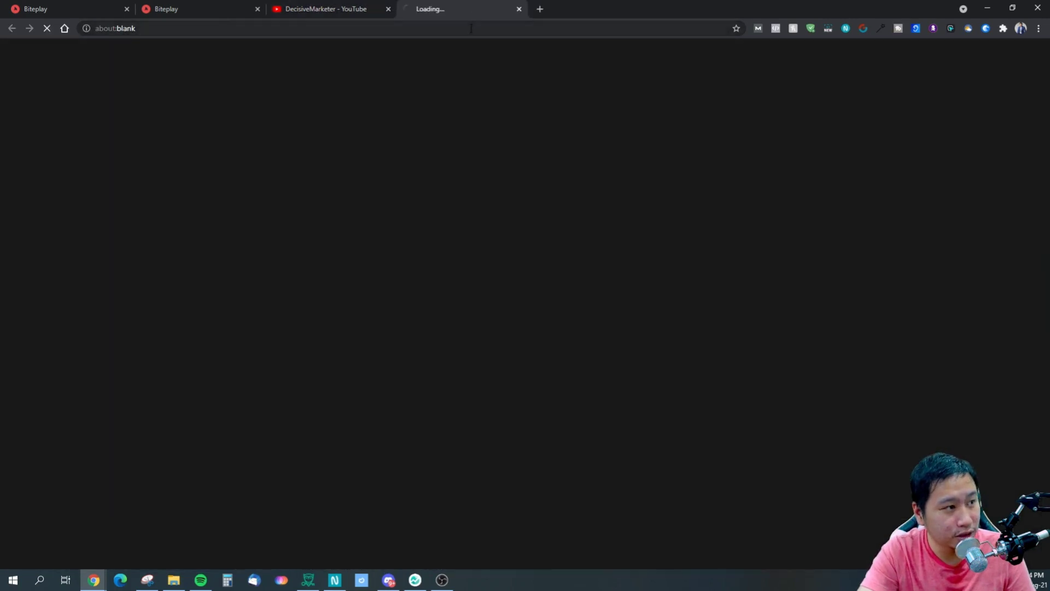
pyautogui.click(226, 28)
pyautogui.doubleClick(266, 27)
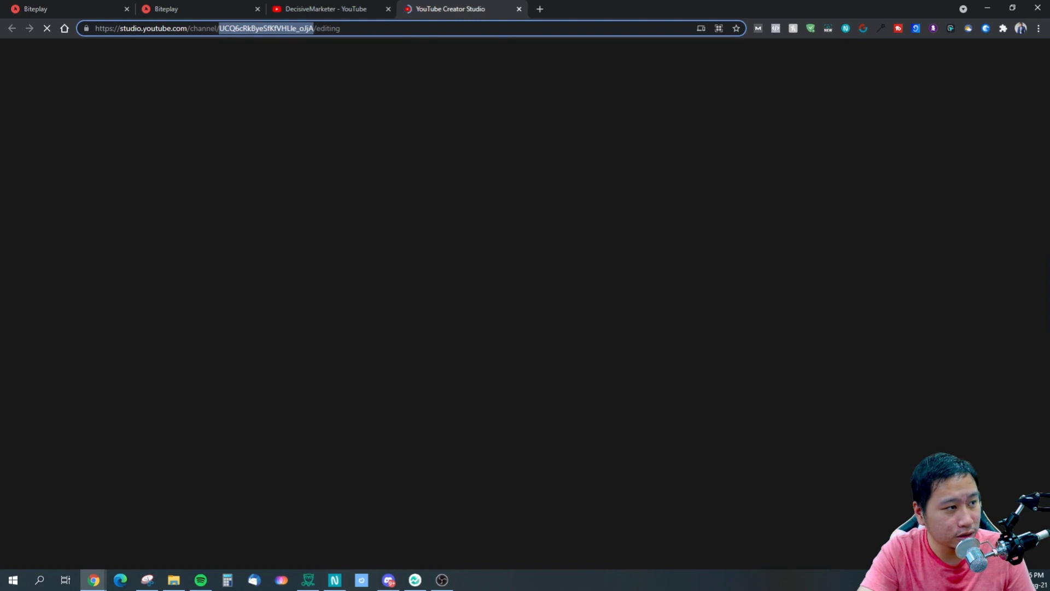
pyautogui.doubleClick(121, 28)
pyautogui.press('BackSpace')
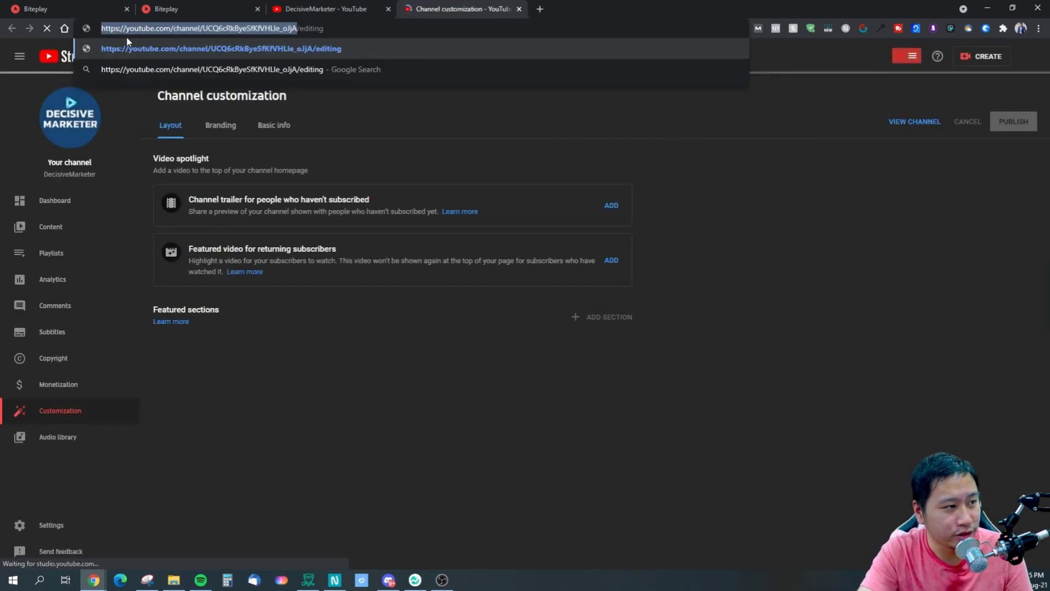
pyautogui.click(36, 8)
pyautogui.moveTo(454, 129); pyautogui.dragTo(122, 131)
pyautogui.hotkey('ctrl', 'v')
pyautogui.click(946, 135)
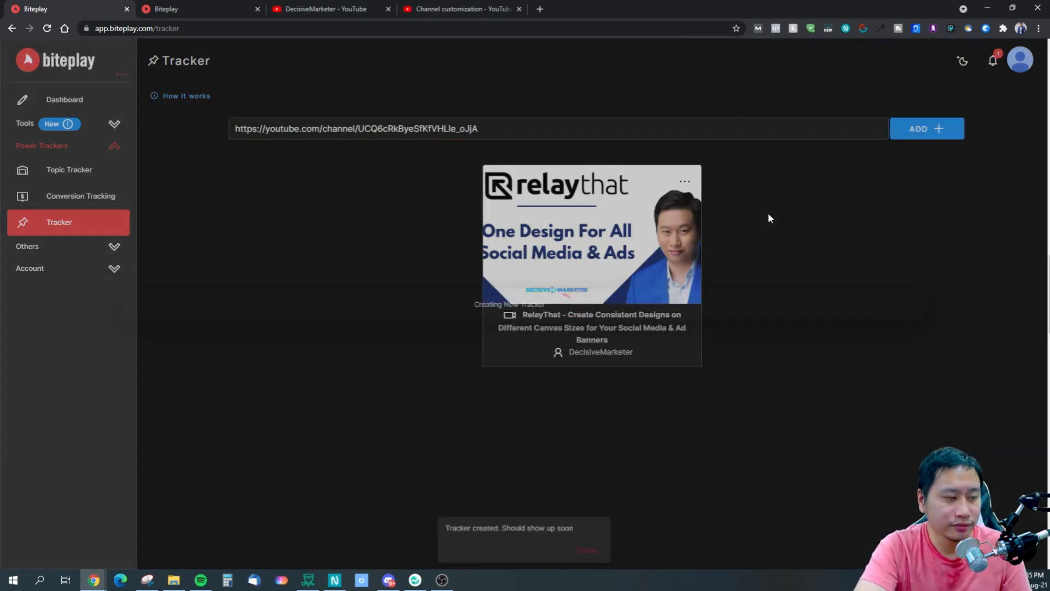
# Step: Open the tracked DecisiveMarketer channel and review its recent metrics, views and subscribers charts, and recent videos
pyautogui.click(468, 269)
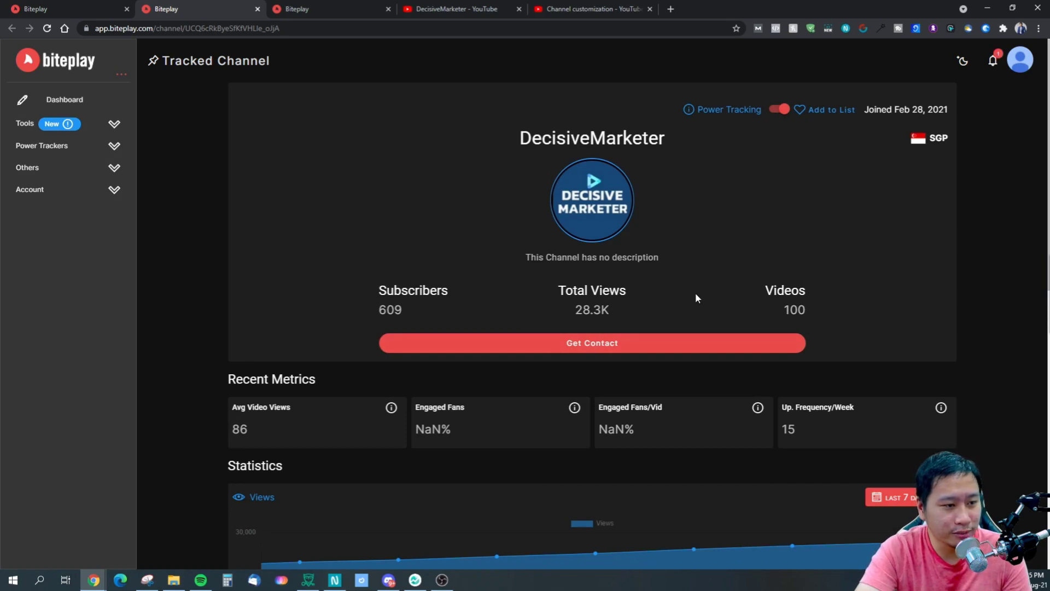
pyautogui.scroll(-2, 519, 320)
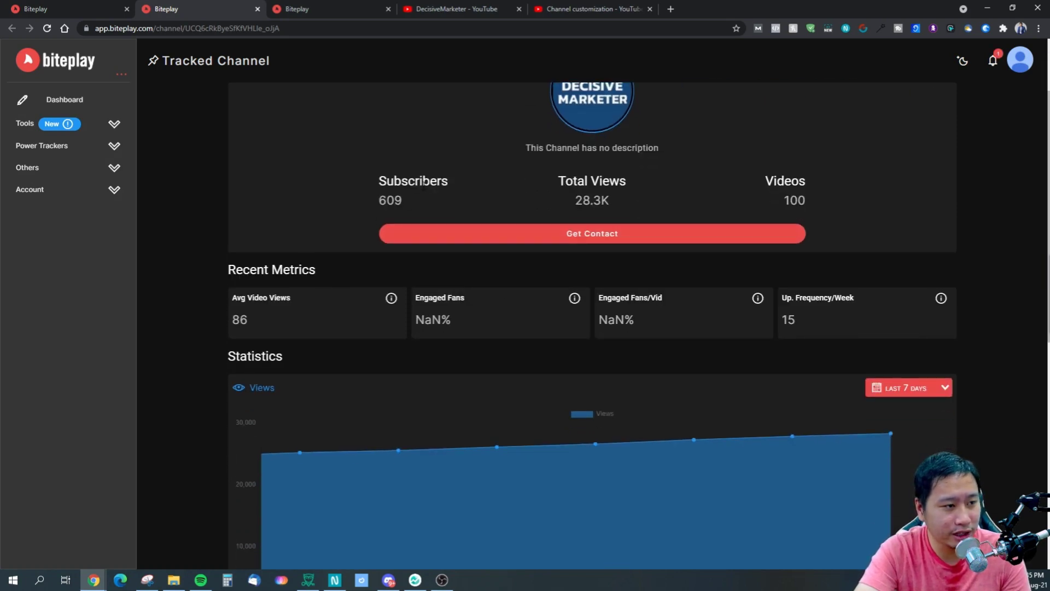
pyautogui.scroll(-7, 530, 405)
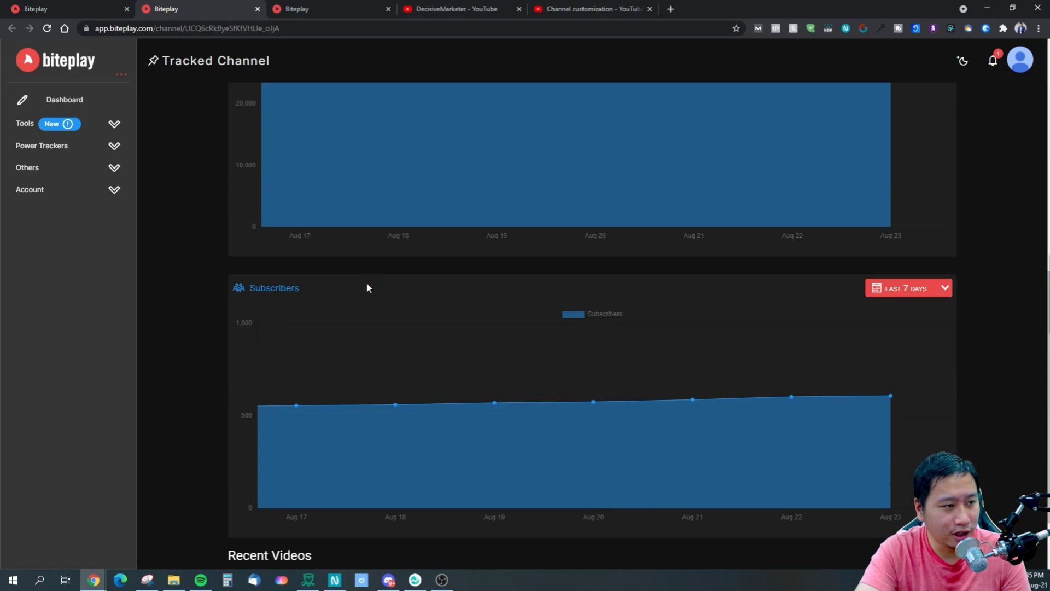
pyautogui.scroll(-3, 358, 290)
pyautogui.scroll(3, 289, 301)
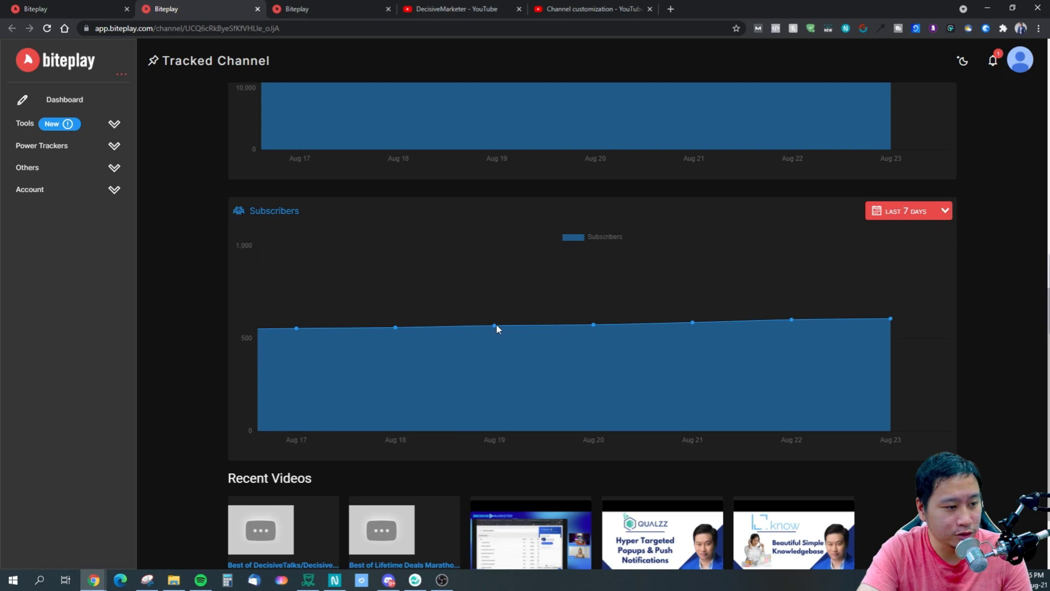
# Step: Review the tracked DecisiveMarketer channel's charts and recent videos, and check the contact information Biteplay offers for it
pyautogui.scroll(5, 703, 307)
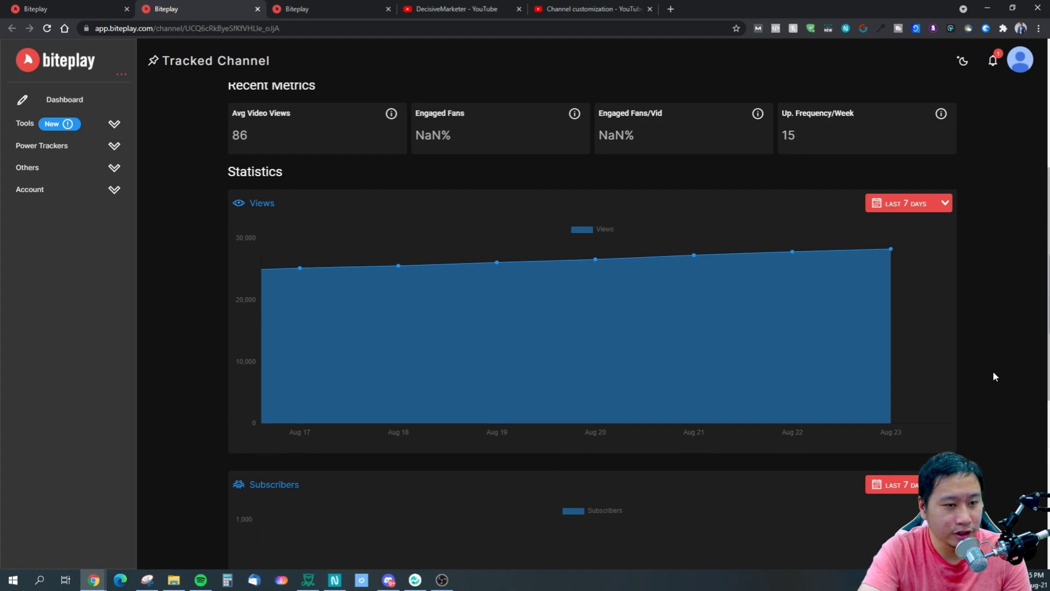
pyautogui.scroll(-7, 955, 365)
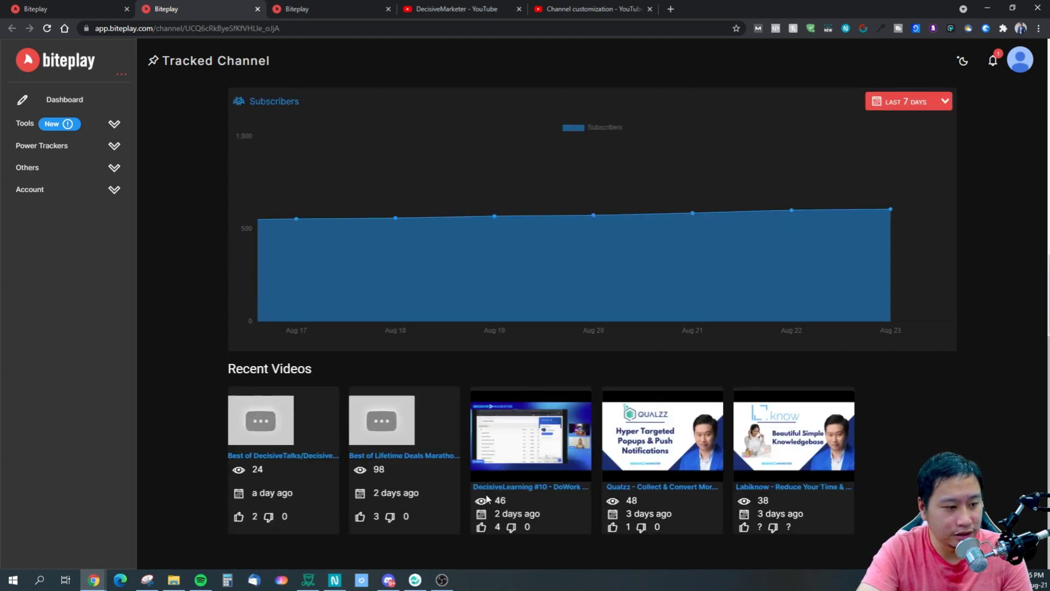
pyautogui.scroll(12, 459, 366)
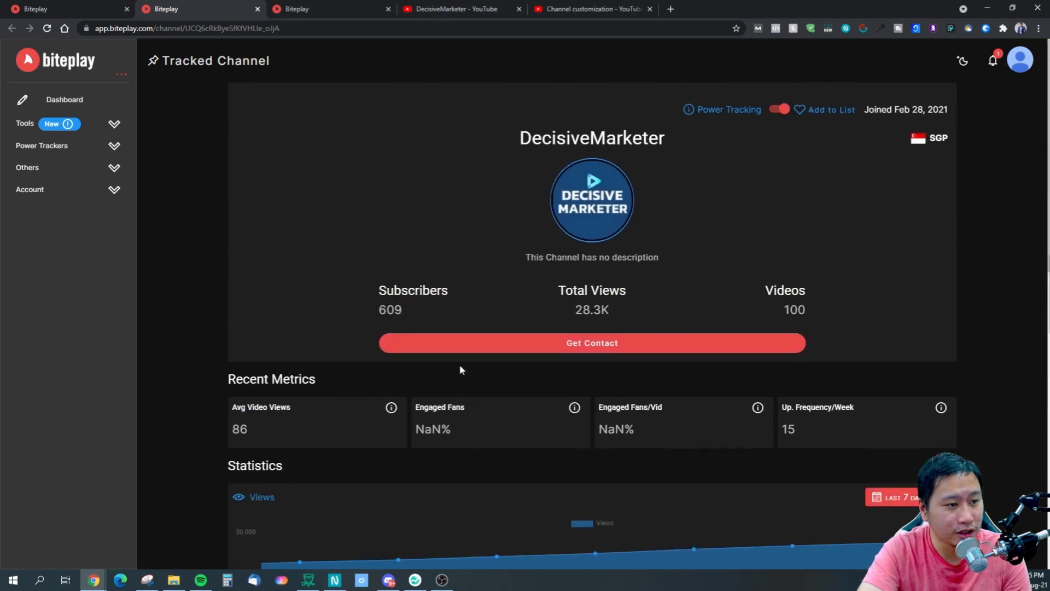
pyautogui.click(574, 345)
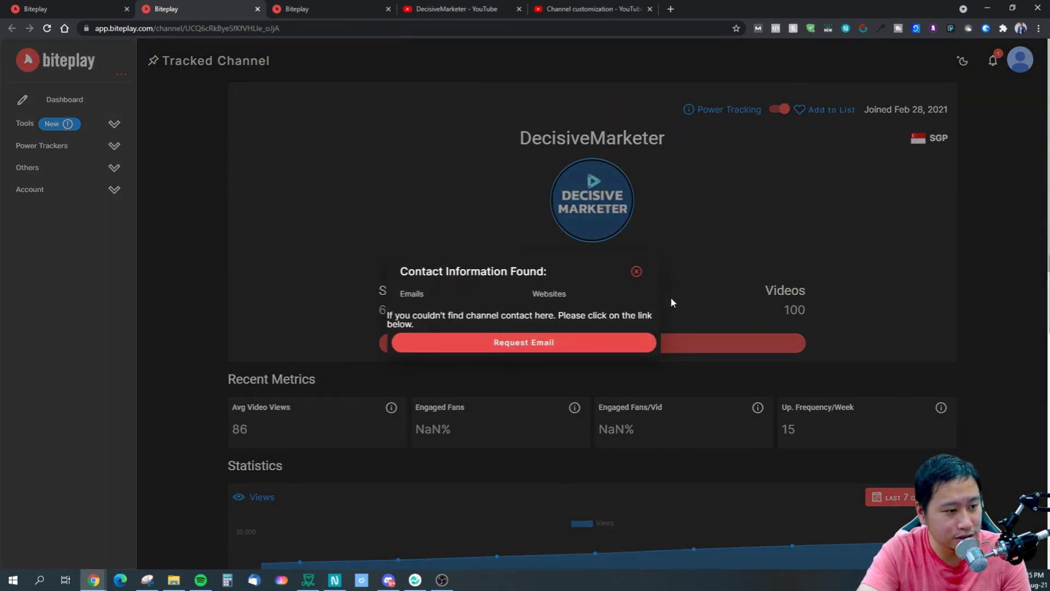
pyautogui.click(636, 272)
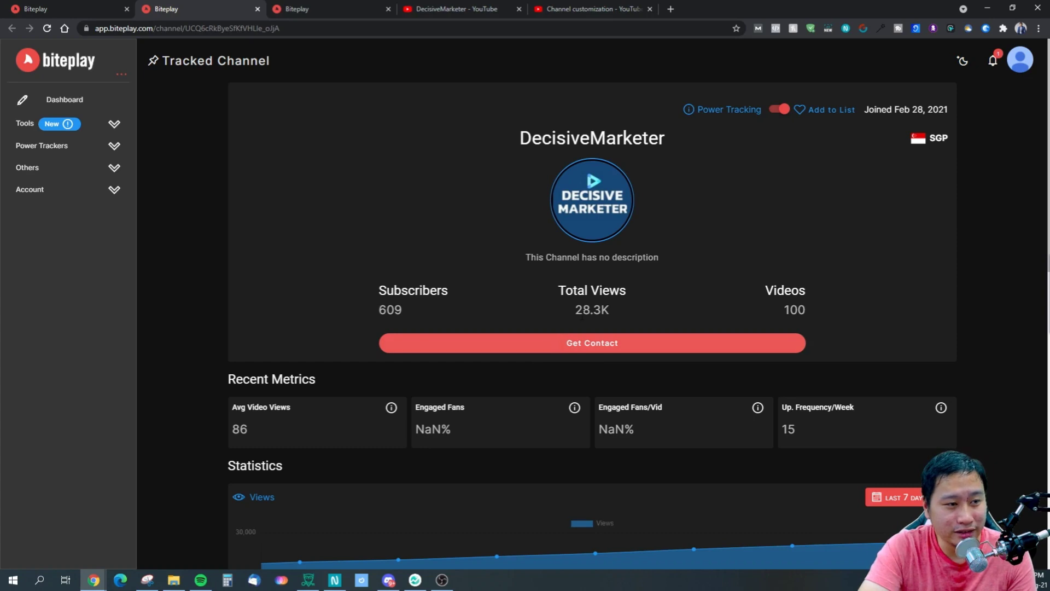
# Step: Open the DecisiveMarketer channel's About page on YouTube and compare its business contact details with the contact information in Biteplay
pyautogui.click(454, 9)
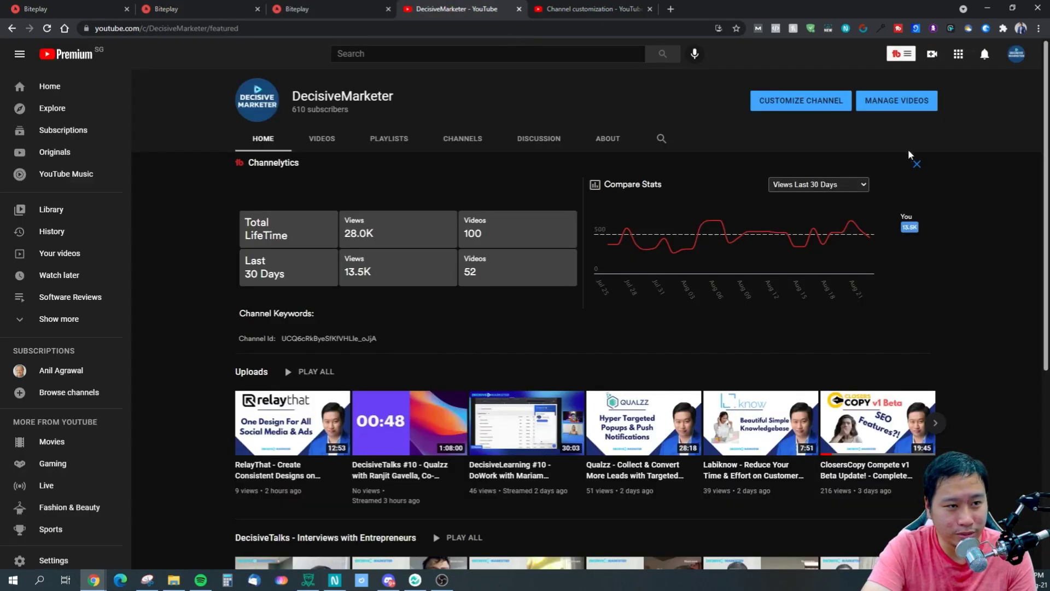
pyautogui.click(616, 141)
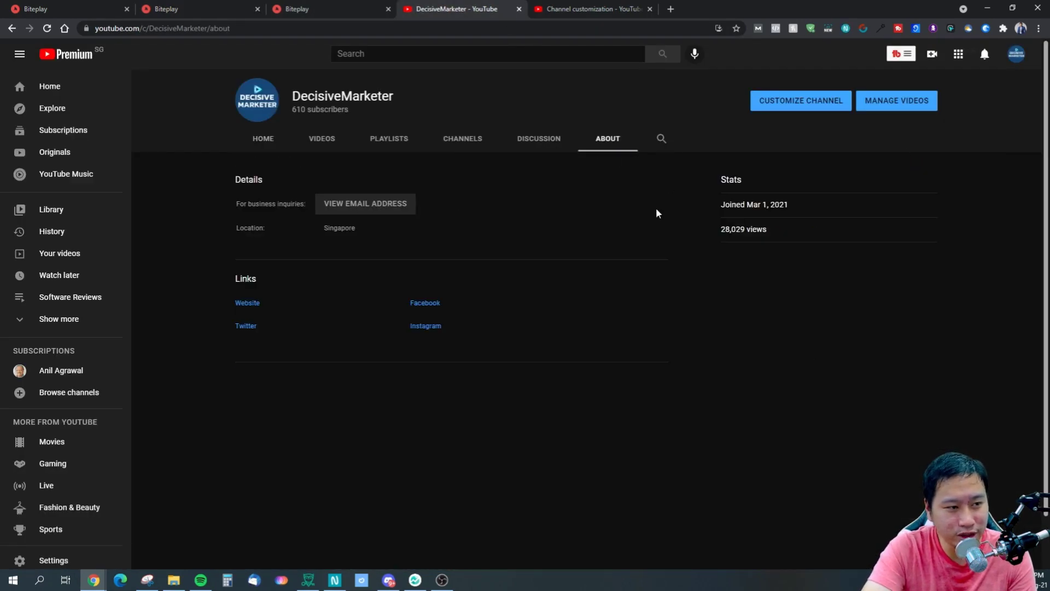
pyautogui.click(164, 8)
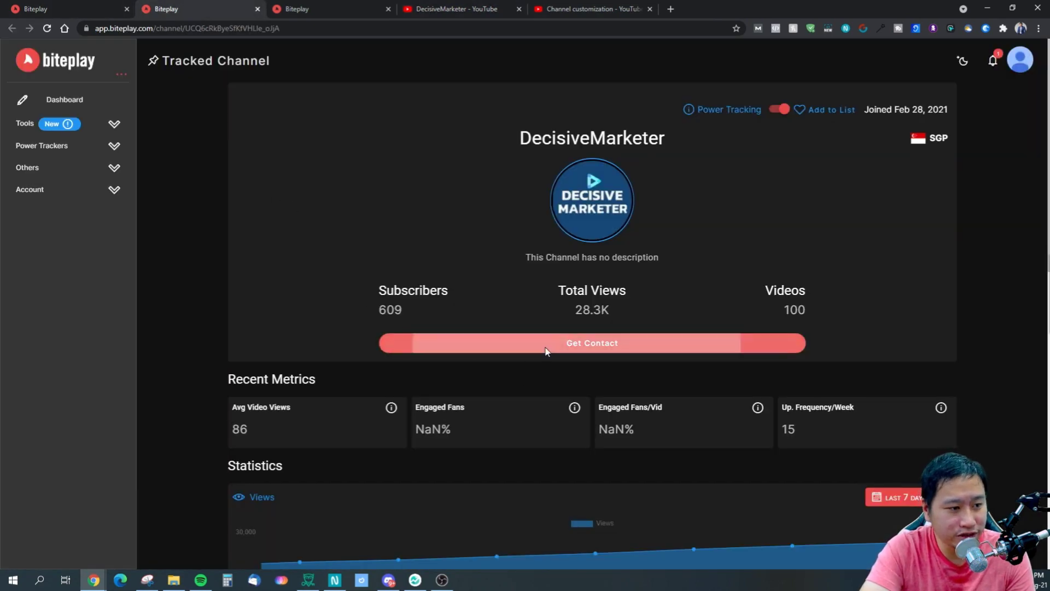
pyautogui.click(528, 341)
pyautogui.click(637, 272)
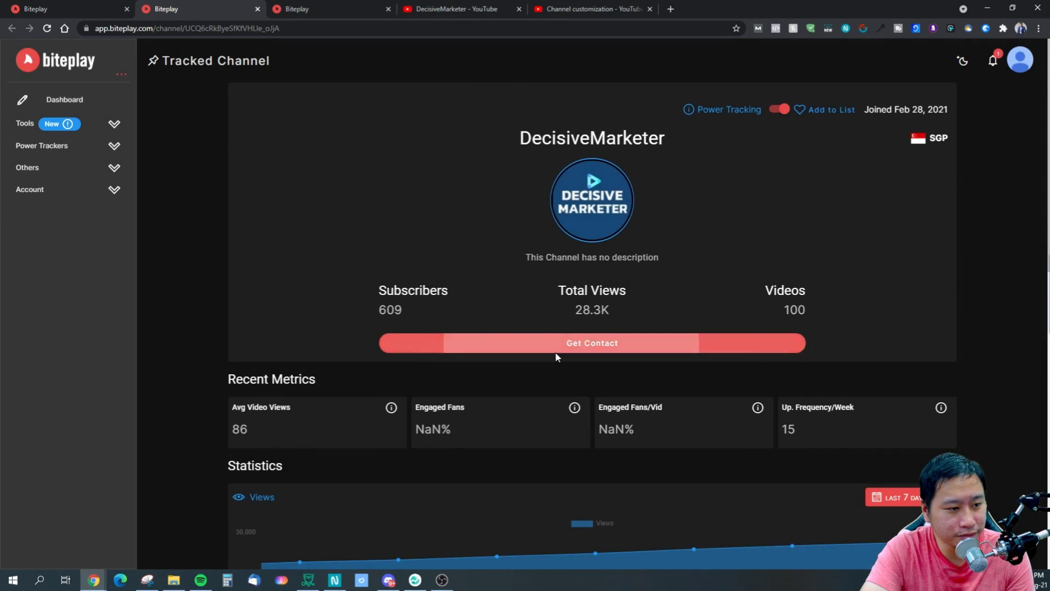
pyautogui.click(545, 344)
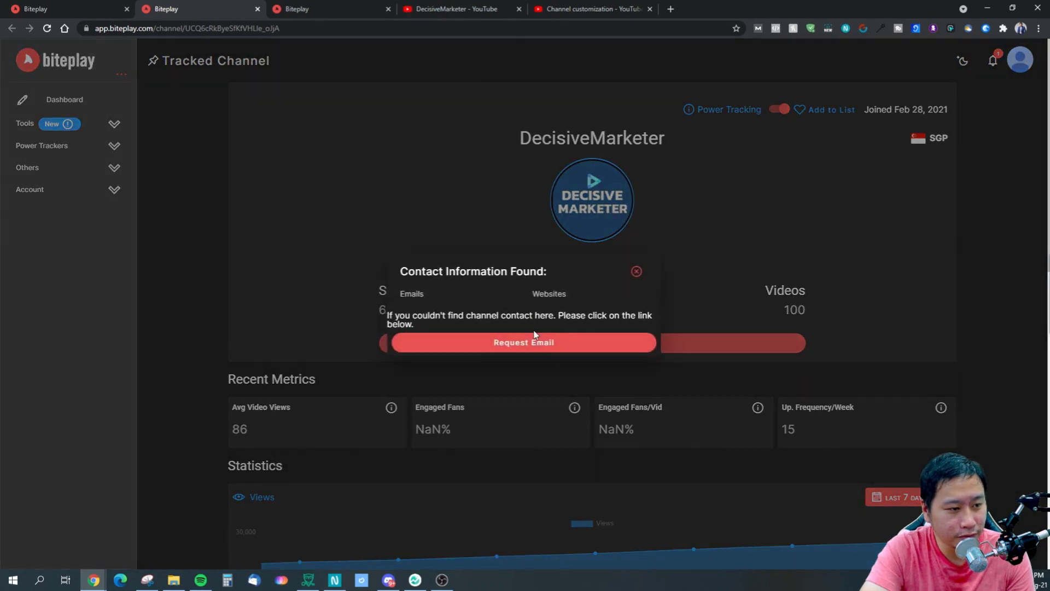
pyautogui.click(635, 273)
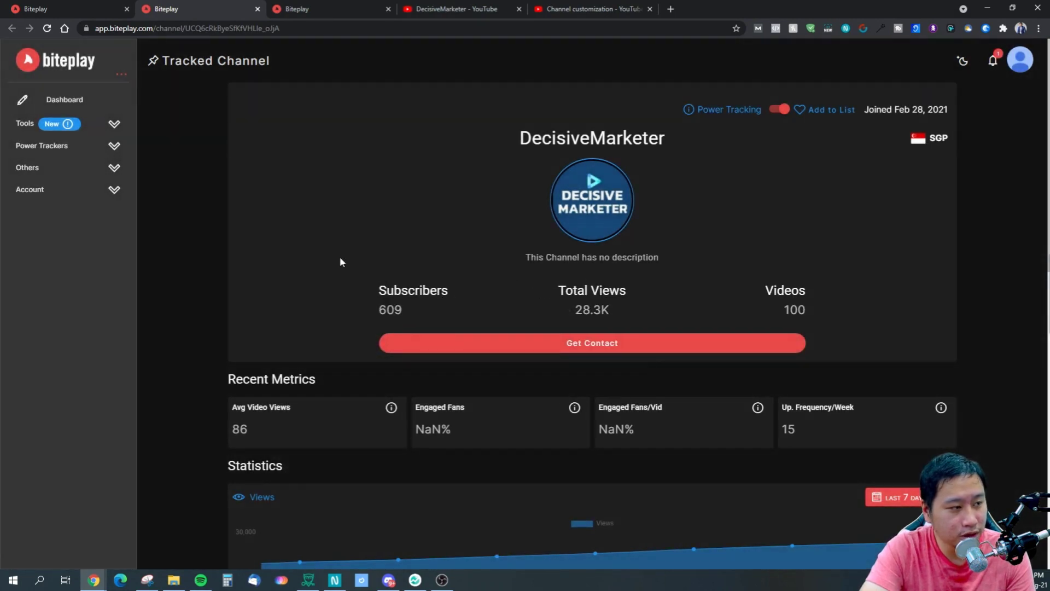
# Step: Expand the available tools and browse the use cases on the Biteplay dashboard
pyautogui.click(114, 125)
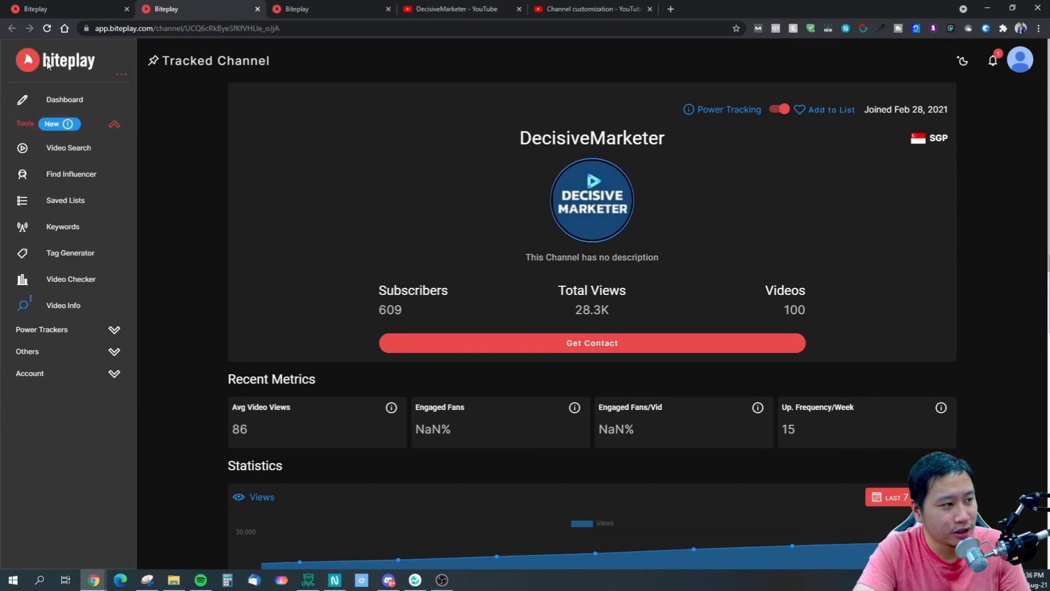
pyautogui.click(71, 100)
pyautogui.scroll(-7, 718, 348)
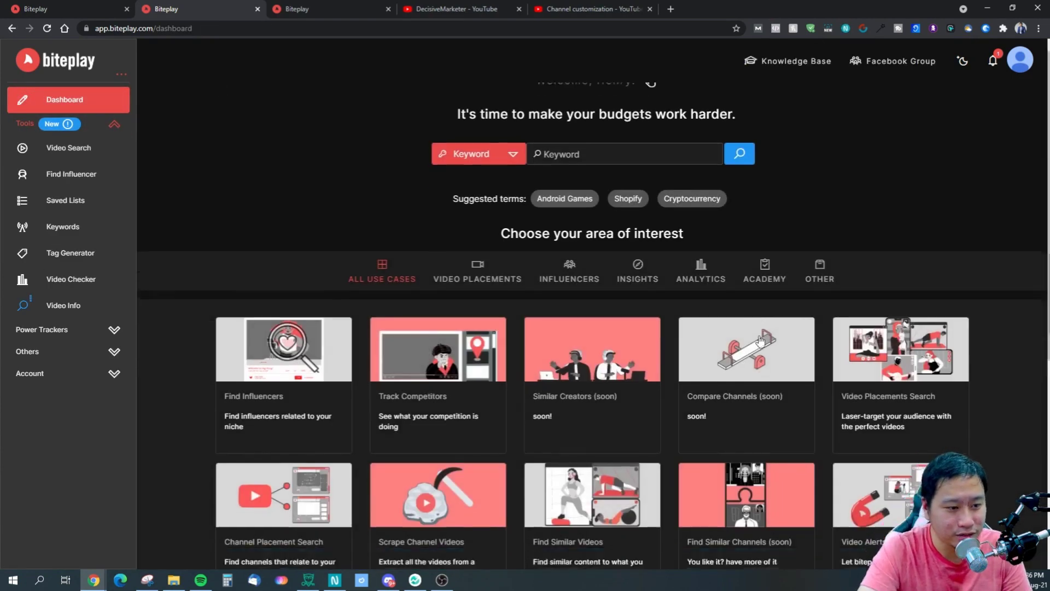
pyautogui.scroll(4, 400, 351)
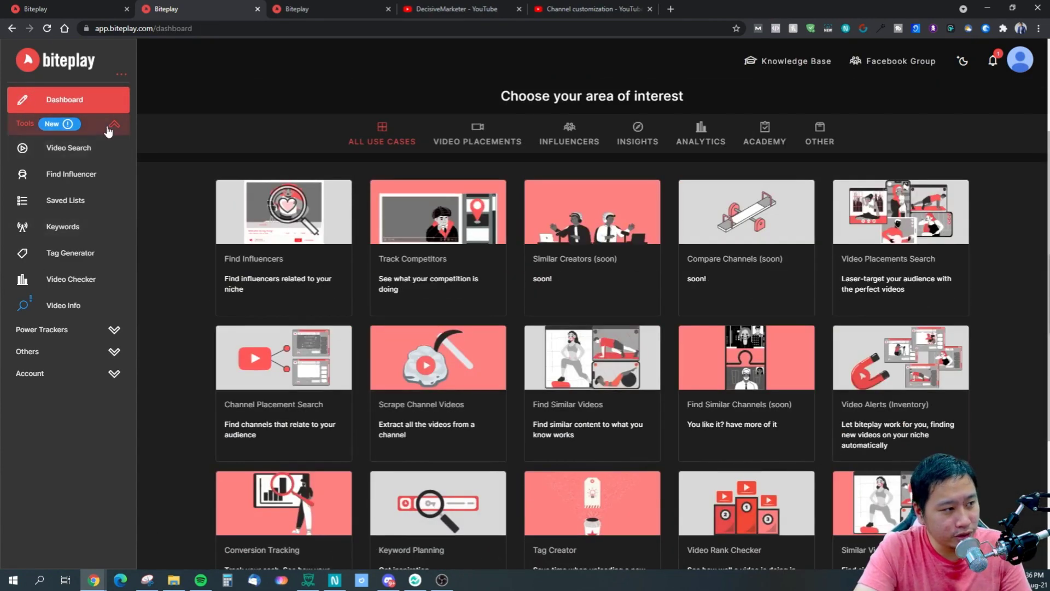
# Step: Open the influencer search and set its region to Singapore
pyautogui.click(75, 175)
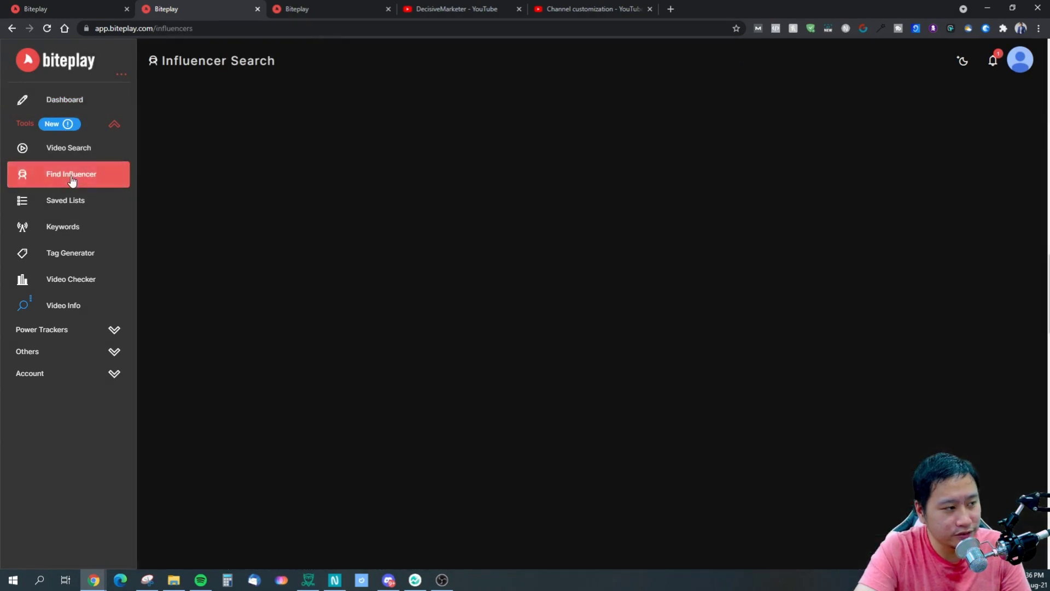
pyautogui.click(944, 129)
pyautogui.click(698, 132)
pyautogui.moveTo(777, 155); pyautogui.dragTo(774, 160)
pyautogui.click(768, 132)
pyautogui.scroll(-15, 765, 230)
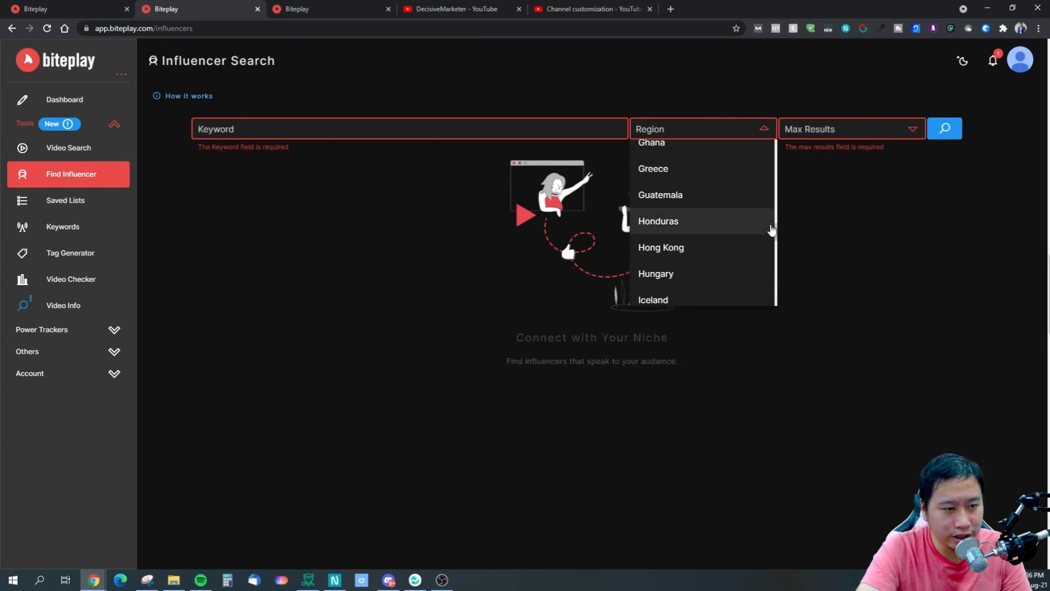
pyautogui.scroll(-10, 774, 241)
pyautogui.scroll(-7, 779, 295)
pyautogui.scroll(-12, 740, 279)
pyautogui.scroll(4, 700, 269)
pyautogui.scroll(1, 667, 253)
pyautogui.scroll(-1, 672, 228)
pyautogui.scroll(3, 658, 235)
pyautogui.scroll(1, 658, 235)
pyautogui.scroll(-3, 665, 228)
pyautogui.scroll(2, 676, 247)
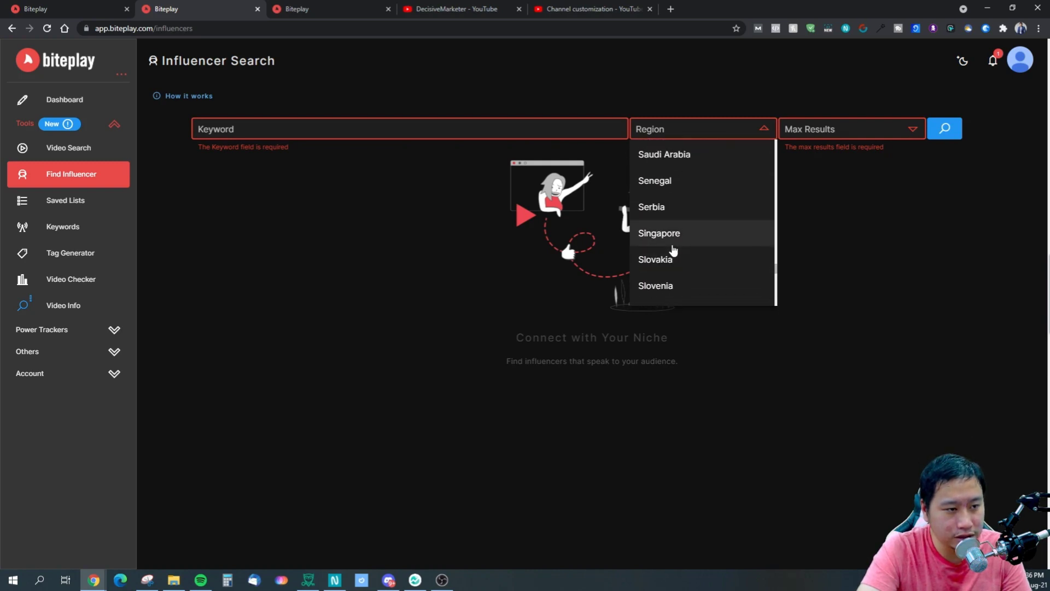
pyautogui.scroll(2, 674, 250)
pyautogui.click(671, 283)
# Step: Limit the influencer search to 10 results, search for the keyword ecommerce and review the listed channels
pyautogui.click(831, 129)
pyautogui.click(809, 161)
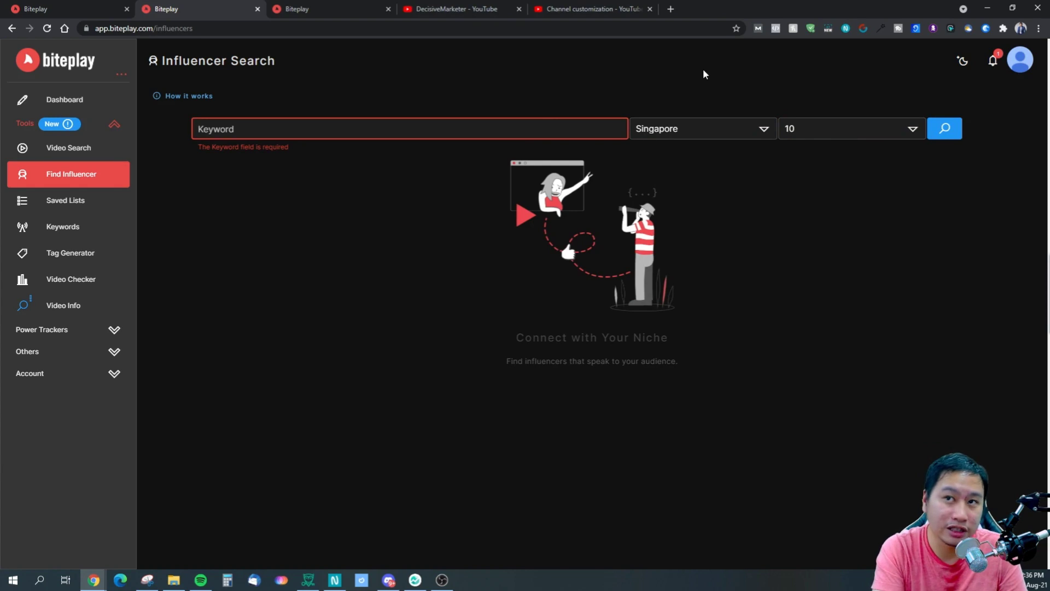
pyautogui.write('ecom')
pyautogui.click(944, 129)
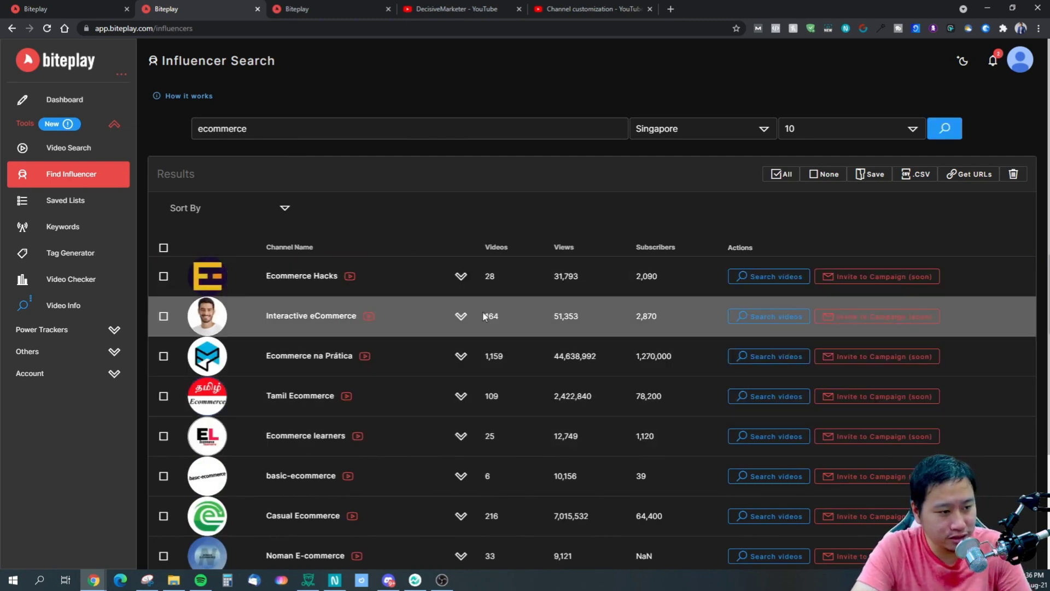
pyautogui.scroll(-1, 437, 306)
pyautogui.scroll(2, 370, 305)
# Step: Replace the keyword with make up, run the influencer search for Singapore and review the listed channels
pyautogui.doubleClick(222, 128)
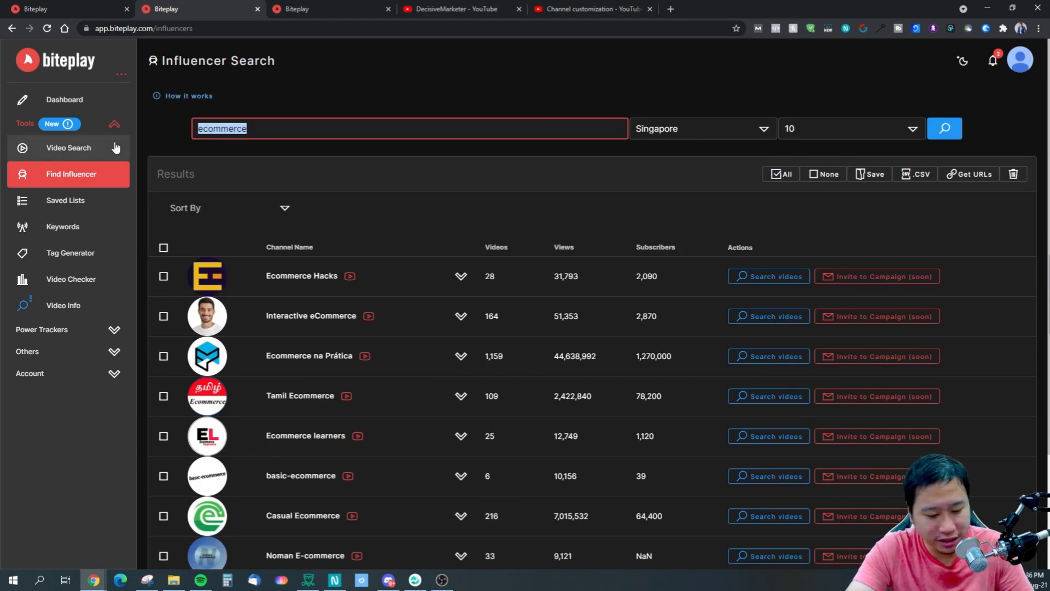
pyautogui.write('make up')
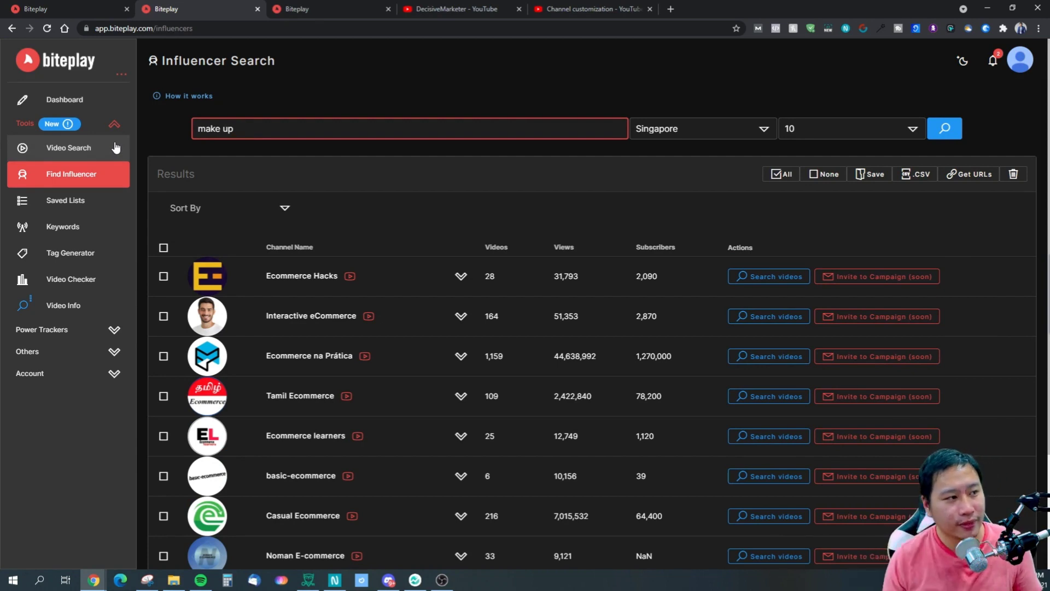
pyautogui.click(944, 128)
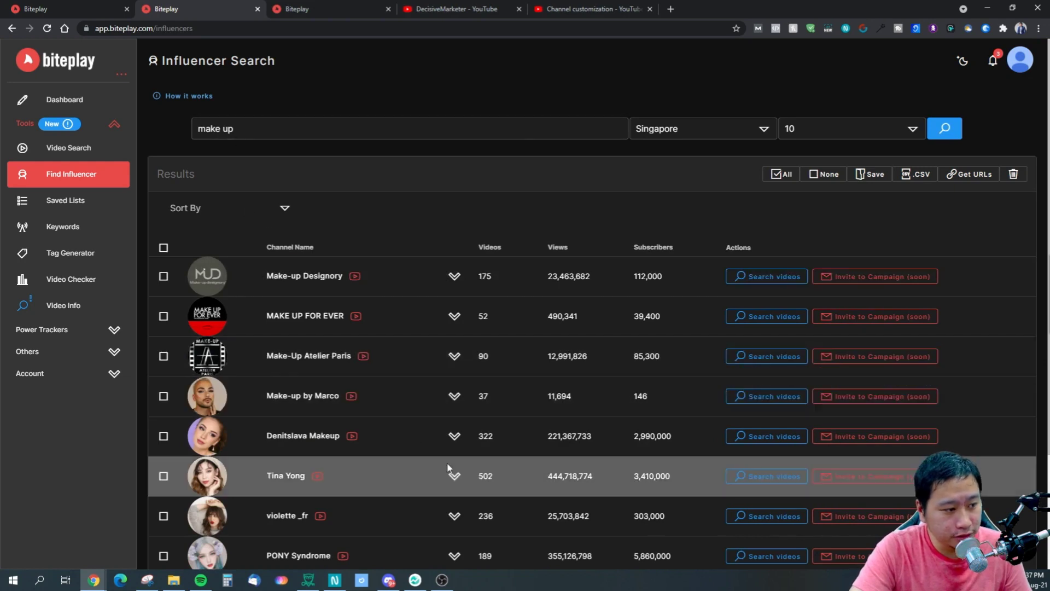
pyautogui.scroll(-3, 343, 407)
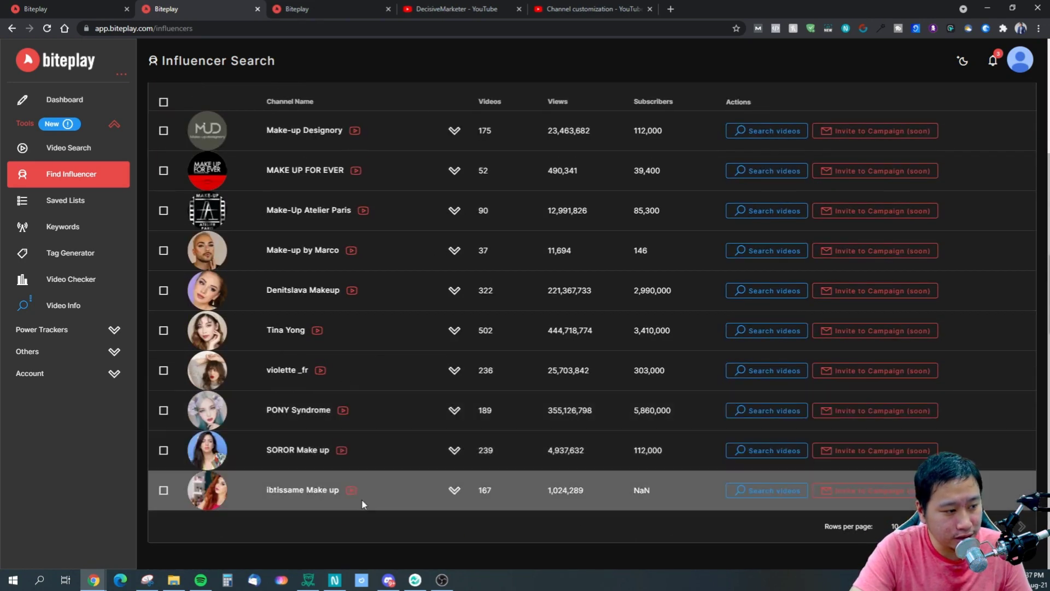
pyautogui.scroll(3, 312, 483)
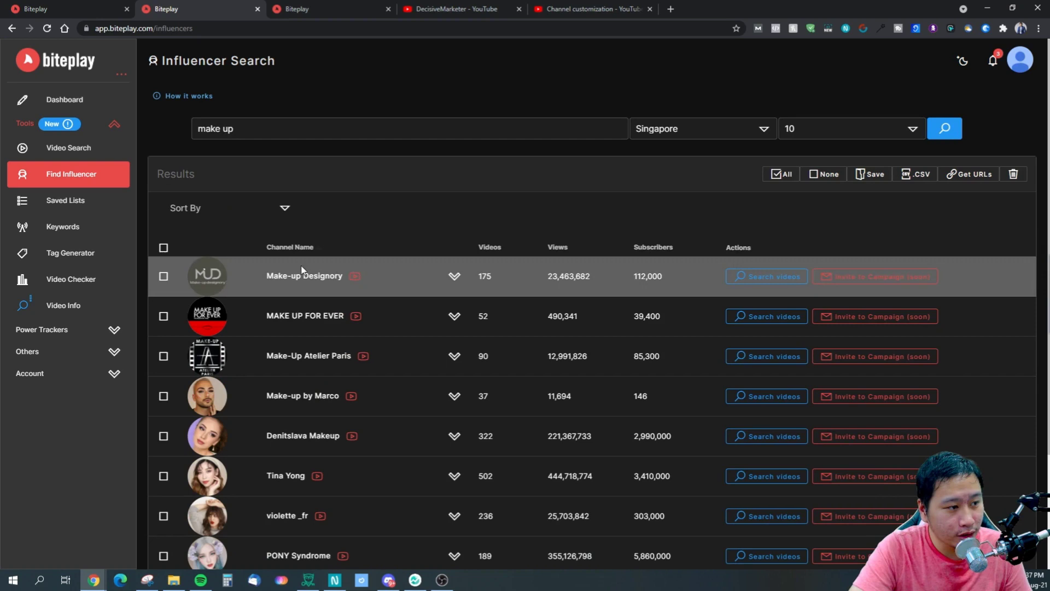
# Step: Set the region to Any, rerun the make up influencer search and review the channels' views and subscribers
pyautogui.click(683, 131)
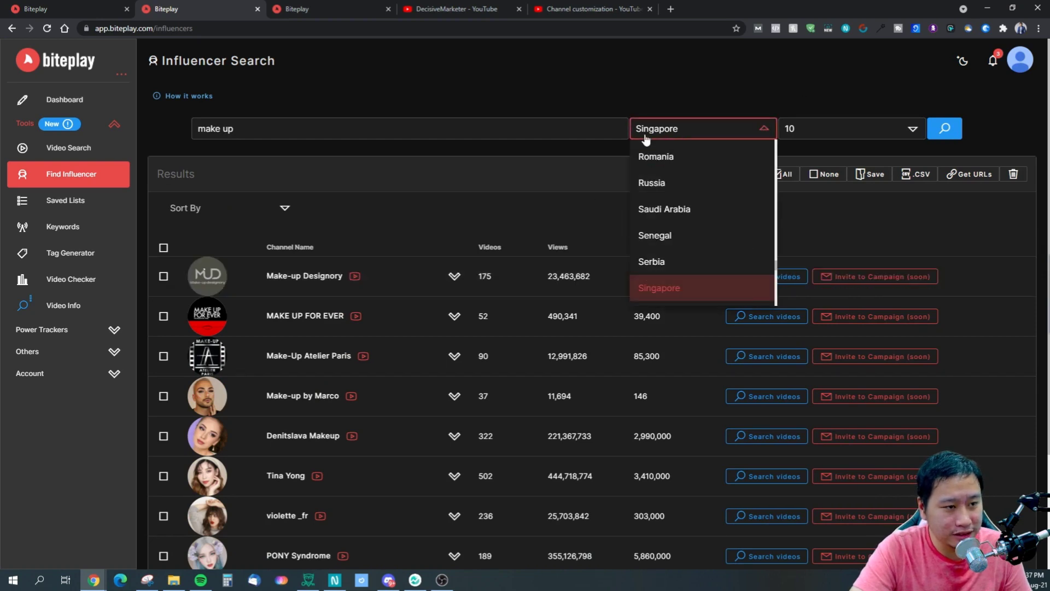
pyautogui.click(595, 146)
pyautogui.click(670, 131)
pyautogui.scroll(4, 667, 236)
pyautogui.scroll(4, 667, 235)
pyautogui.moveTo(777, 241); pyautogui.dragTo(780, 147)
pyautogui.click(680, 157)
pyautogui.click(944, 132)
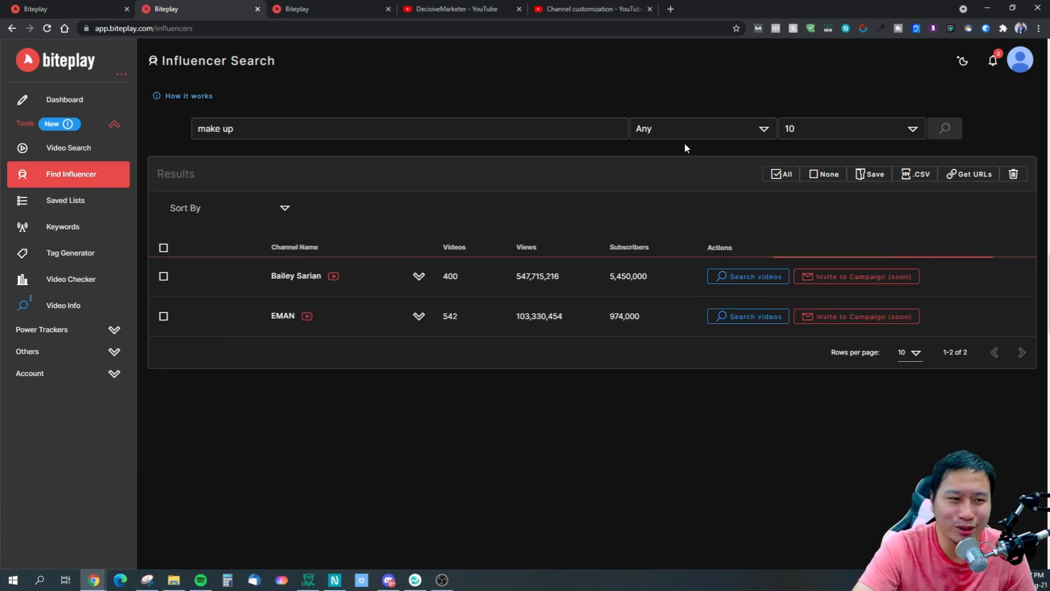
pyautogui.scroll(-3, 423, 365)
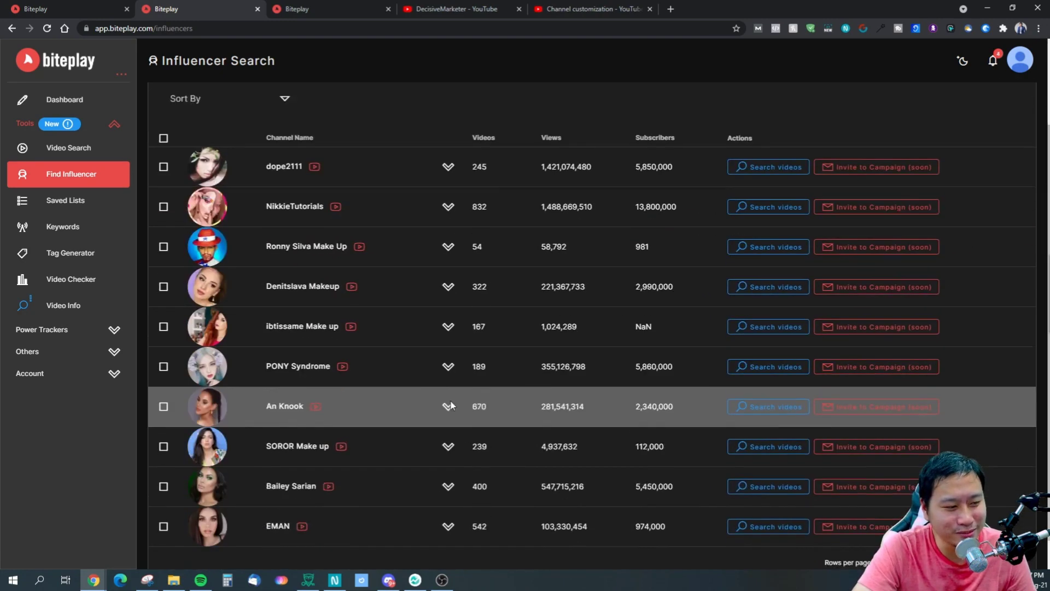
pyautogui.scroll(2, 349, 324)
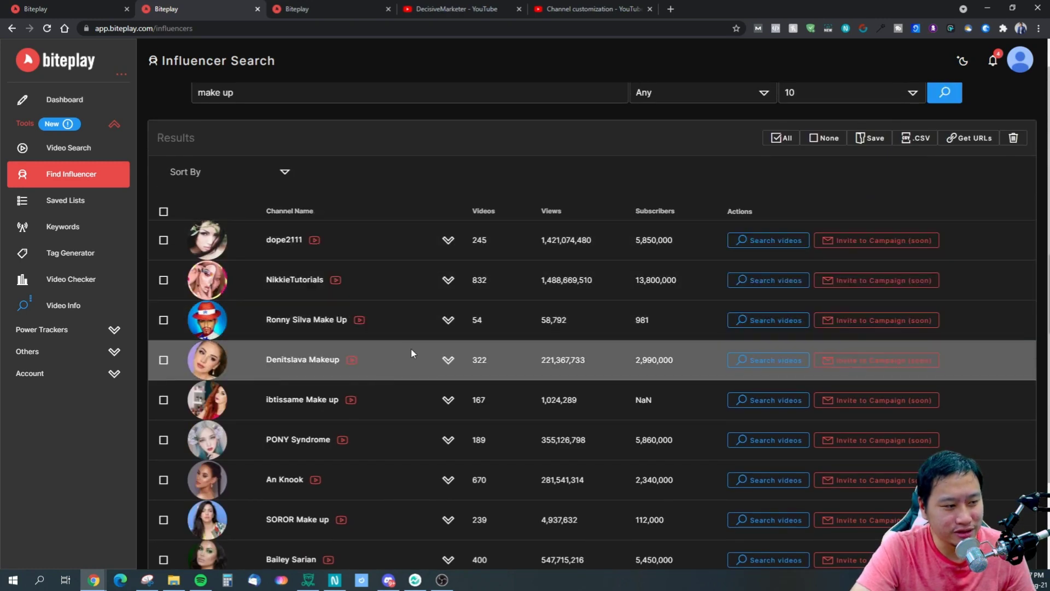
pyautogui.scroll(-2, 411, 352)
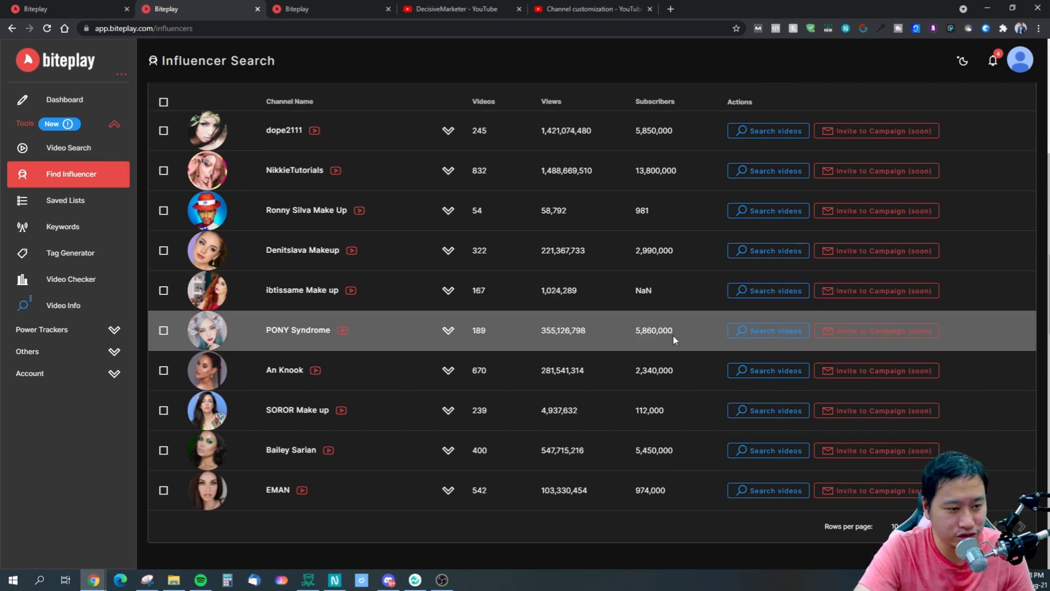
# Step: Expand the PONY Syndrome result, read its full description and close the description
pyautogui.click(448, 331)
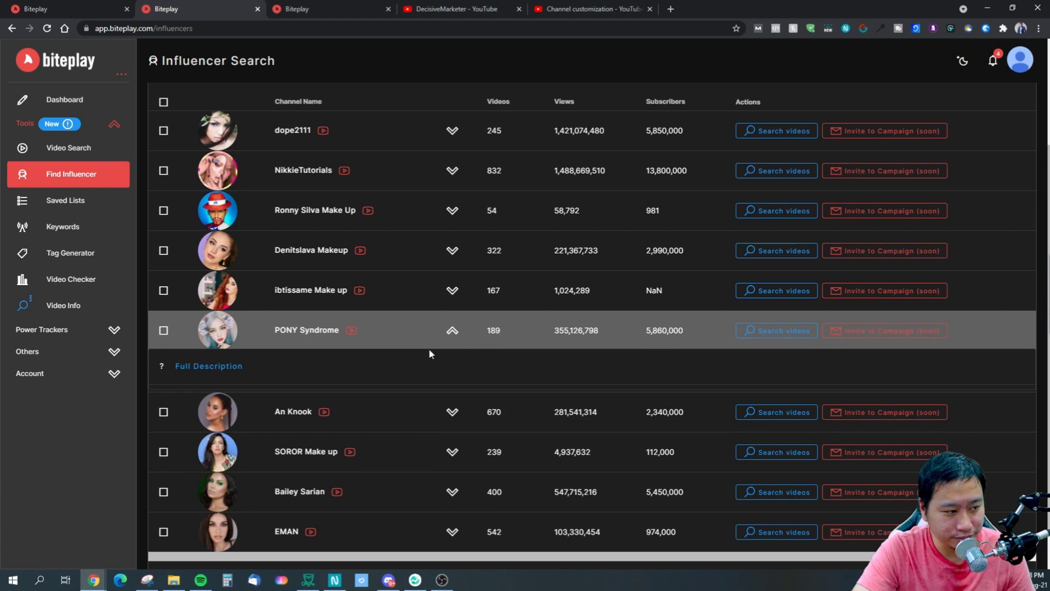
pyautogui.click(230, 366)
pyautogui.click(637, 293)
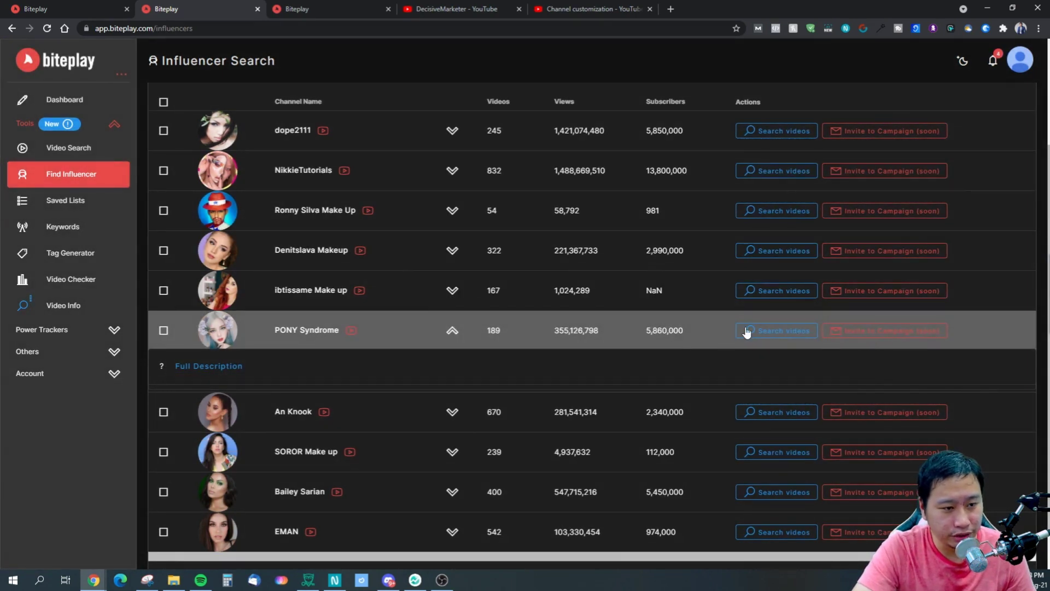
# Step: Open the PONY Syndrome channel on YouTube from its search result and look over its home page
pyautogui.rightClick(352, 334)
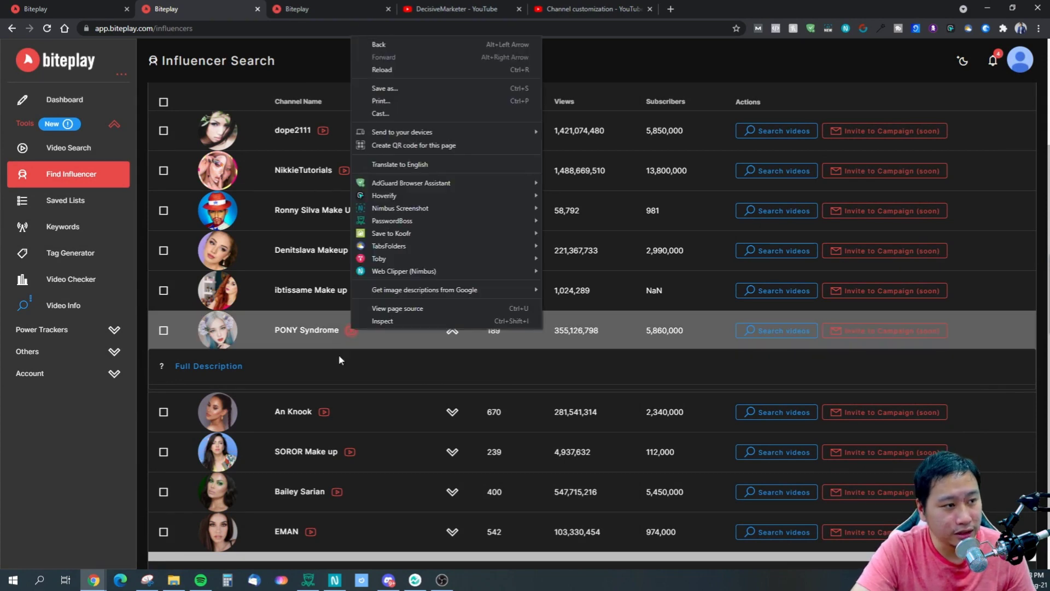
pyautogui.click(343, 352)
pyautogui.click(351, 330)
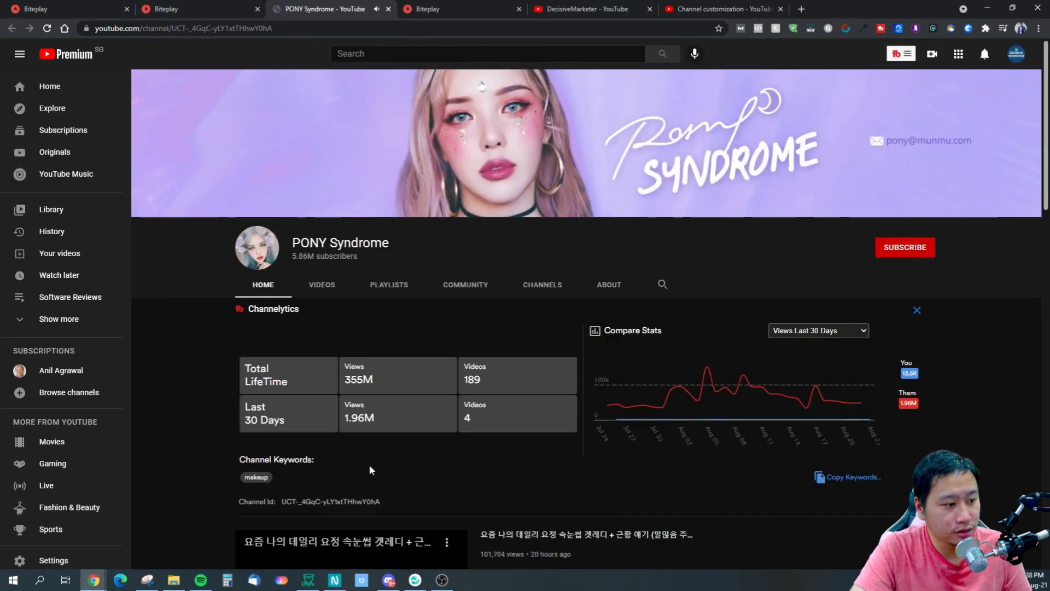
pyautogui.scroll(-4, 370, 464)
# Step: Return to the influencer results, search PONY Syndrome's videos with a maximum of 10 results and look through the video list
pyautogui.click(192, 9)
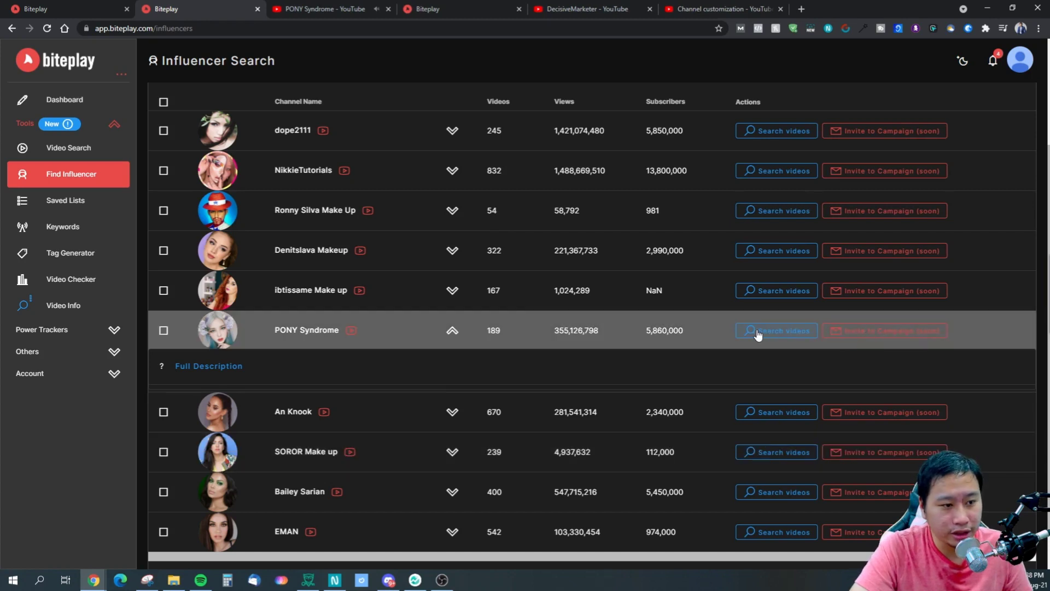
pyautogui.click(758, 333)
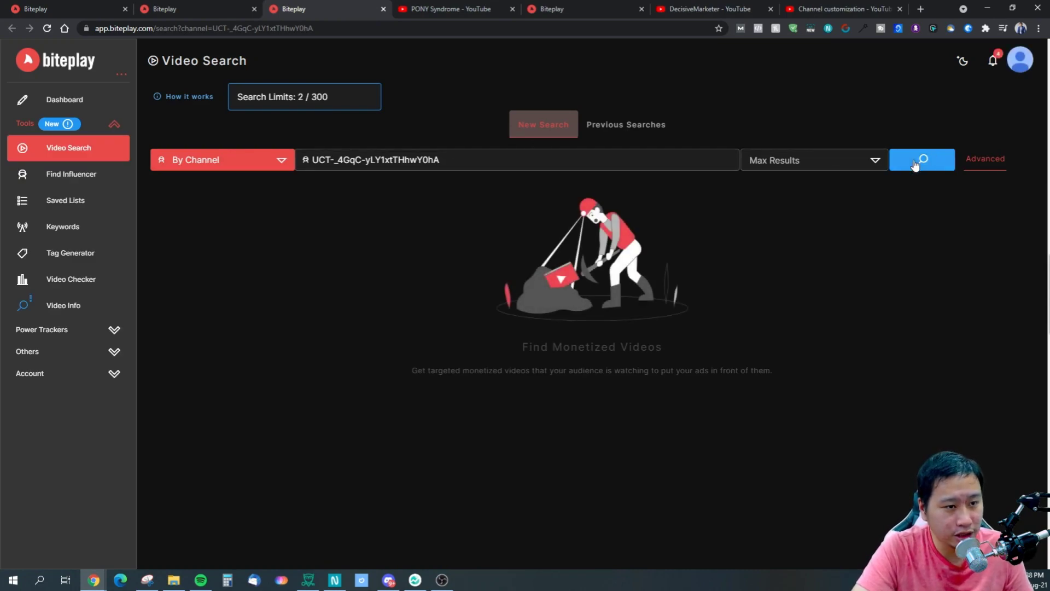
pyautogui.click(875, 159)
pyautogui.click(820, 187)
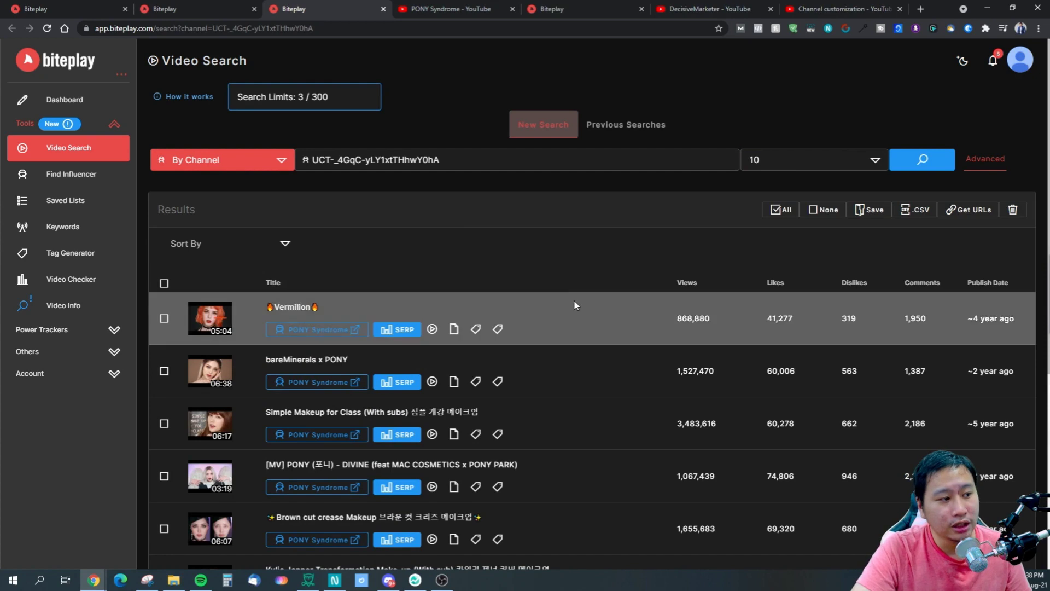
pyautogui.scroll(-3, 480, 304)
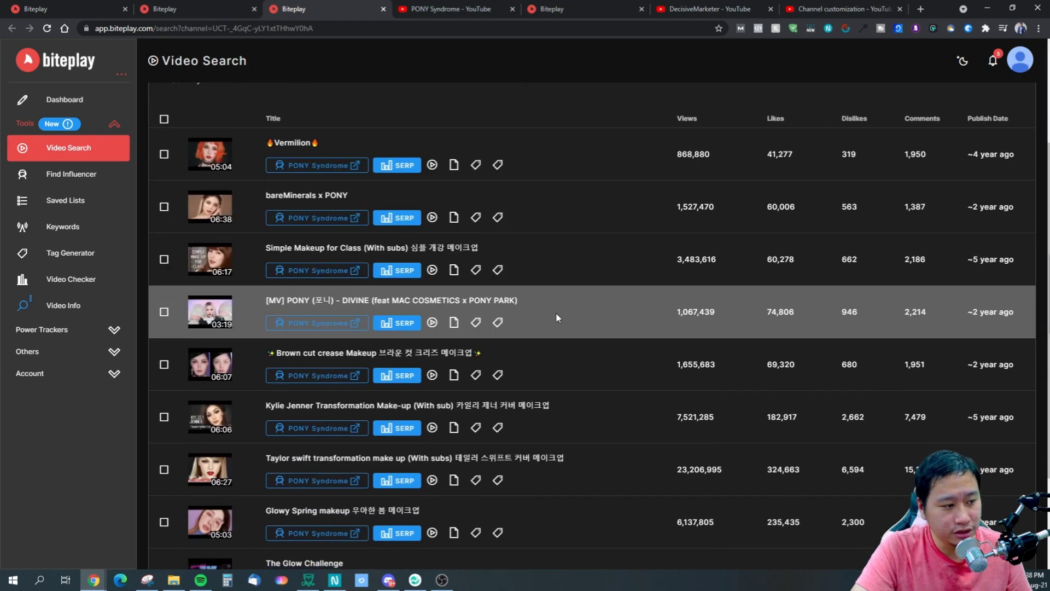
pyautogui.scroll(2, 660, 312)
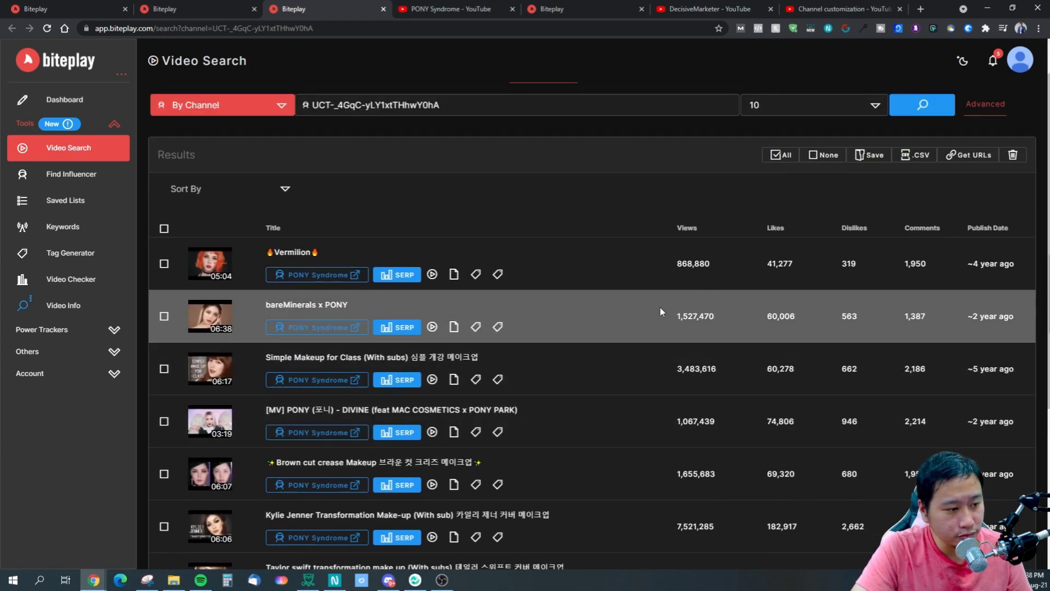
pyautogui.scroll(1, 616, 345)
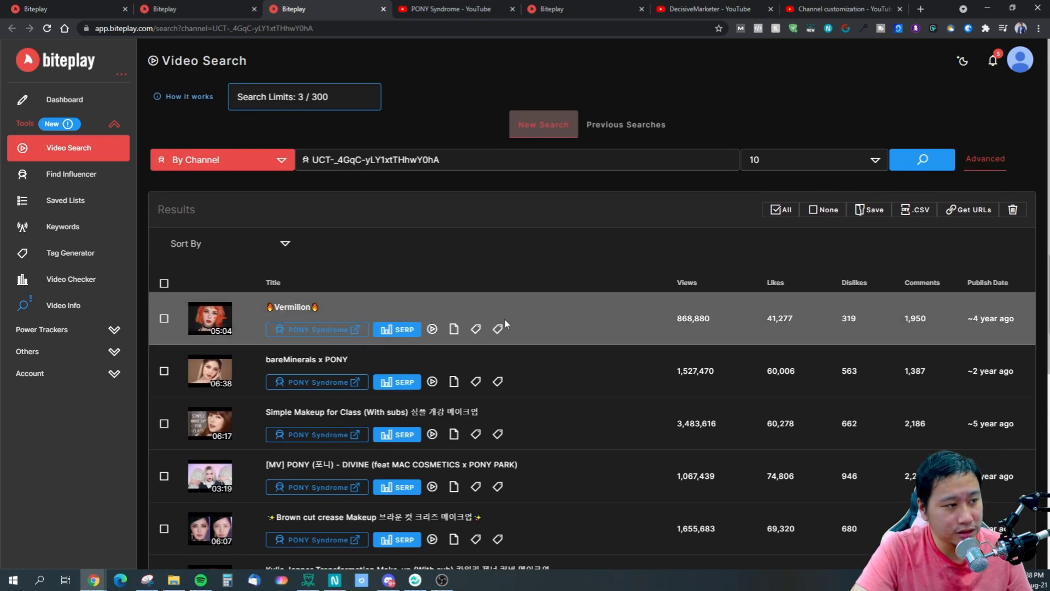
pyautogui.scroll(-5, 770, 394)
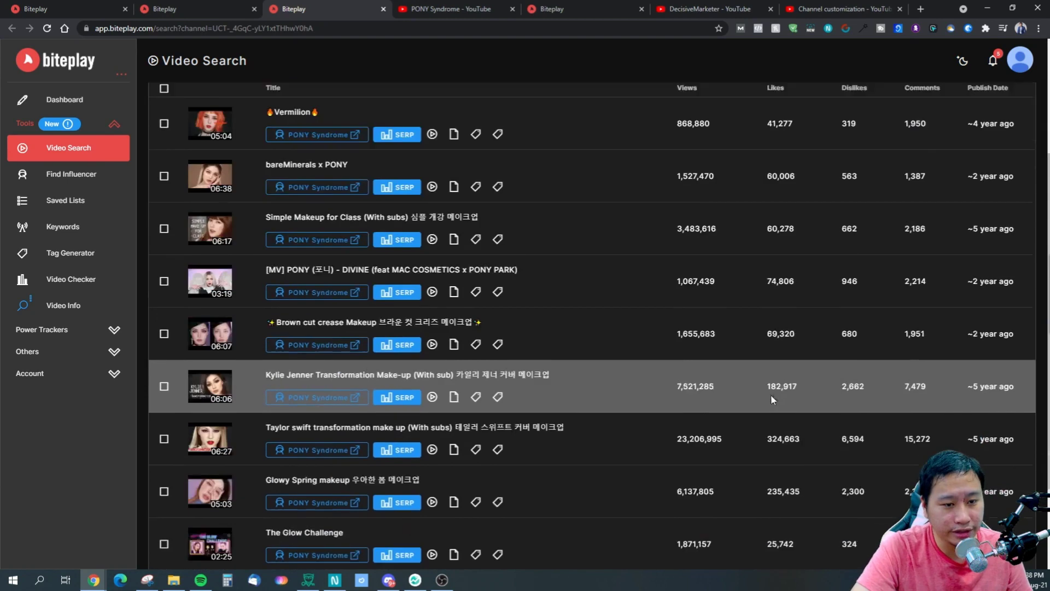
pyautogui.scroll(5, 731, 381)
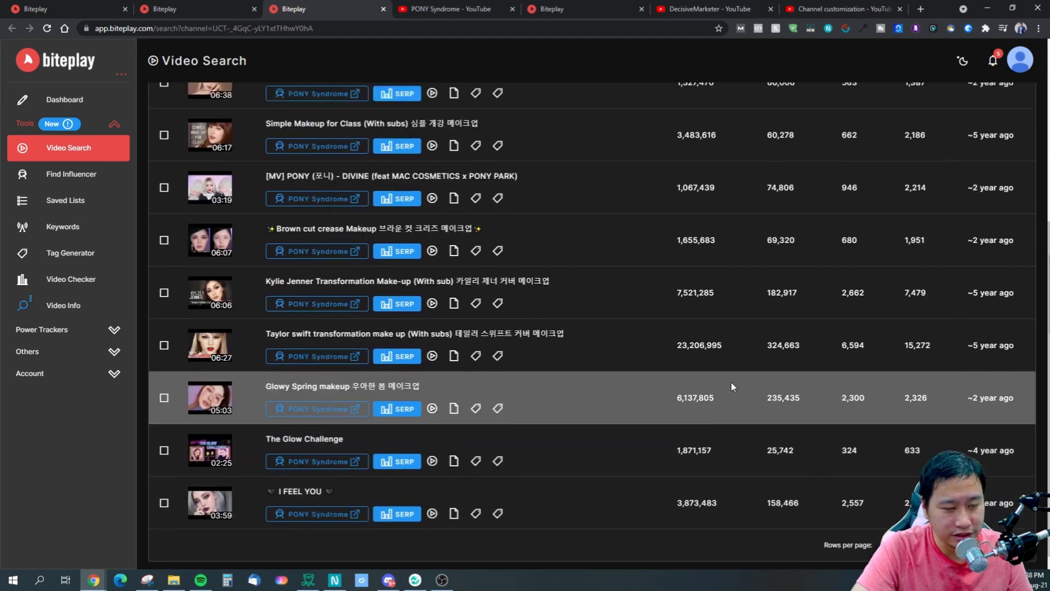
# Step: Open the advanced video search filters, review every category from License to Results Display and close them without changes
pyautogui.click(973, 164)
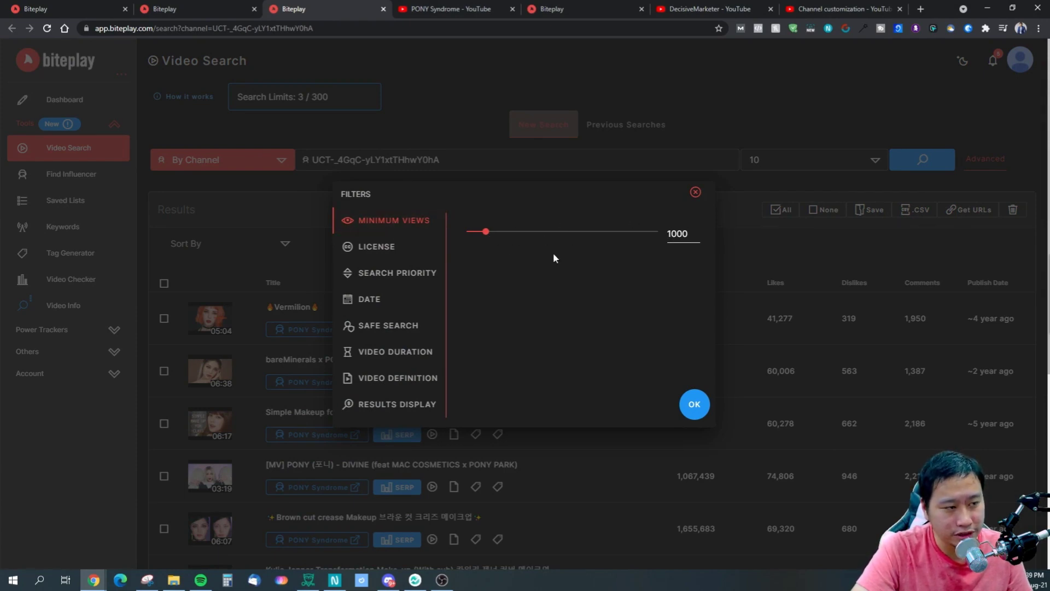
pyautogui.click(355, 248)
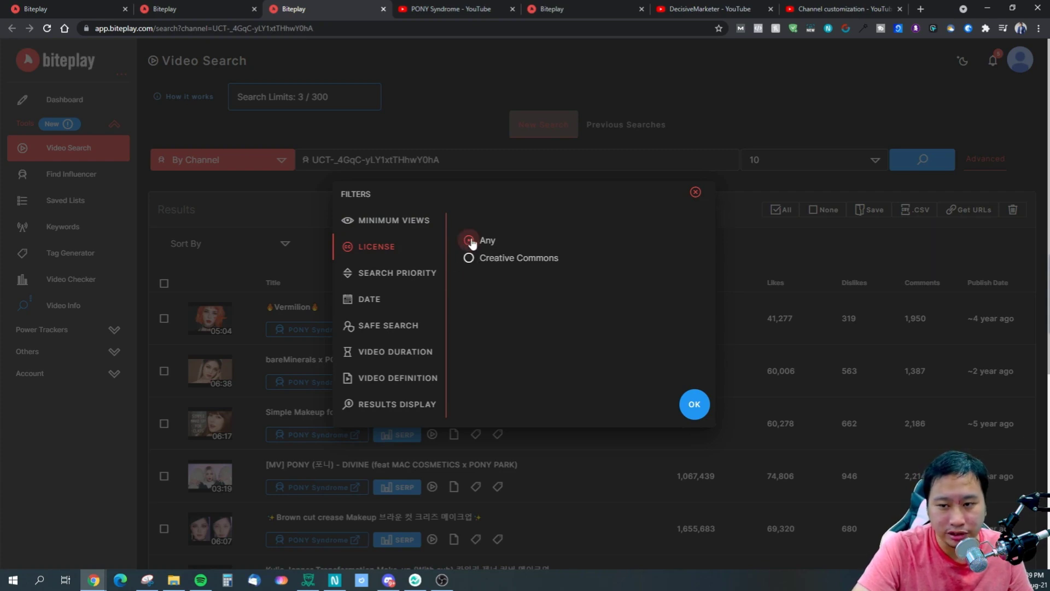
pyautogui.click(383, 274)
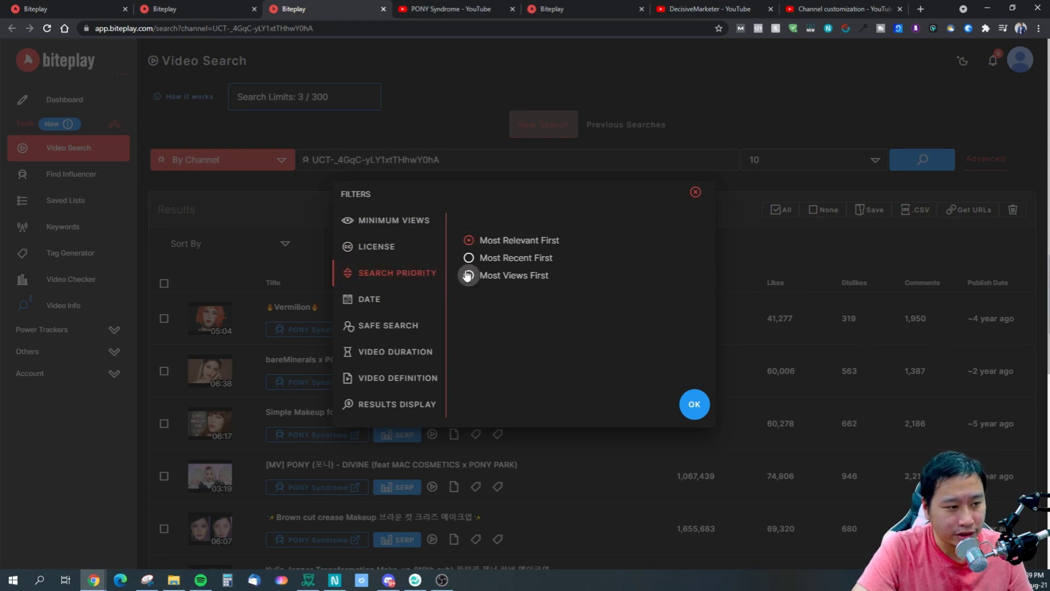
pyautogui.click(379, 307)
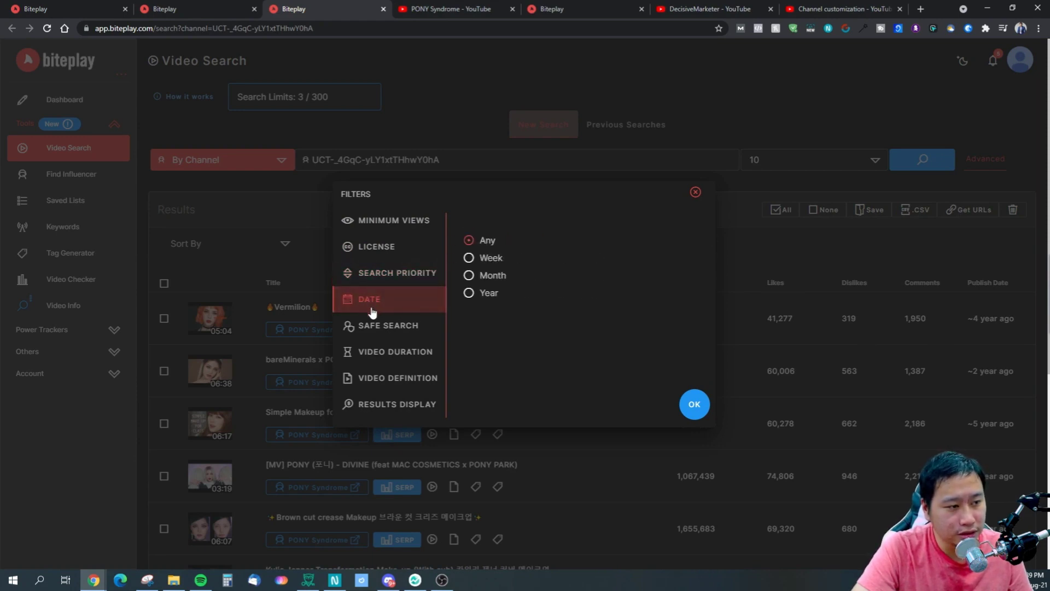
pyautogui.click(386, 328)
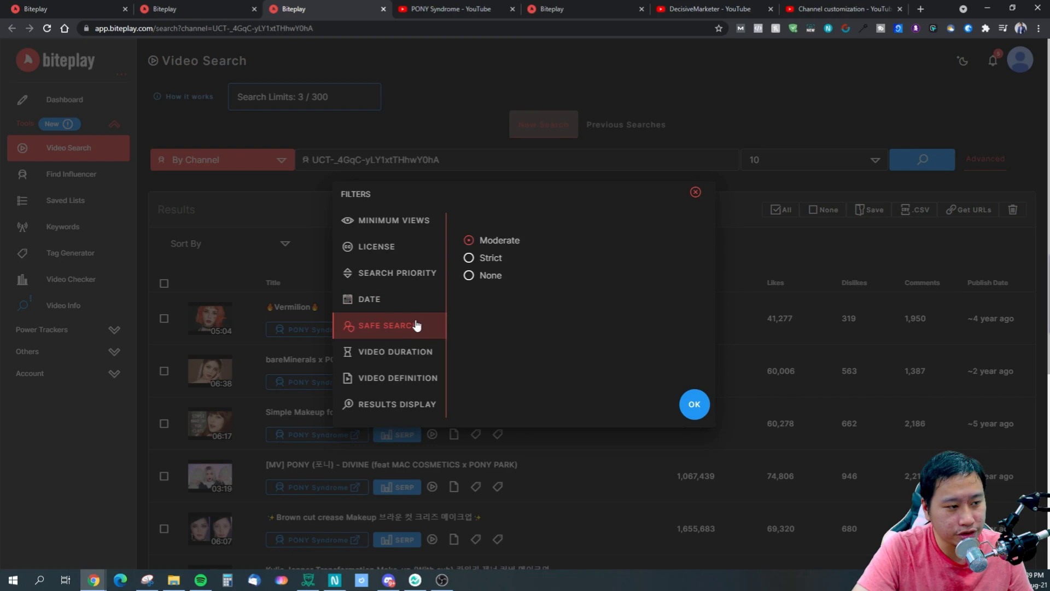
pyautogui.click(399, 353)
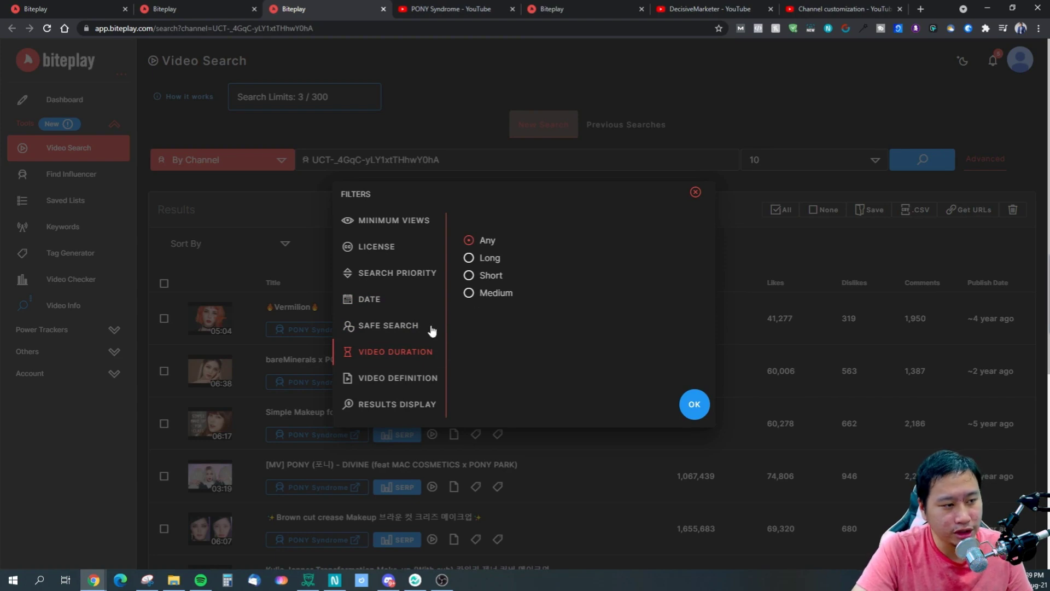
pyautogui.click(405, 385)
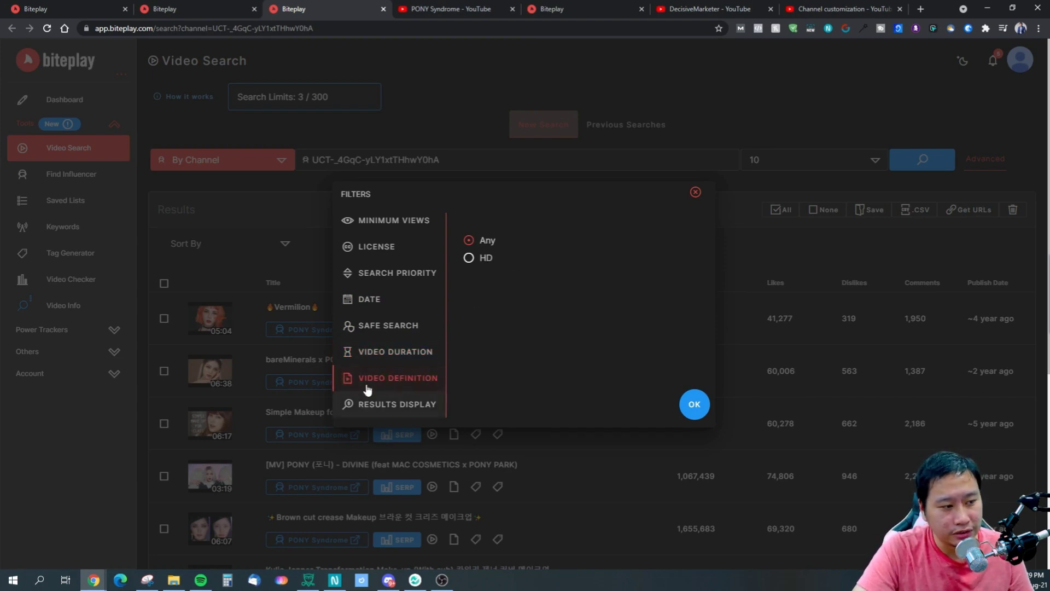
pyautogui.click(394, 411)
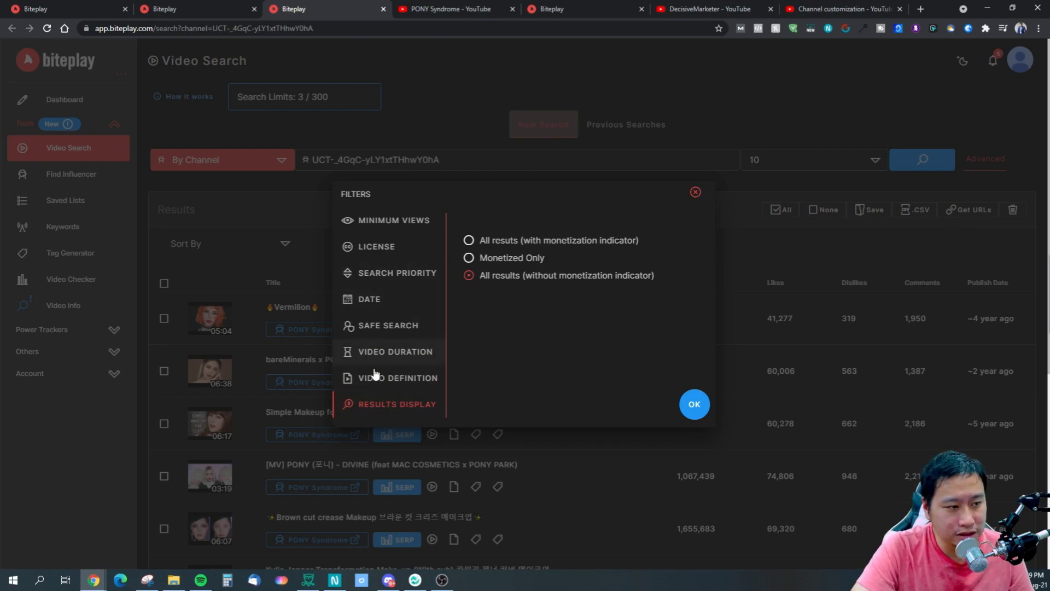
pyautogui.click(626, 182)
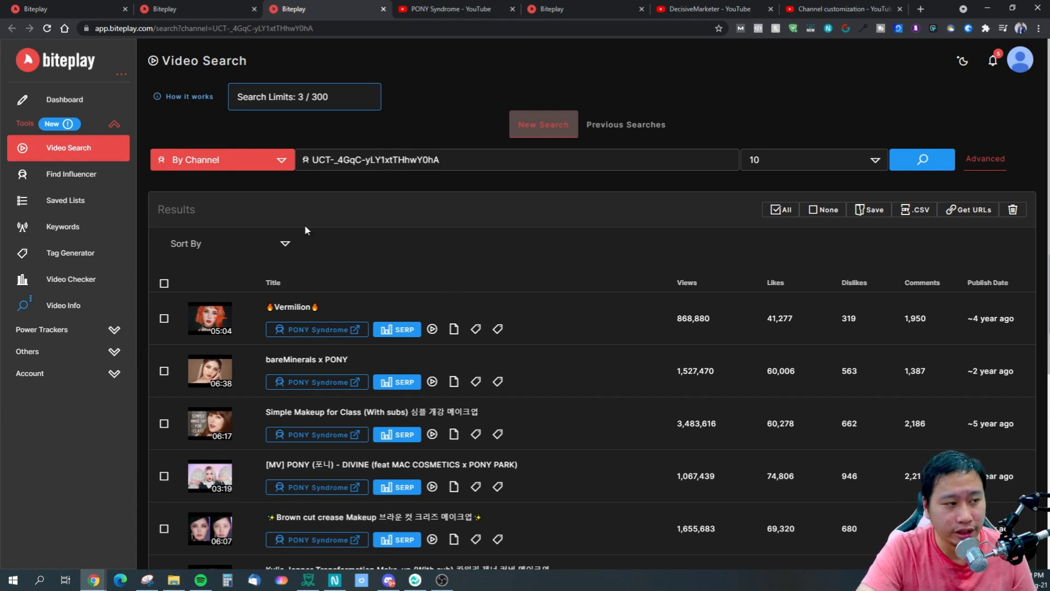
# Step: Read the description and the video tags of the Vermilion video, closing each one after viewing
pyautogui.click(454, 329)
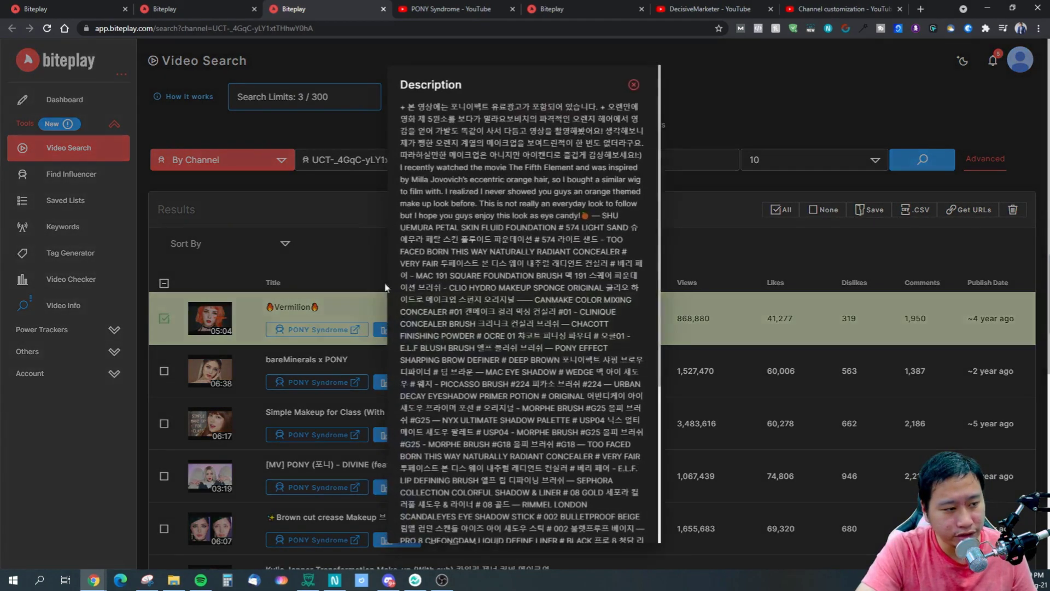
pyautogui.click(776, 372)
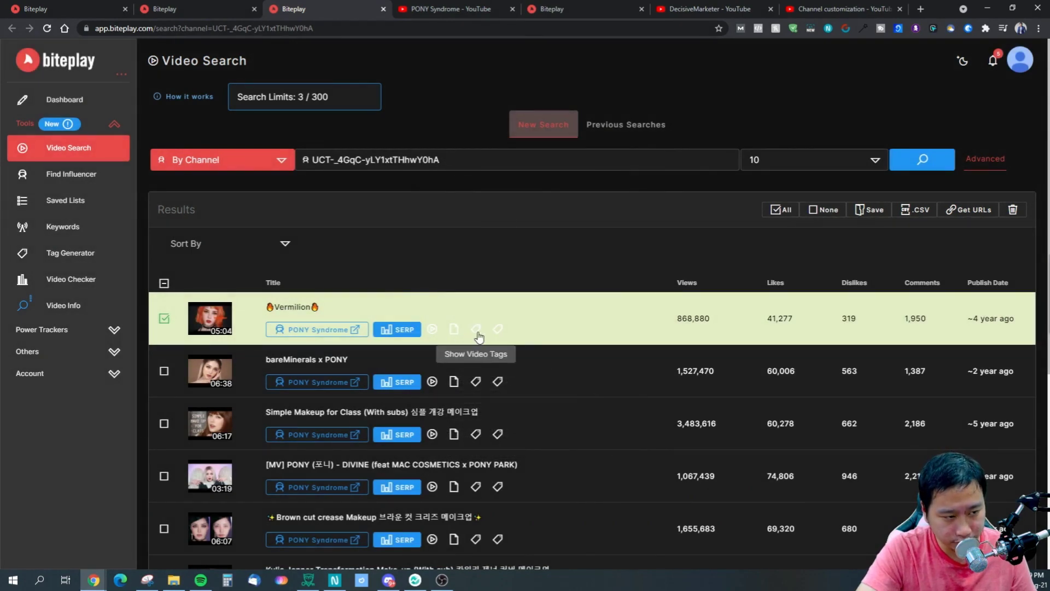
pyautogui.click(476, 328)
pyautogui.moveTo(399, 298); pyautogui.dragTo(468, 322)
pyautogui.click(561, 375)
# Step: Search for videos similar to the Vermilion video with a maximum of 10 results
pyautogui.click(499, 332)
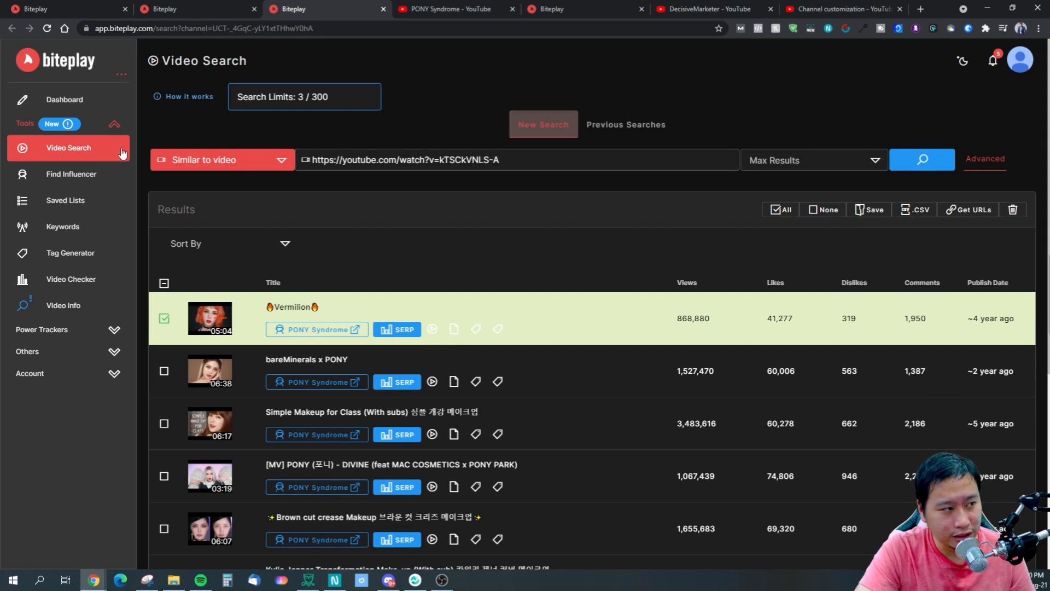
pyautogui.click(199, 165)
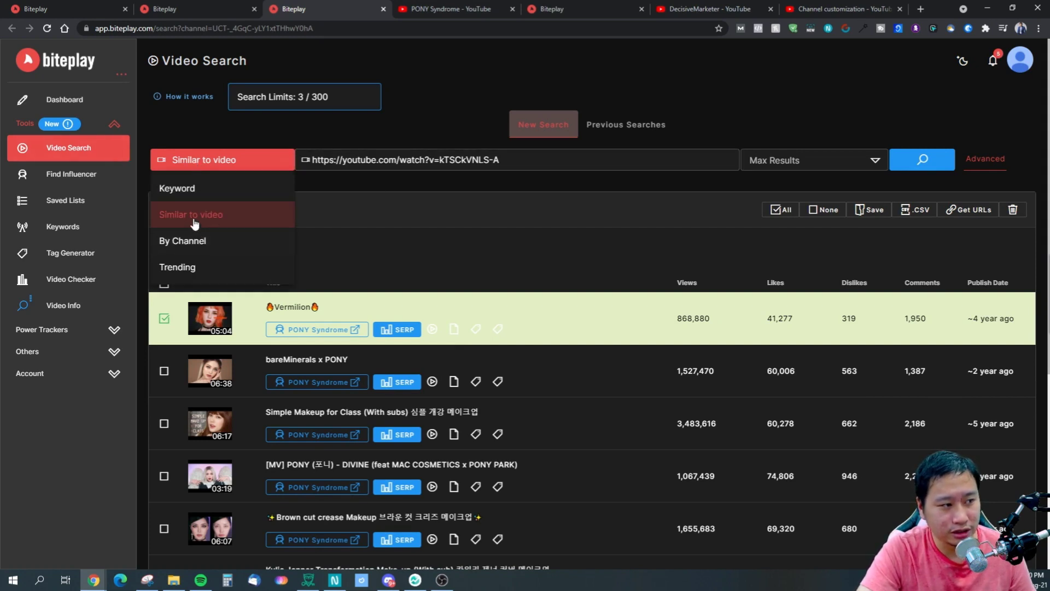
pyautogui.click(926, 157)
pyautogui.click(847, 164)
pyautogui.click(776, 187)
pyautogui.click(923, 161)
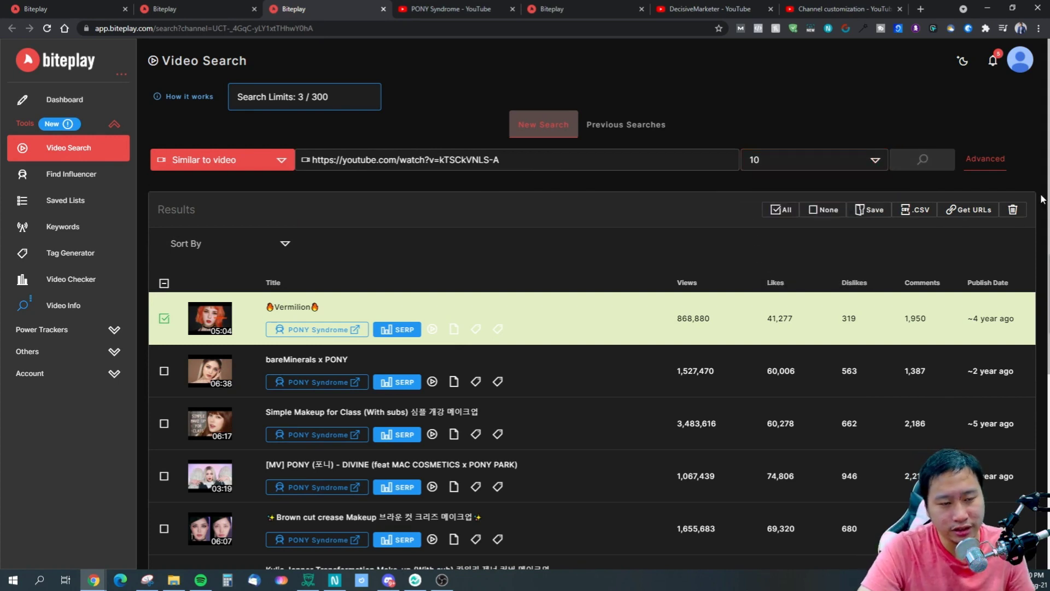
pyautogui.click(901, 155)
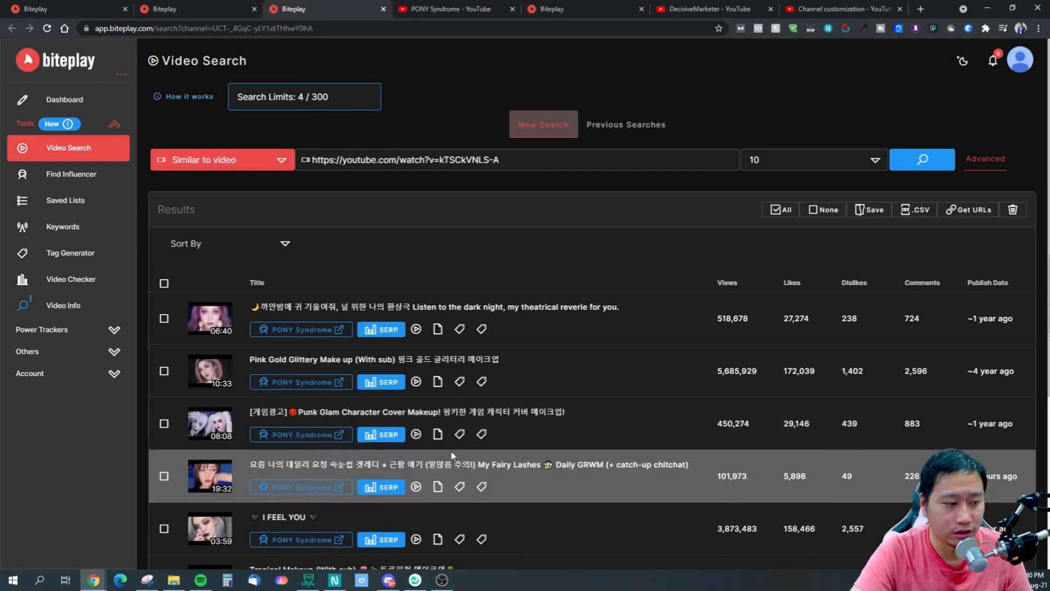
# Step: Go back to the make up influencer search and look over its search settings and listed channels
pyautogui.click(238, 162)
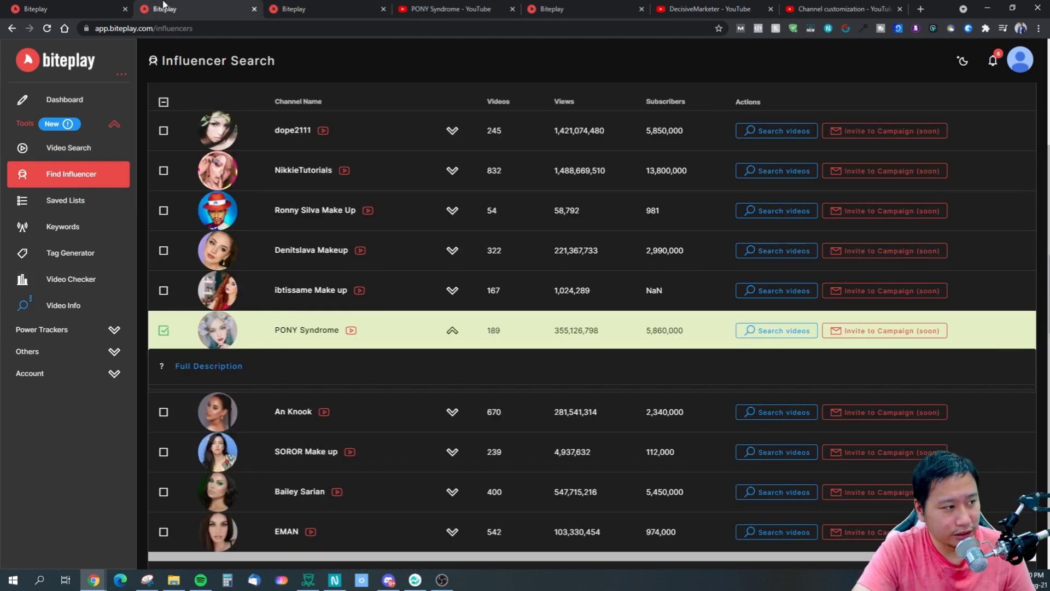
pyautogui.click(175, 9)
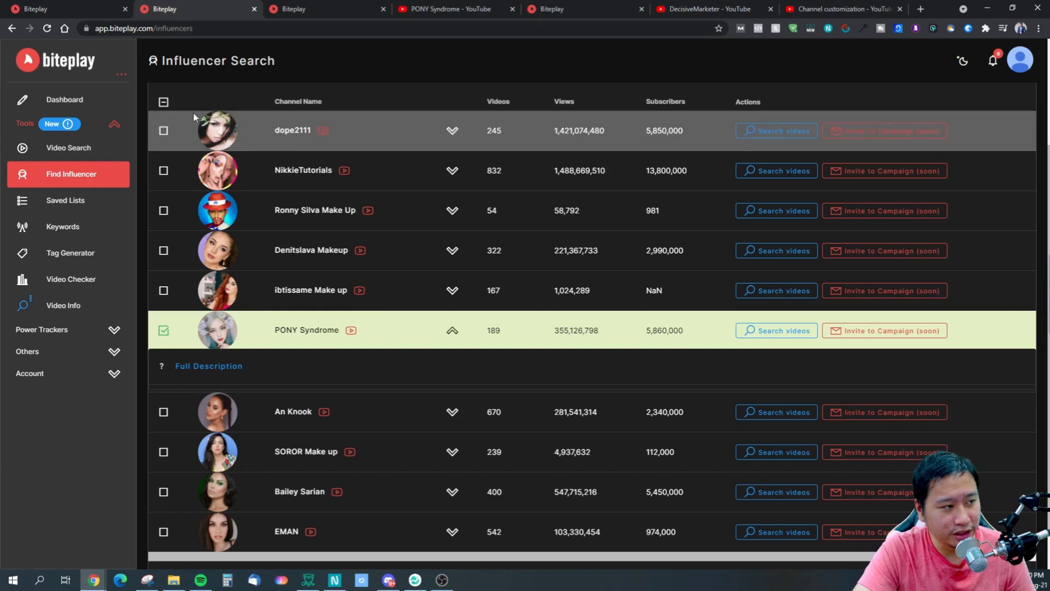
pyautogui.scroll(3, 418, 305)
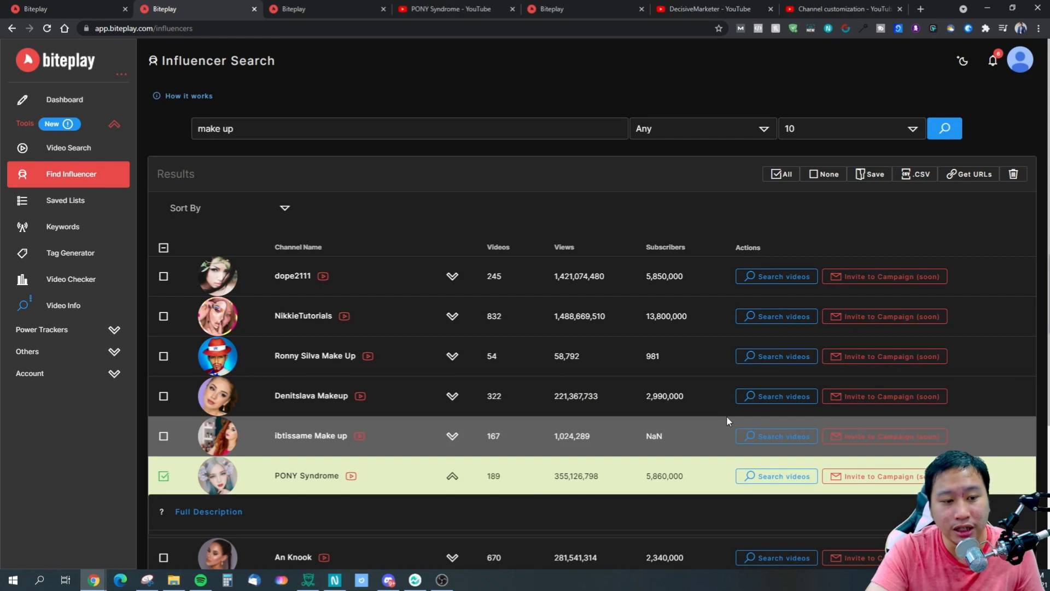
pyautogui.scroll(-2, 853, 475)
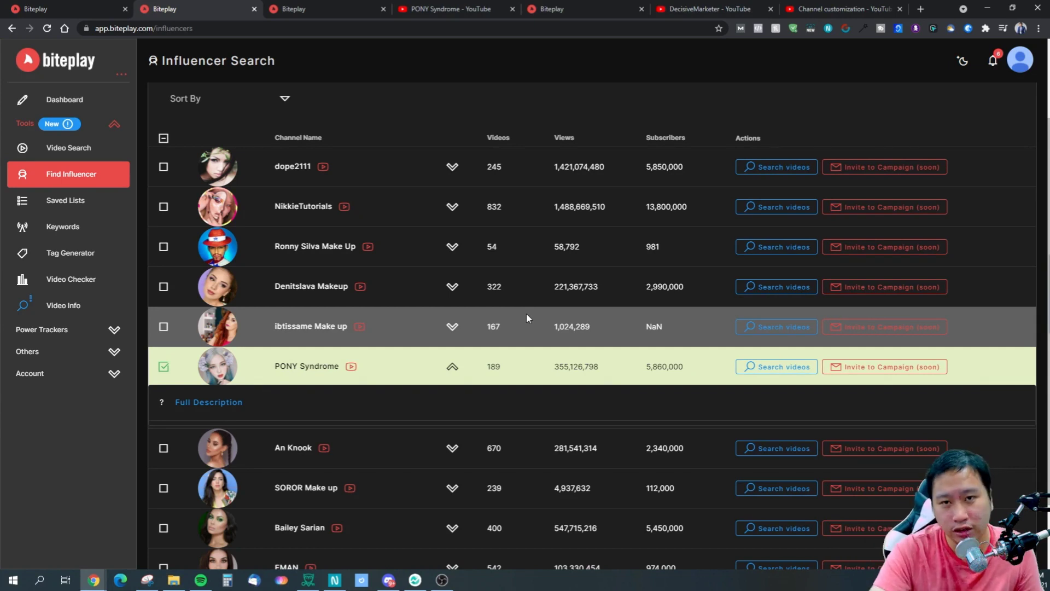
pyautogui.scroll(2, 523, 295)
pyautogui.scroll(-1, 543, 260)
pyautogui.scroll(1, 543, 260)
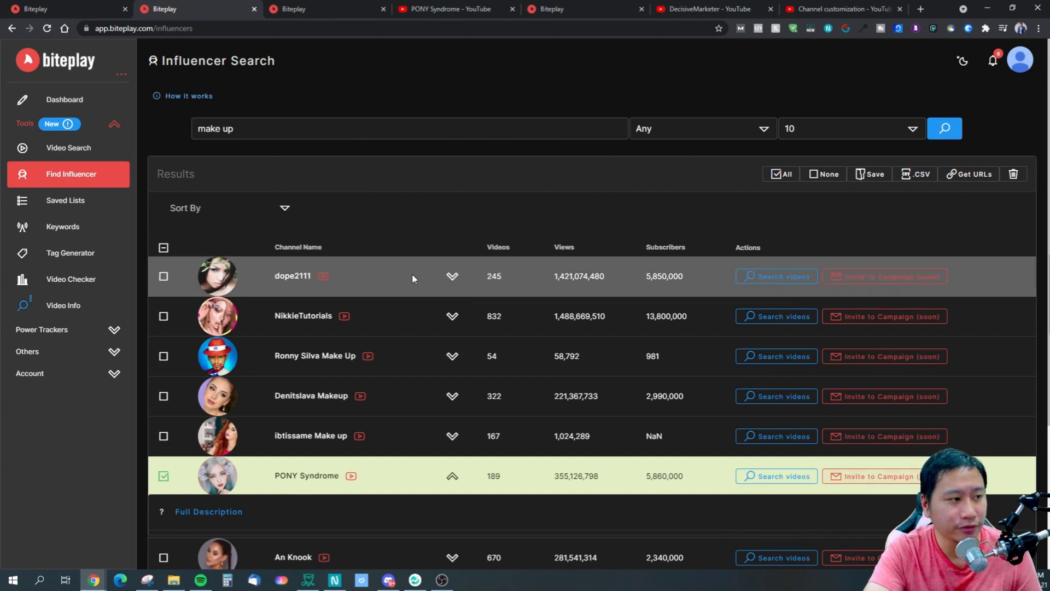
pyautogui.click(295, 8)
pyautogui.click(197, 9)
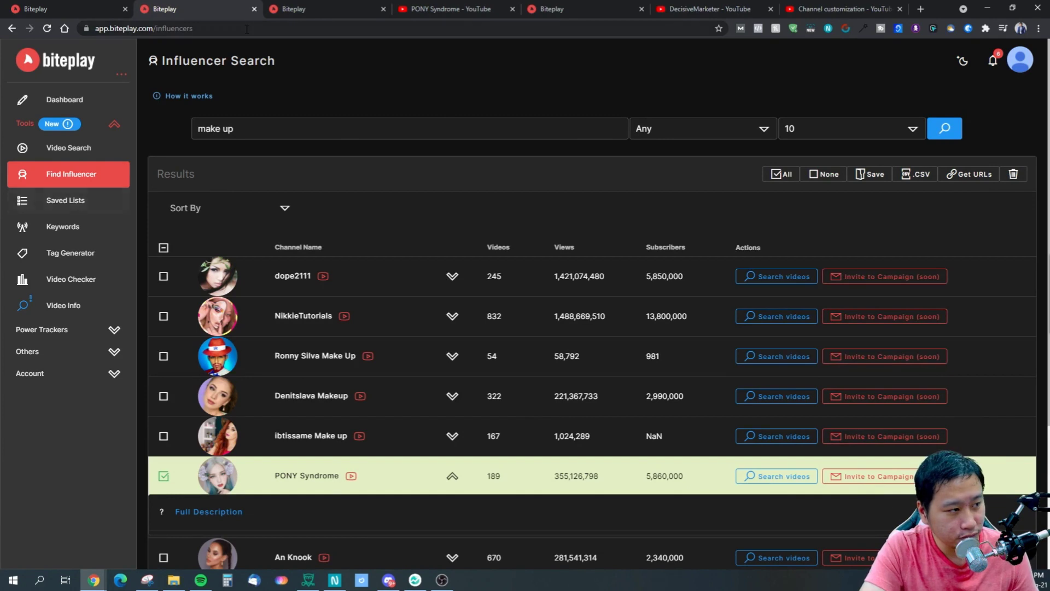
# Step: Return to the video search, try the Keyword search type, look through the listed videos and set the type to By Channel
pyautogui.click(290, 9)
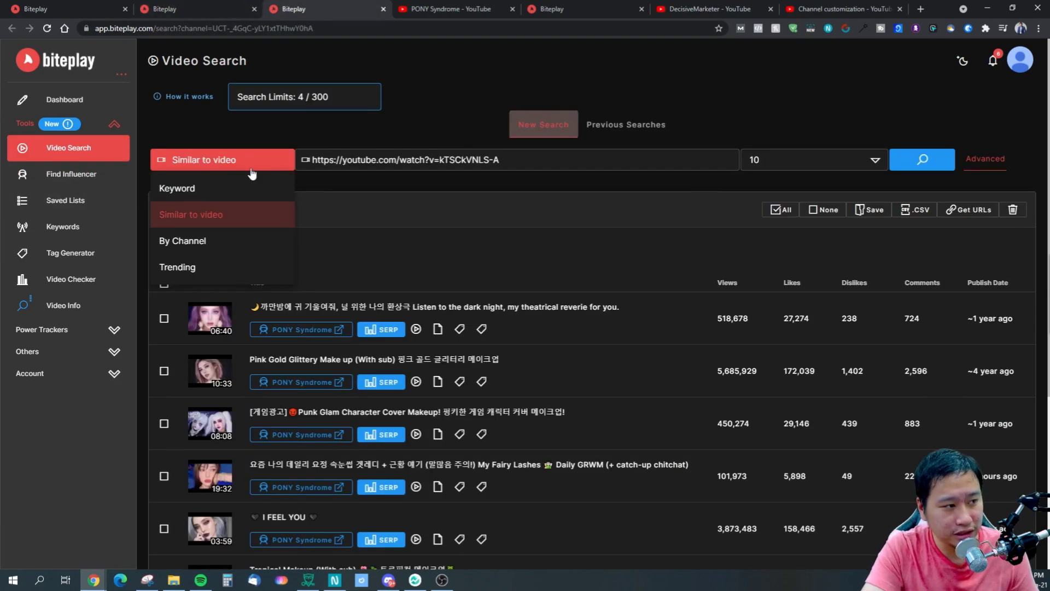
pyautogui.click(204, 181)
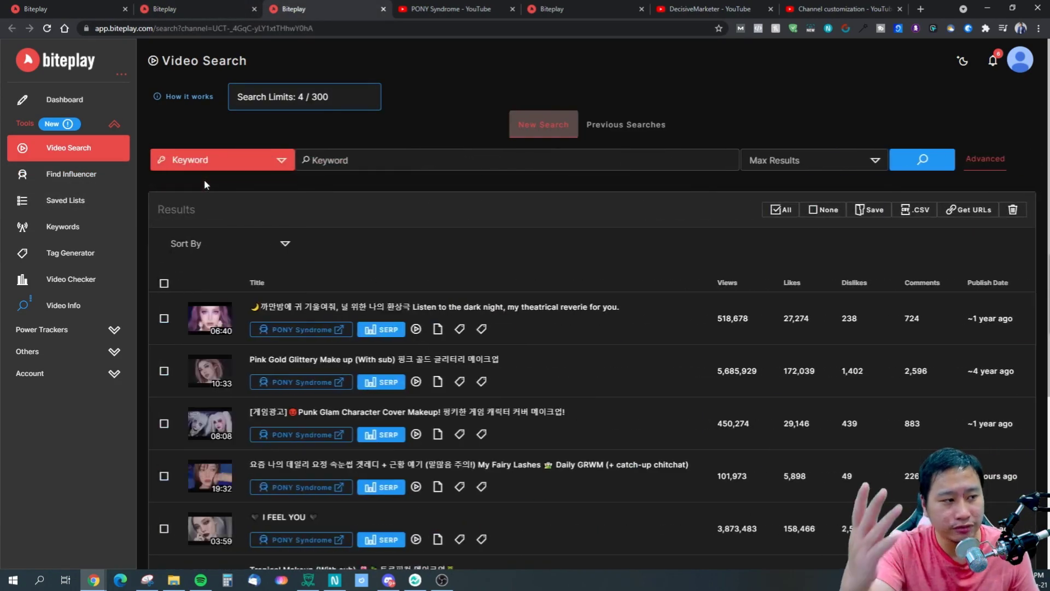
pyautogui.click(405, 154)
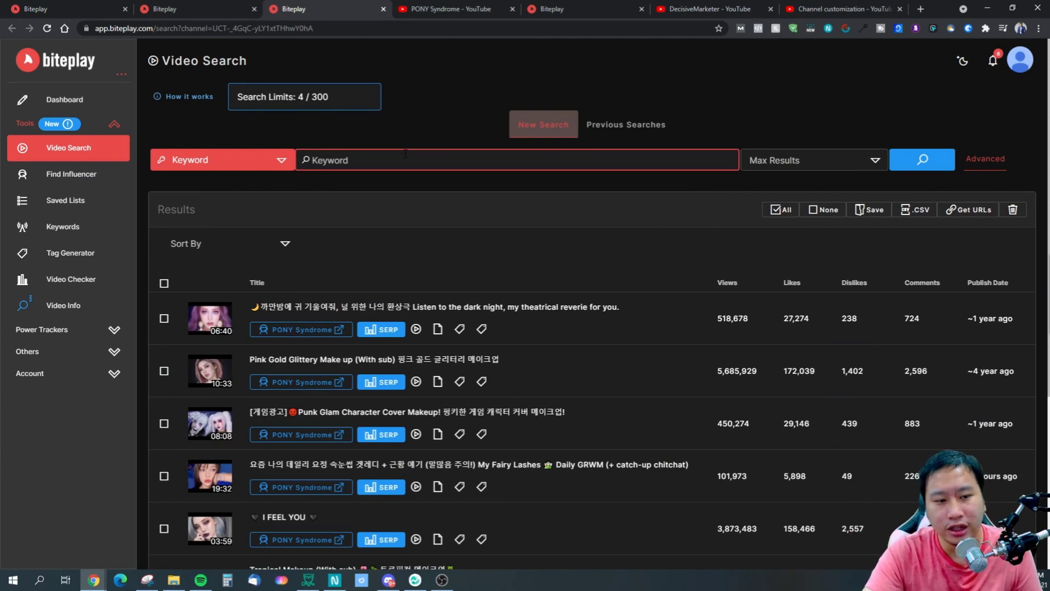
pyautogui.scroll(-4, 453, 424)
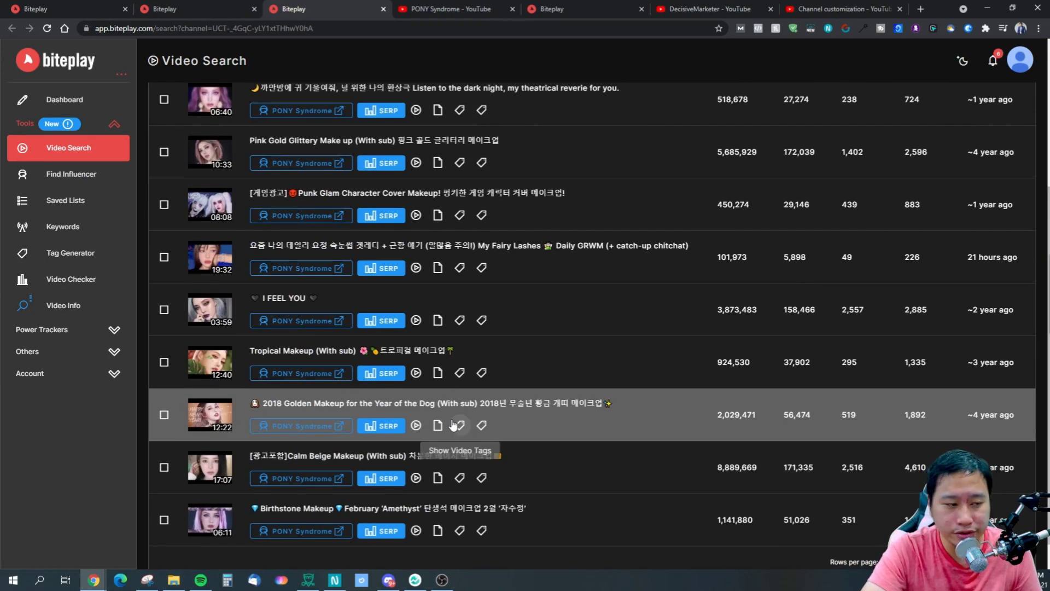
pyautogui.scroll(4, 328, 355)
pyautogui.click(208, 161)
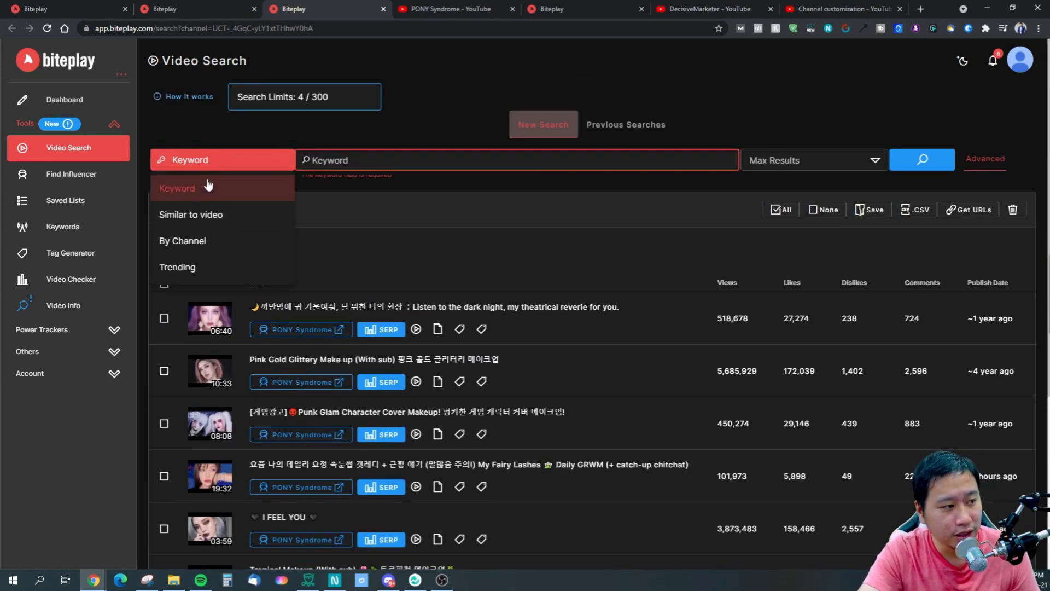
pyautogui.click(204, 242)
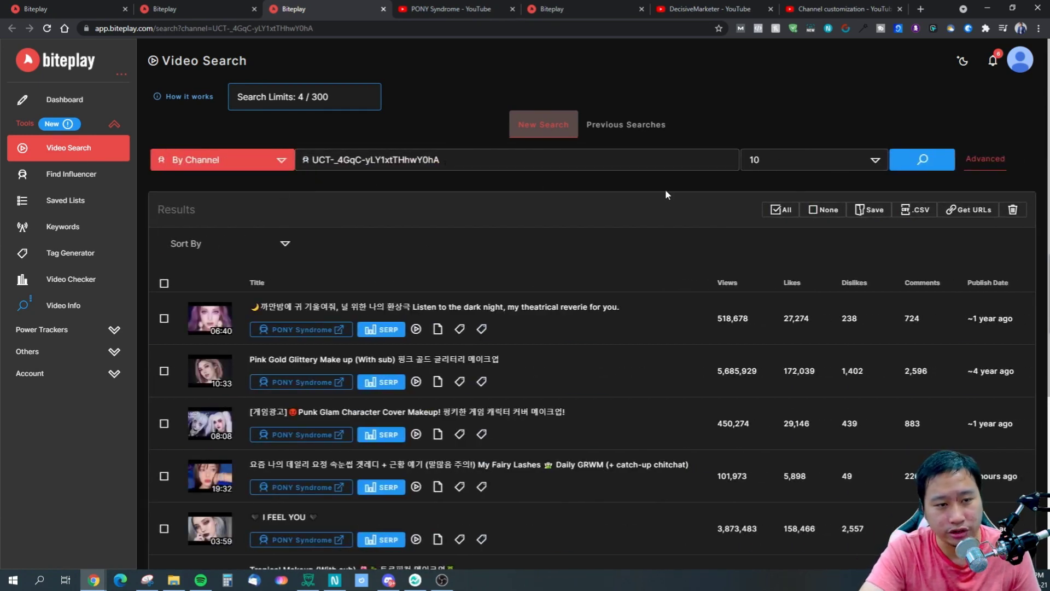
# Step: Look over the categories in the advanced search filters and close them without changing anything
pyautogui.click(985, 159)
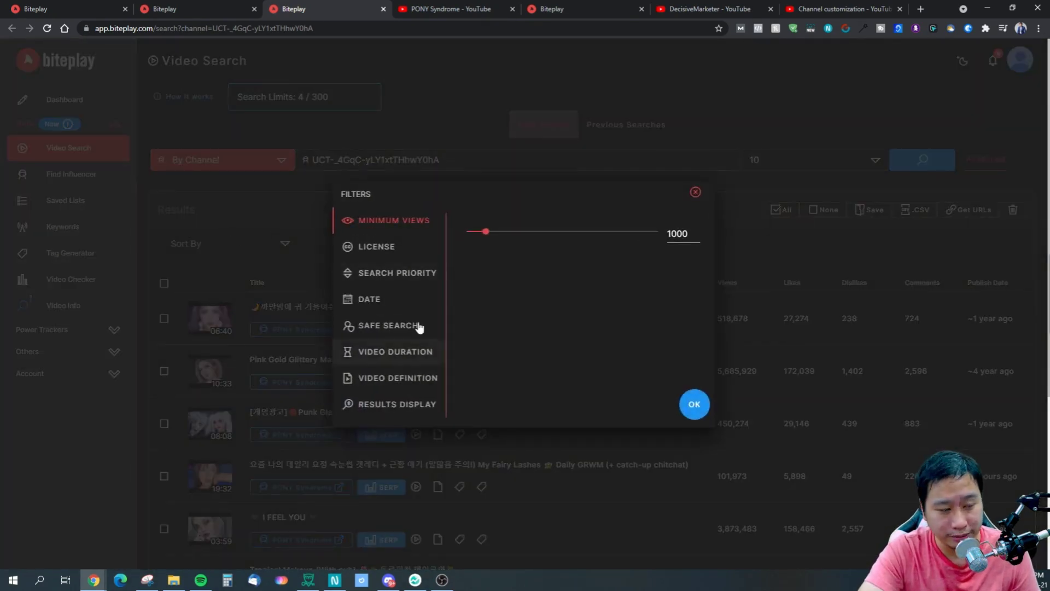
pyautogui.click(697, 193)
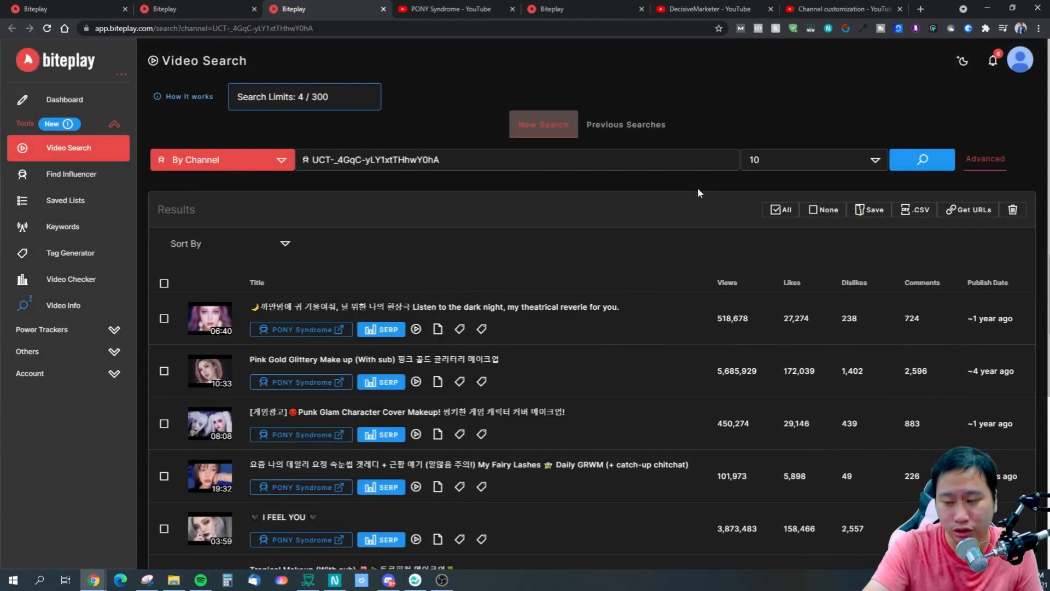
pyautogui.click(1005, 159)
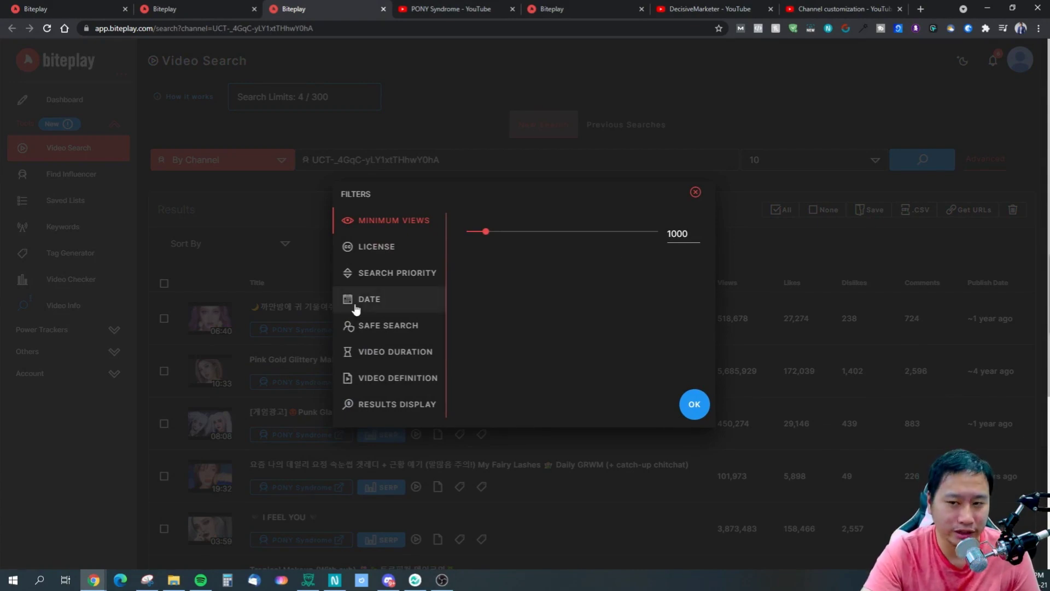
pyautogui.click(695, 192)
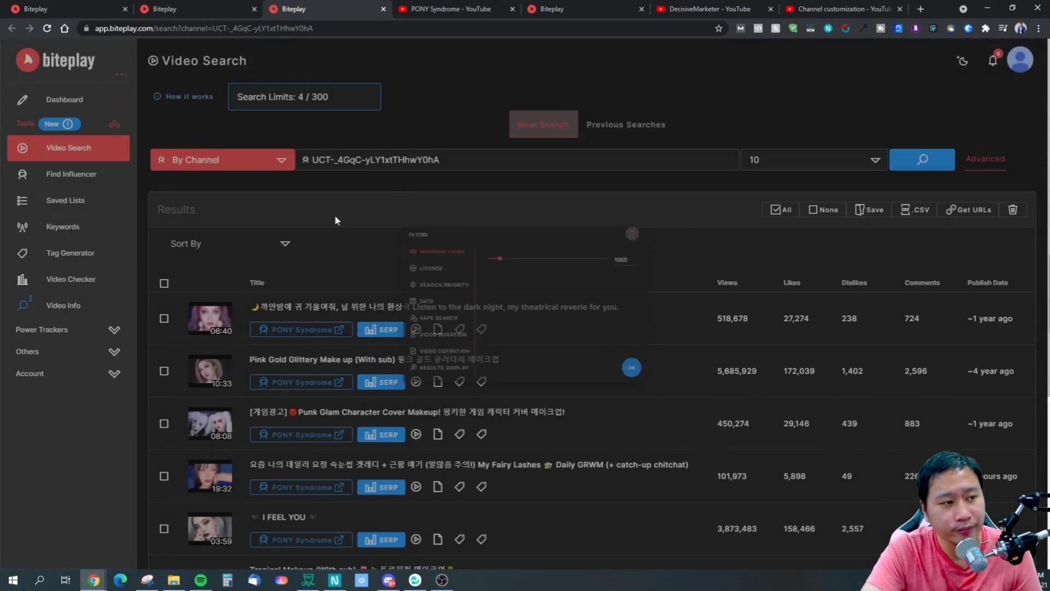
# Step: Set the video search type to Trending and the category to All
pyautogui.click(255, 161)
pyautogui.click(201, 270)
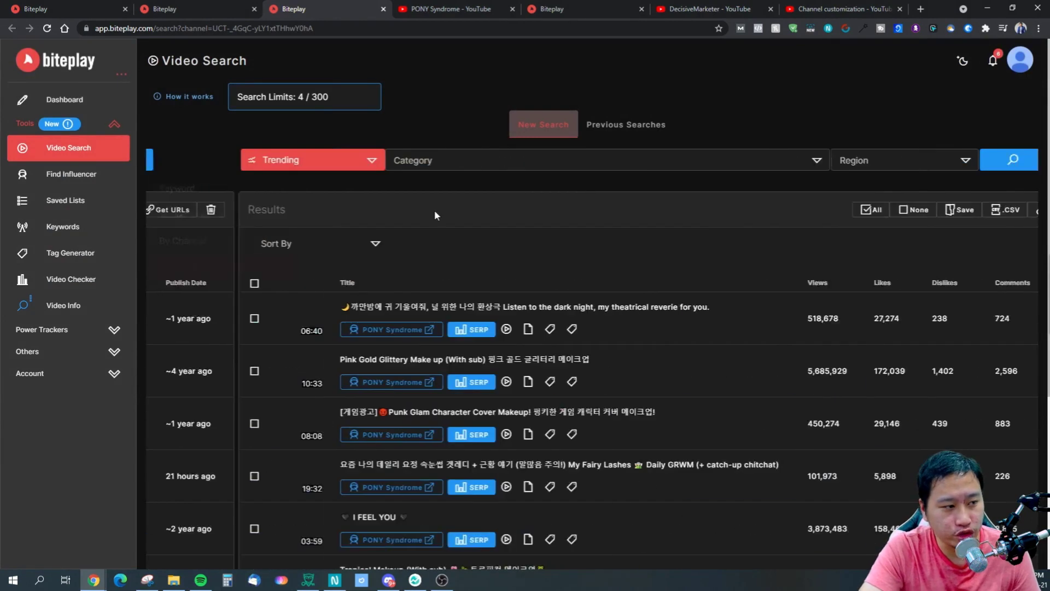
pyautogui.click(374, 162)
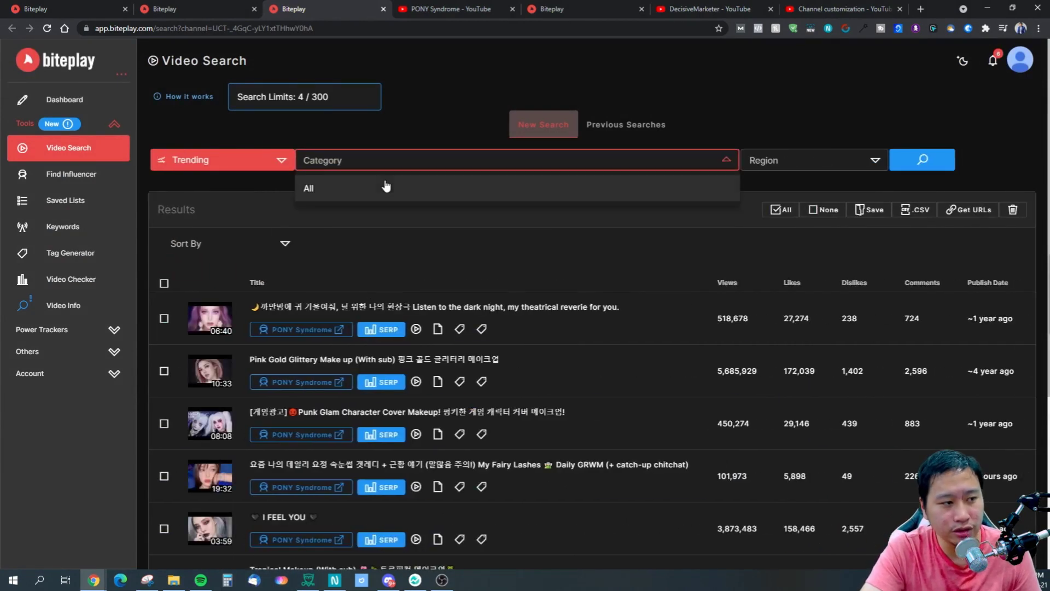
pyautogui.click(363, 188)
pyautogui.click(424, 167)
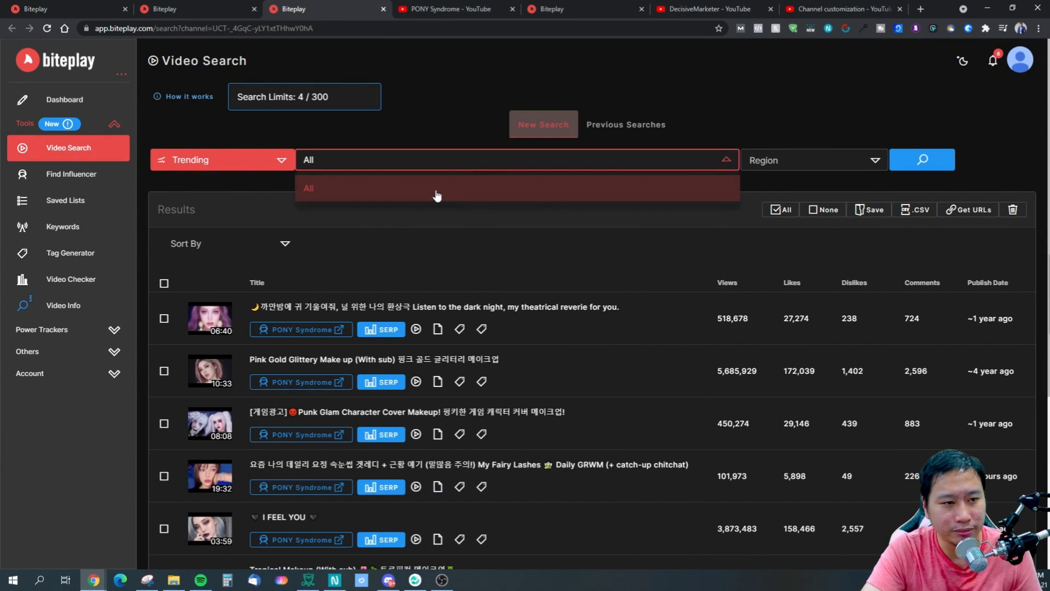
# Step: Set the region to Australia and run the trending video search
pyautogui.click(766, 163)
pyautogui.scroll(-10, 887, 246)
pyautogui.scroll(8, 821, 312)
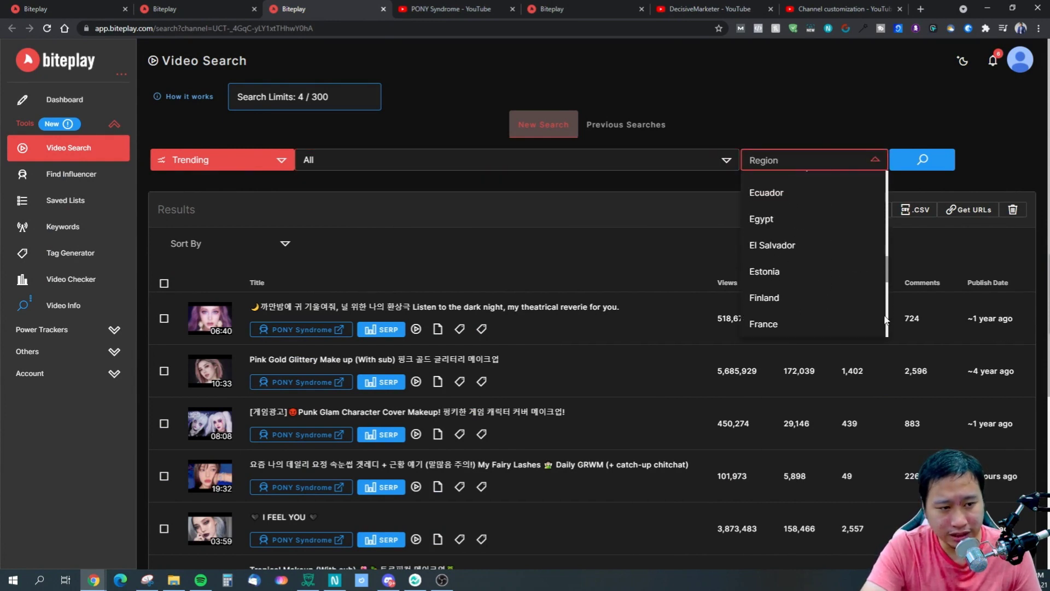
pyautogui.scroll(5, 795, 311)
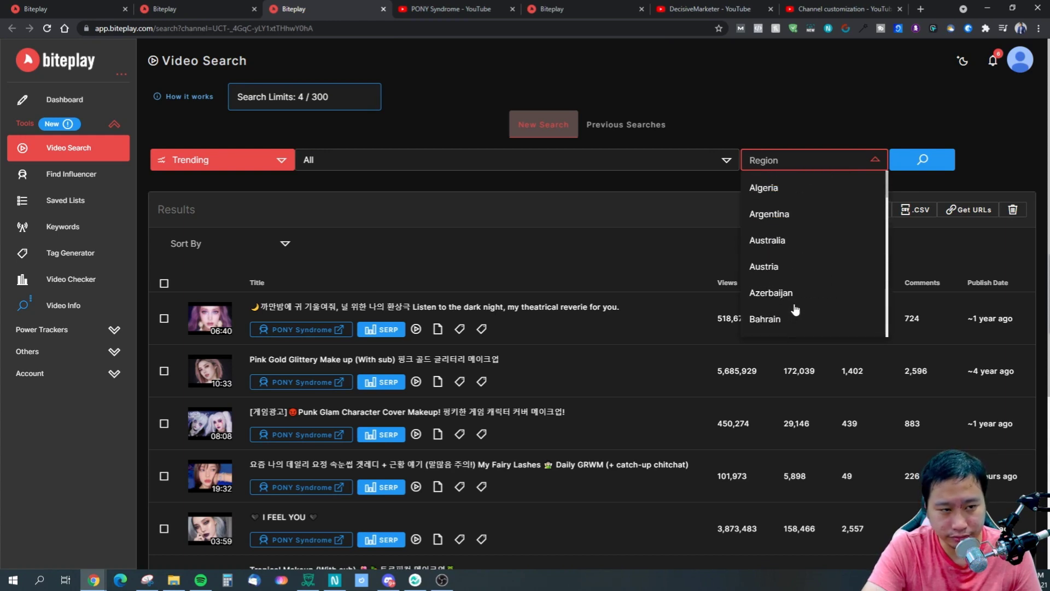
pyautogui.click(802, 250)
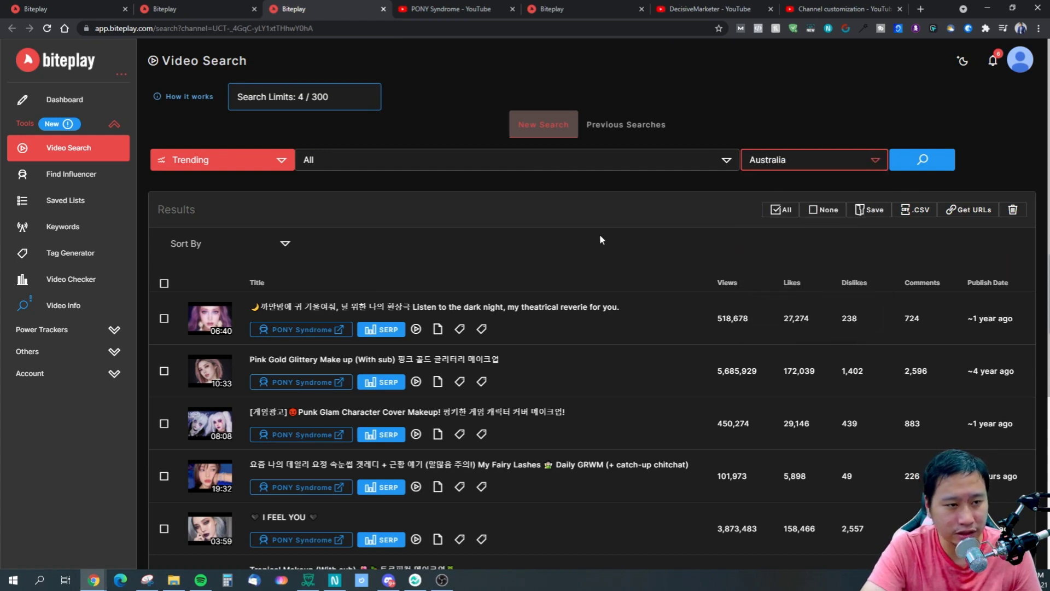
pyautogui.click(440, 166)
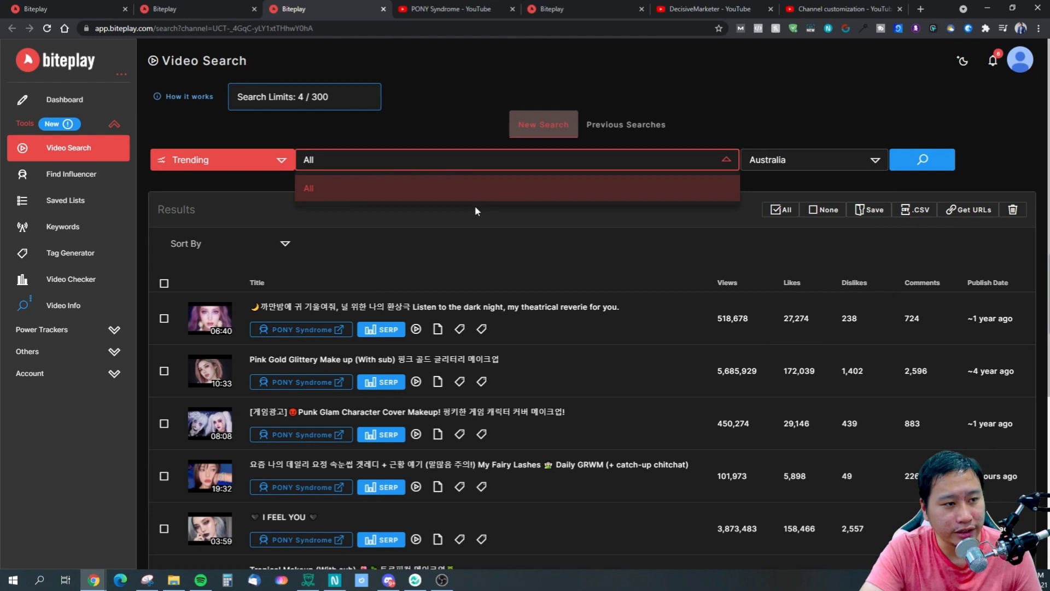
pyautogui.click(934, 164)
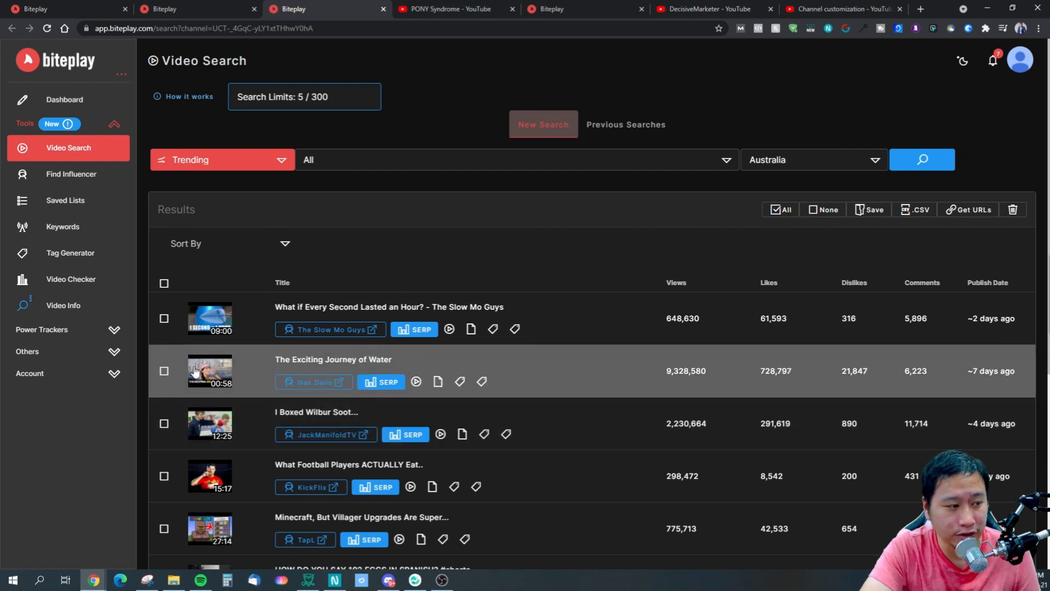
# Step: View the Saved Lists page and its new folder dialog, dismissing the dialog without creating a folder
pyautogui.click(65, 202)
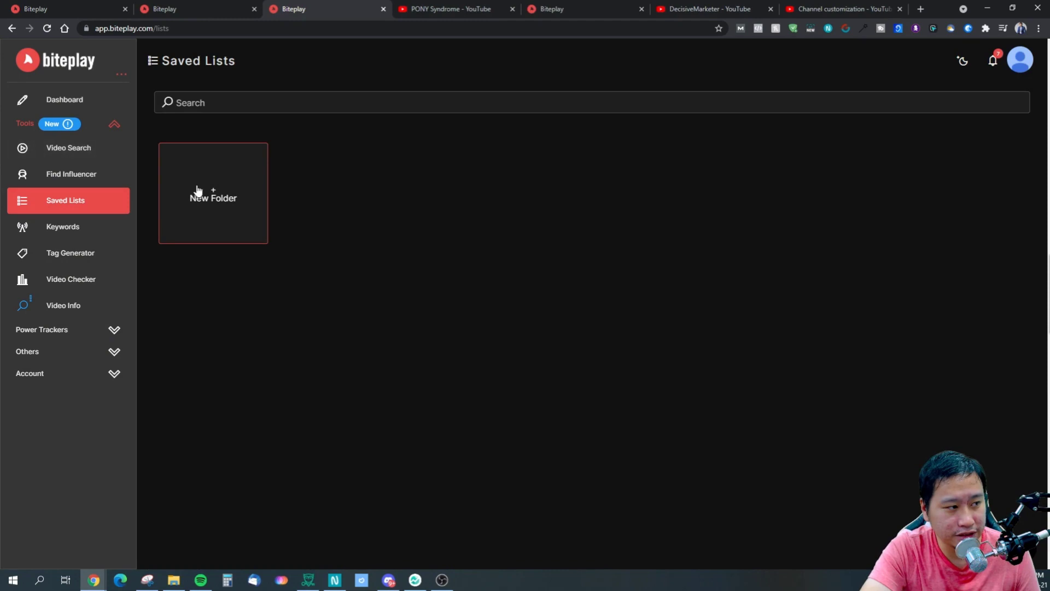
pyautogui.click(191, 219)
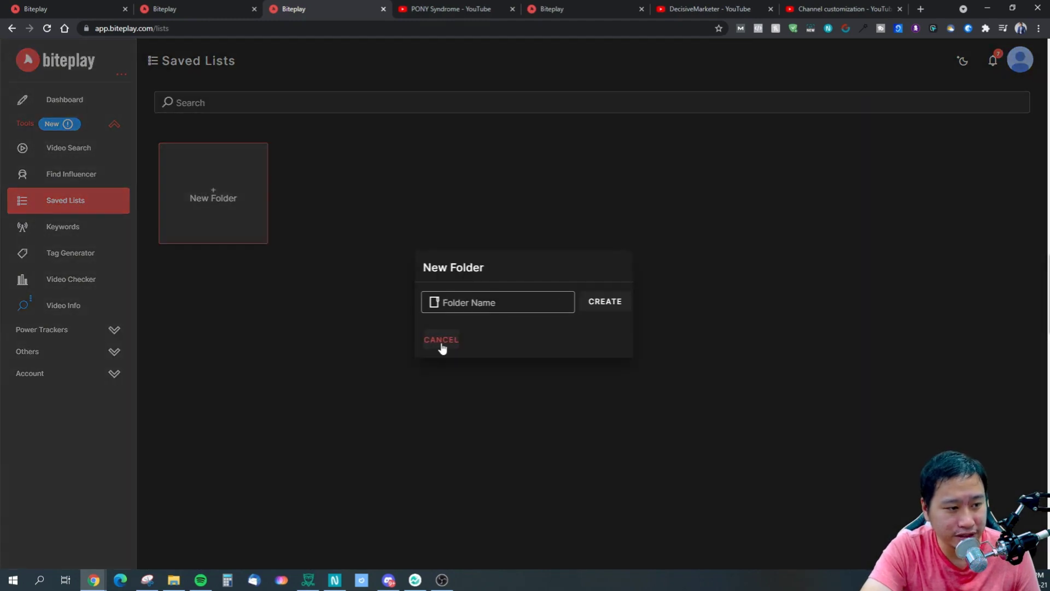
pyautogui.click(495, 304)
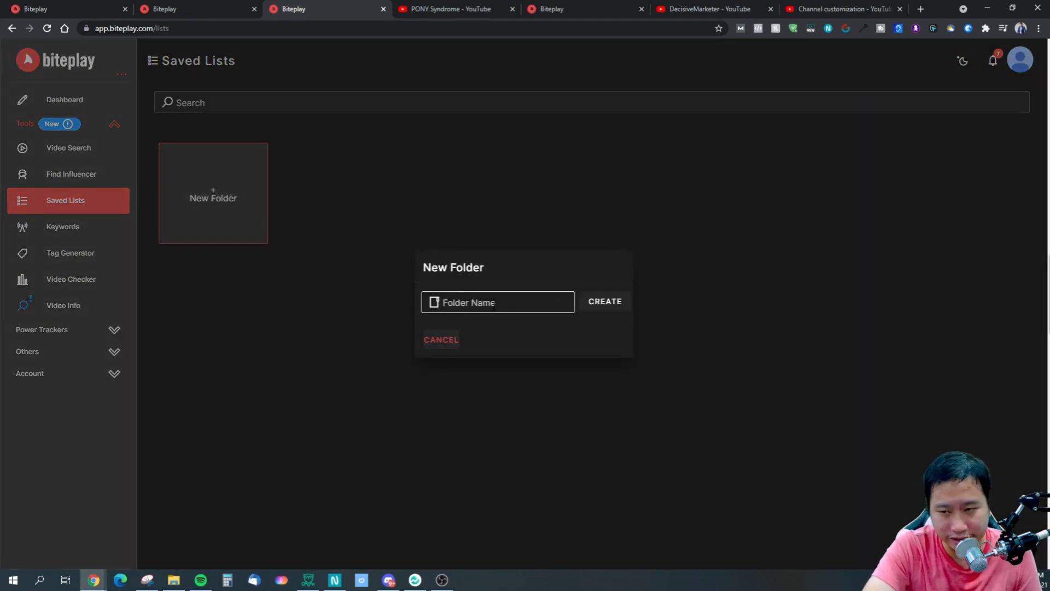
pyautogui.click(445, 342)
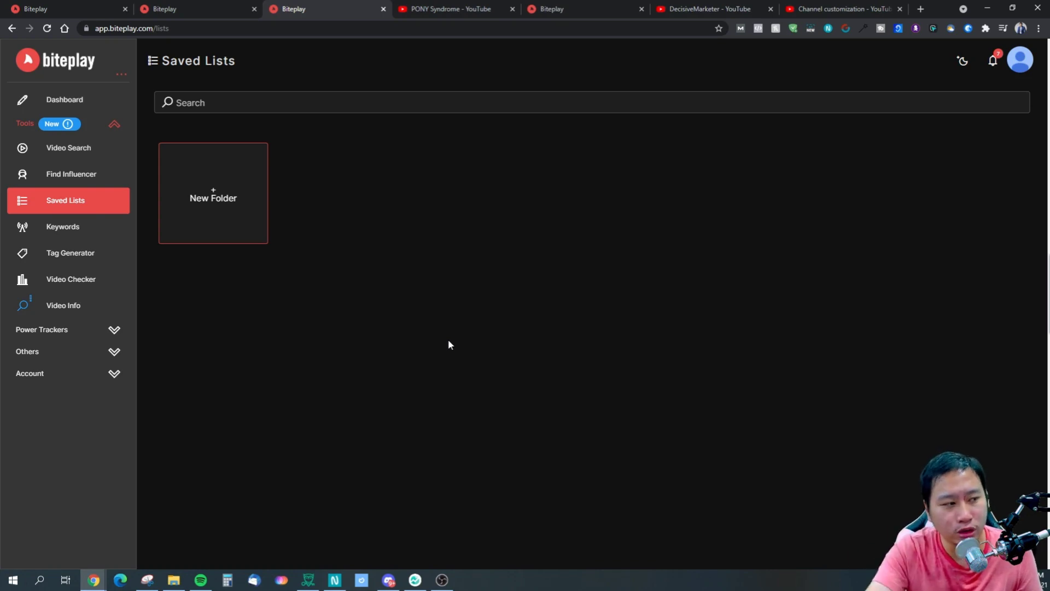
# Step: Open the Keywords tool and look over its keyword, language and provider options
pyautogui.click(82, 230)
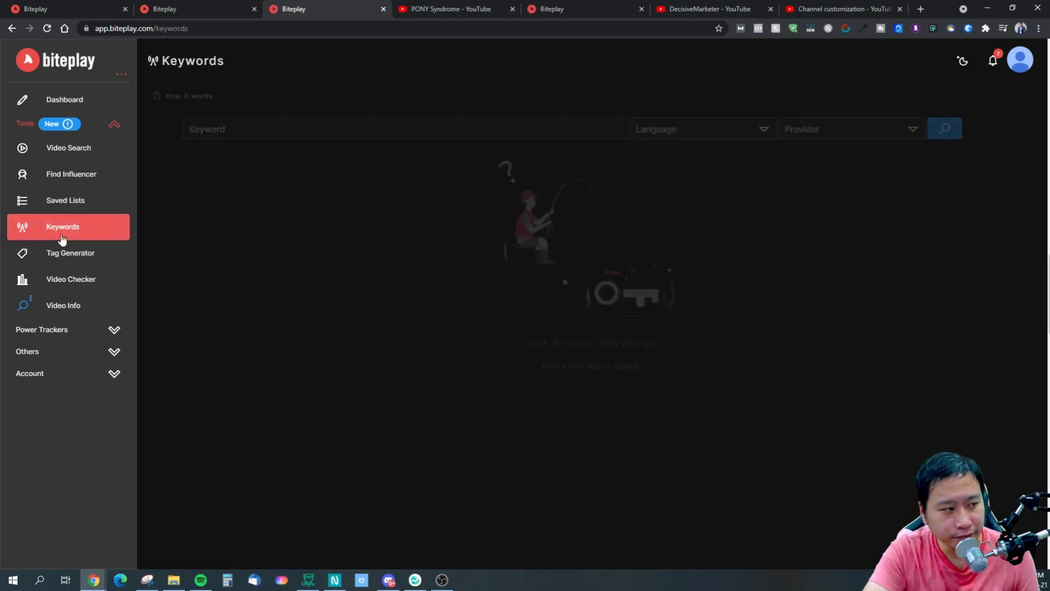
pyautogui.click(263, 129)
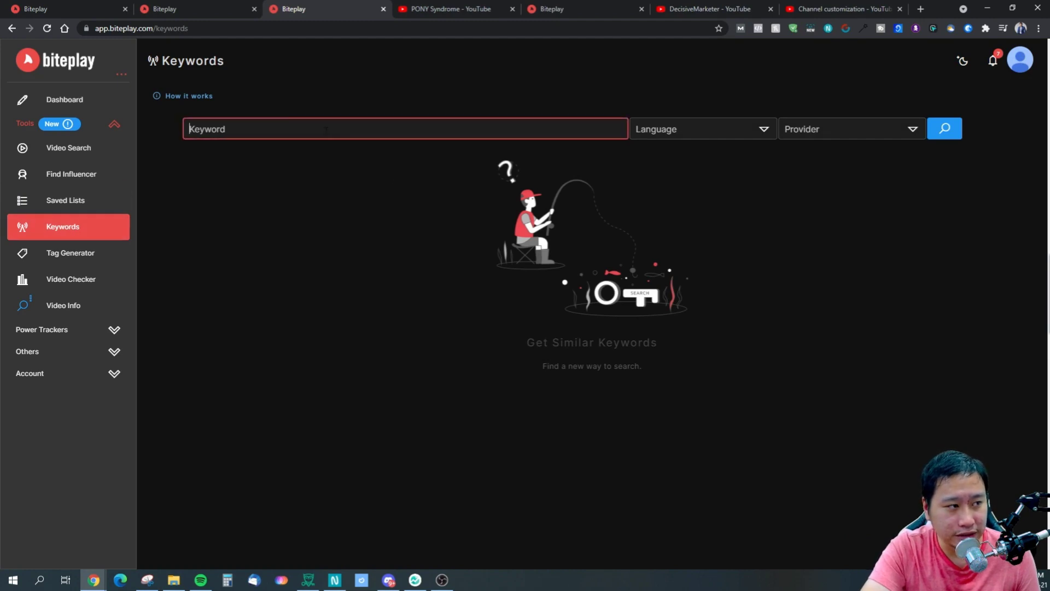
pyautogui.click(768, 131)
pyautogui.click(826, 132)
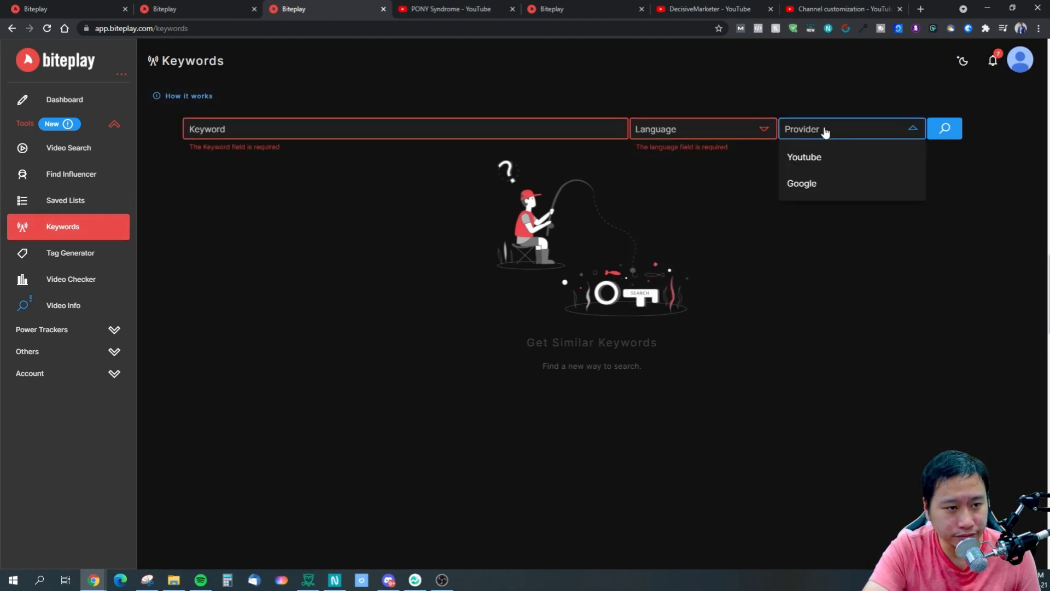
pyautogui.click(709, 134)
pyautogui.click(427, 183)
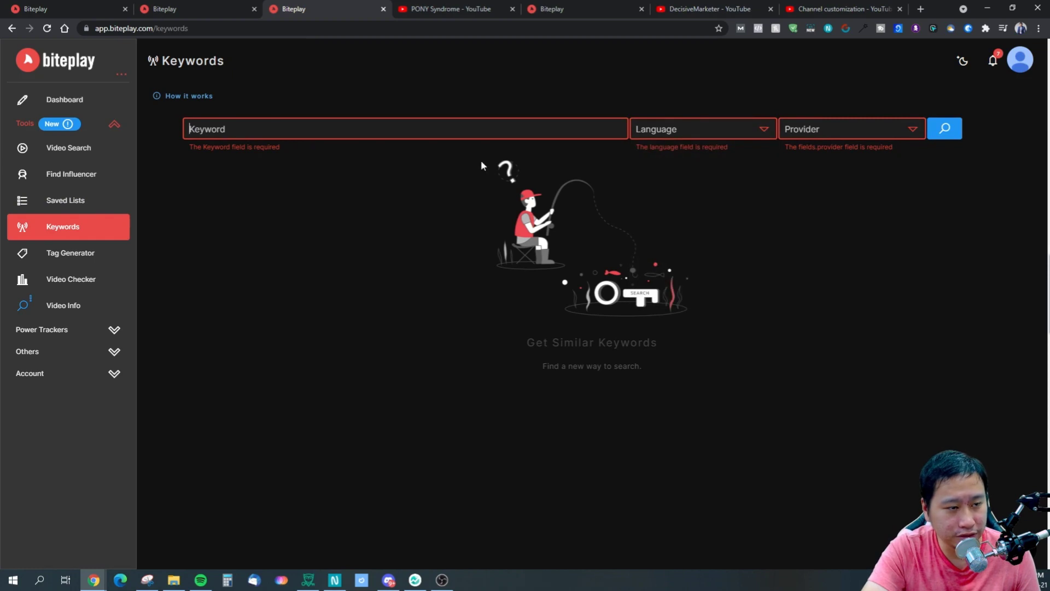
# Step: Set the keyword search language to English and the provider to Youtube
pyautogui.click(736, 136)
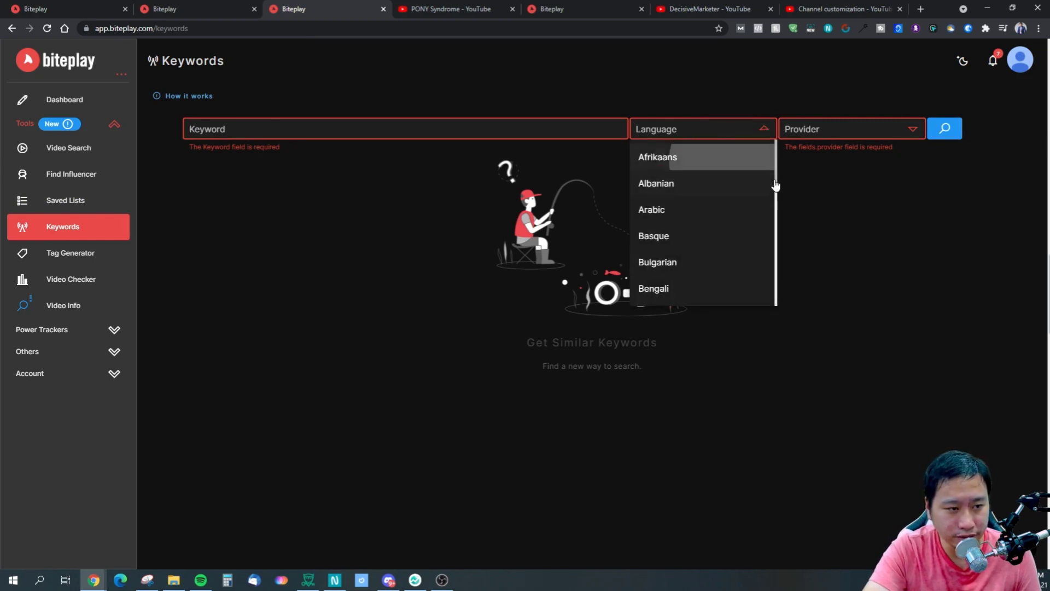
pyautogui.scroll(-1, 772, 208)
pyautogui.scroll(-4, 769, 246)
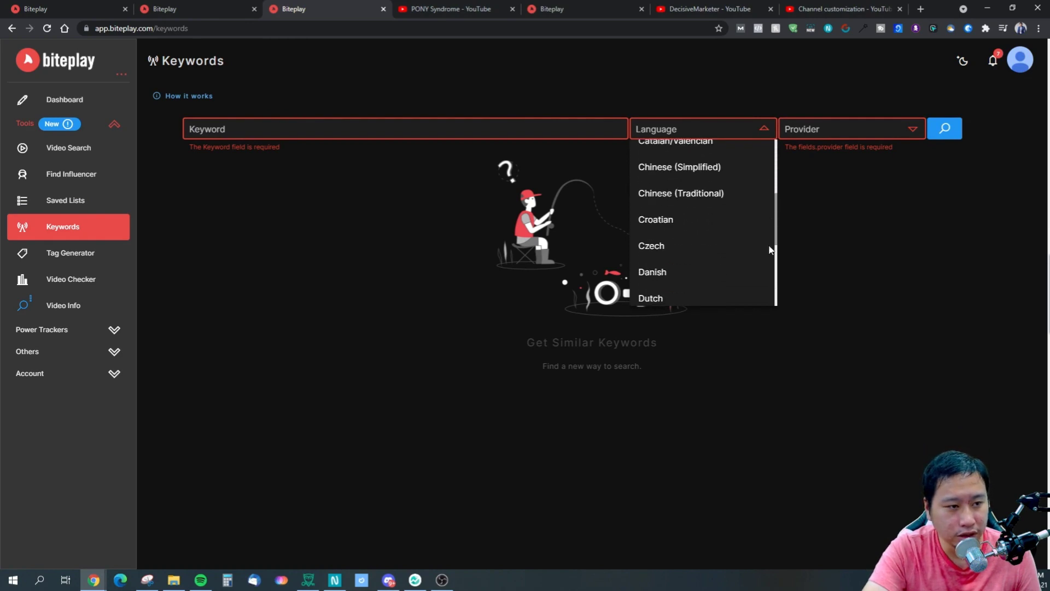
pyautogui.click(713, 256)
pyautogui.click(830, 133)
pyautogui.click(820, 178)
pyautogui.click(810, 130)
pyautogui.click(806, 157)
# Step: Search for keywords similar to "make up" and look through the suggested keywords
pyautogui.click(492, 125)
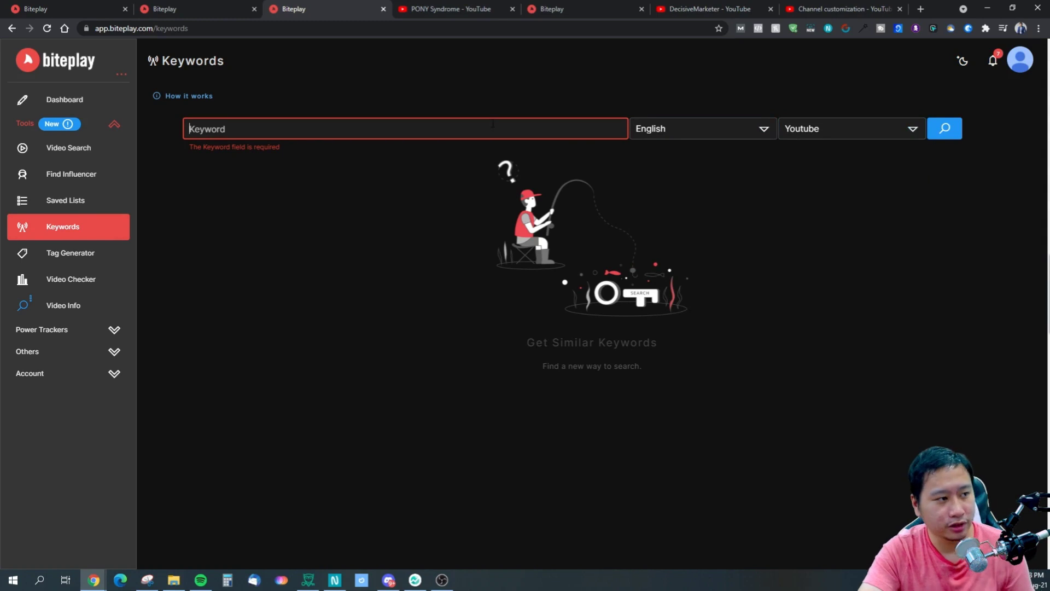
pyautogui.write('make up')
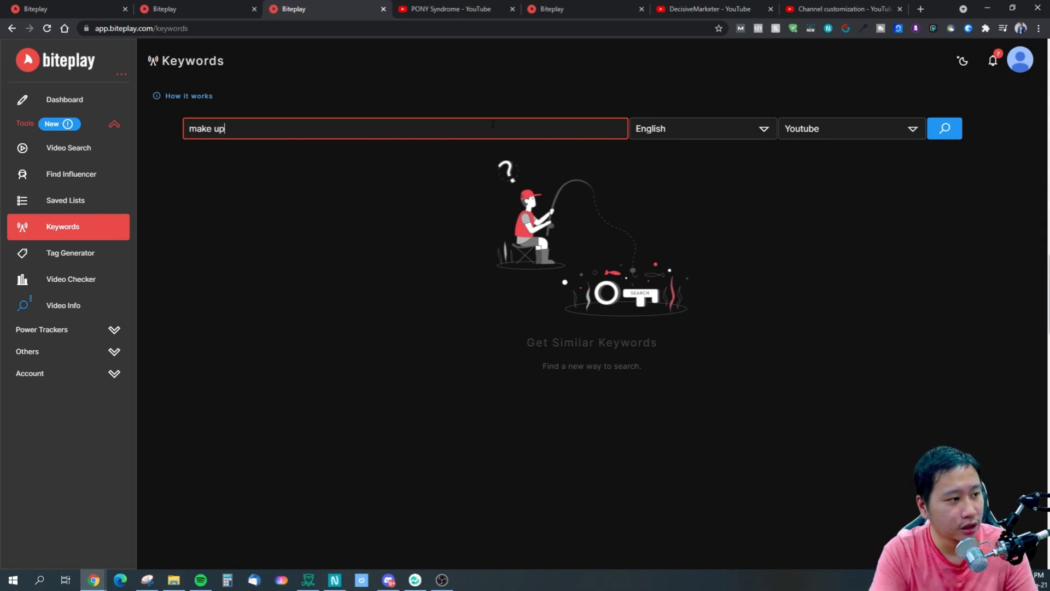
pyautogui.click(944, 129)
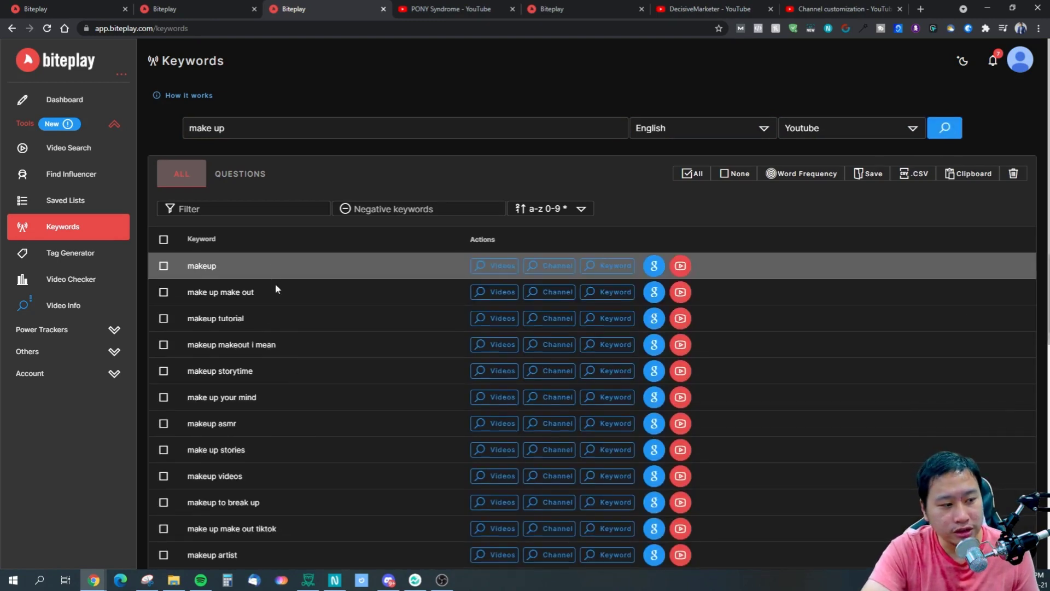
pyautogui.scroll(-7, 276, 286)
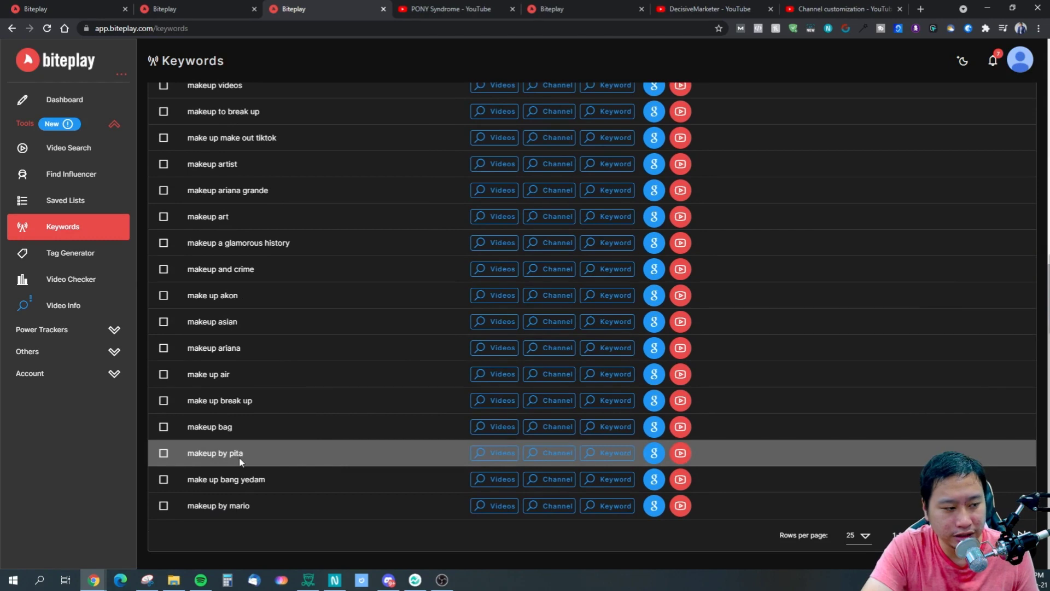
pyautogui.scroll(7, 240, 462)
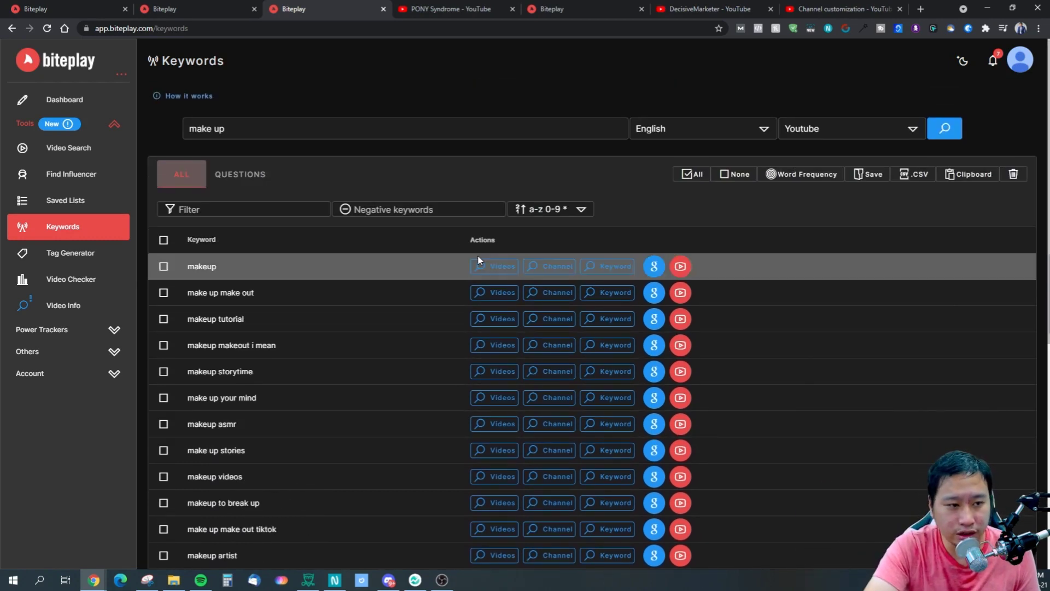
# Step: View the keyword search page for "makeup", close it, and check the sort order options of the keyword list
pyautogui.click(603, 267)
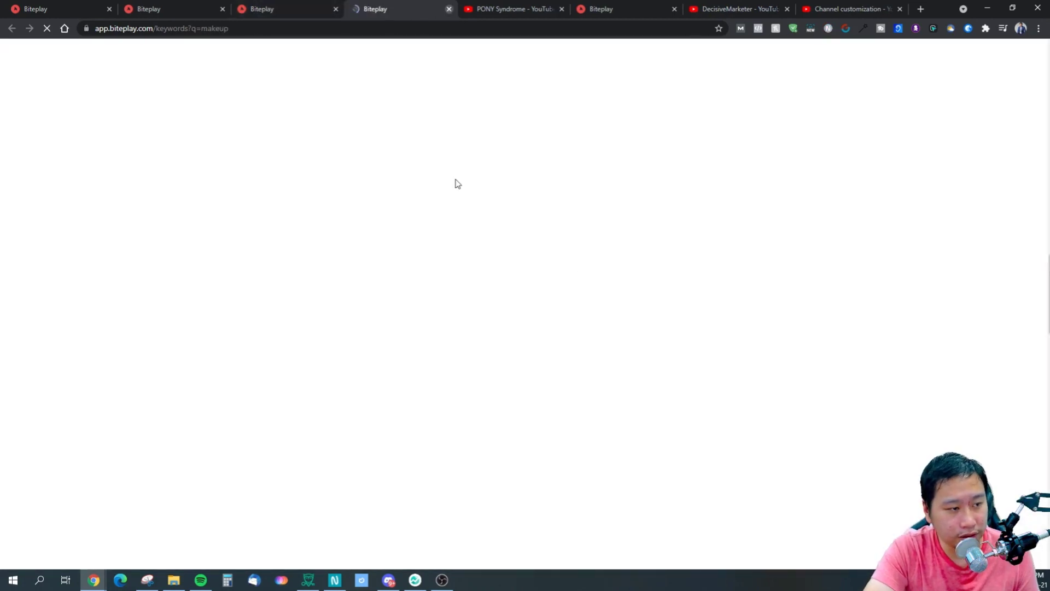
pyautogui.hotkey('ctrl', 'w')
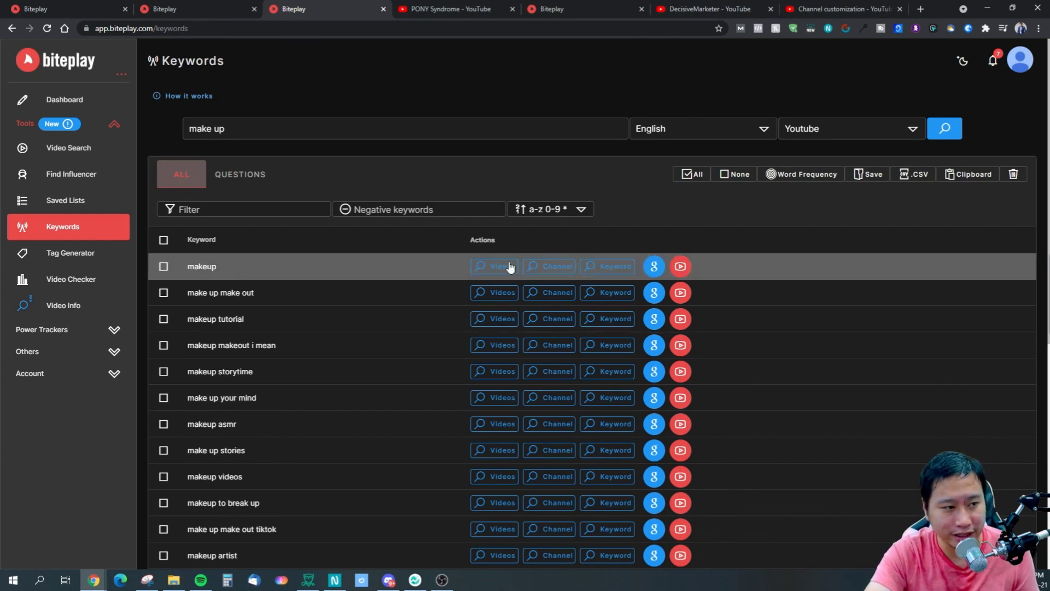
pyautogui.click(549, 210)
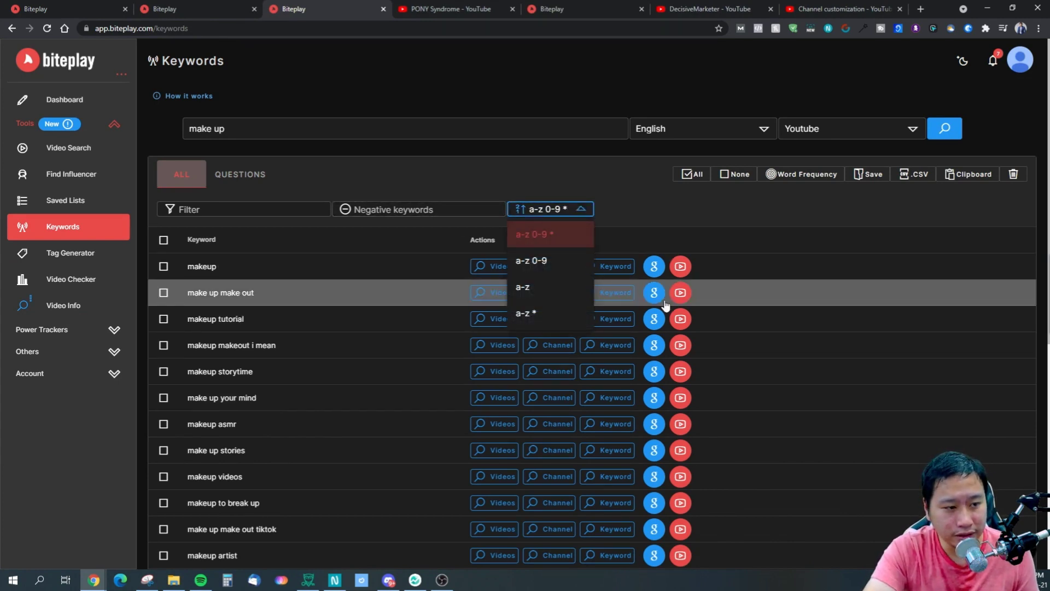
pyautogui.click(765, 206)
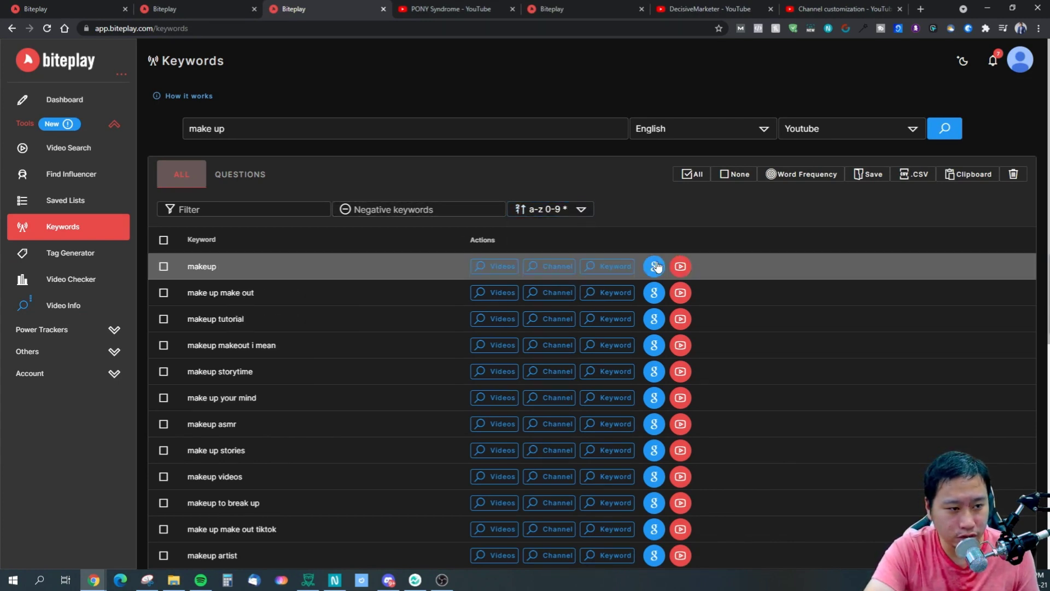
# Step: Search for "make up" keywords again with Google as the provider and show only the question keywords
pyautogui.click(867, 131)
pyautogui.click(802, 183)
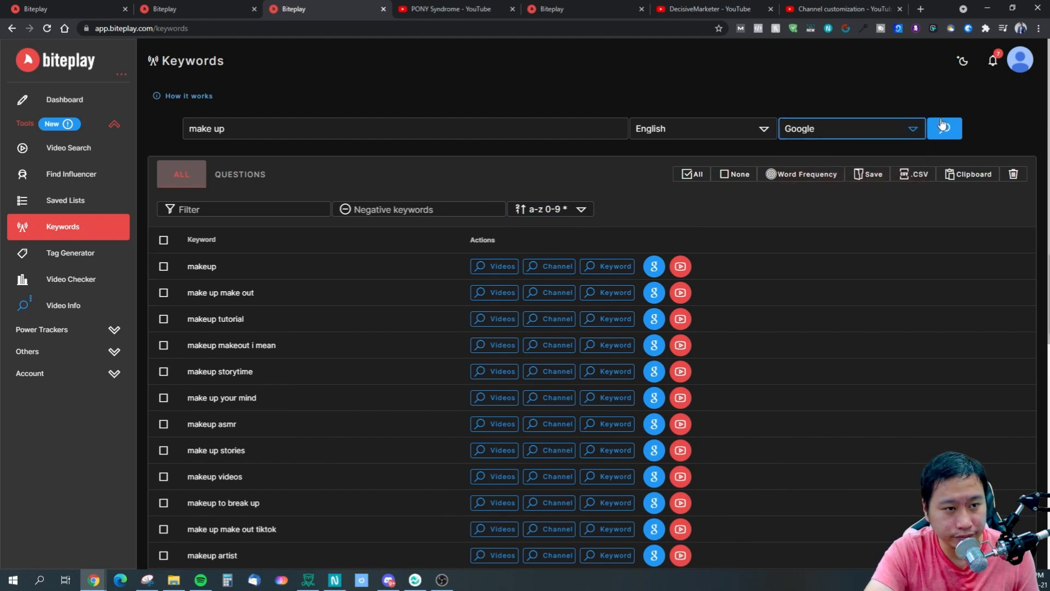
pyautogui.click(944, 128)
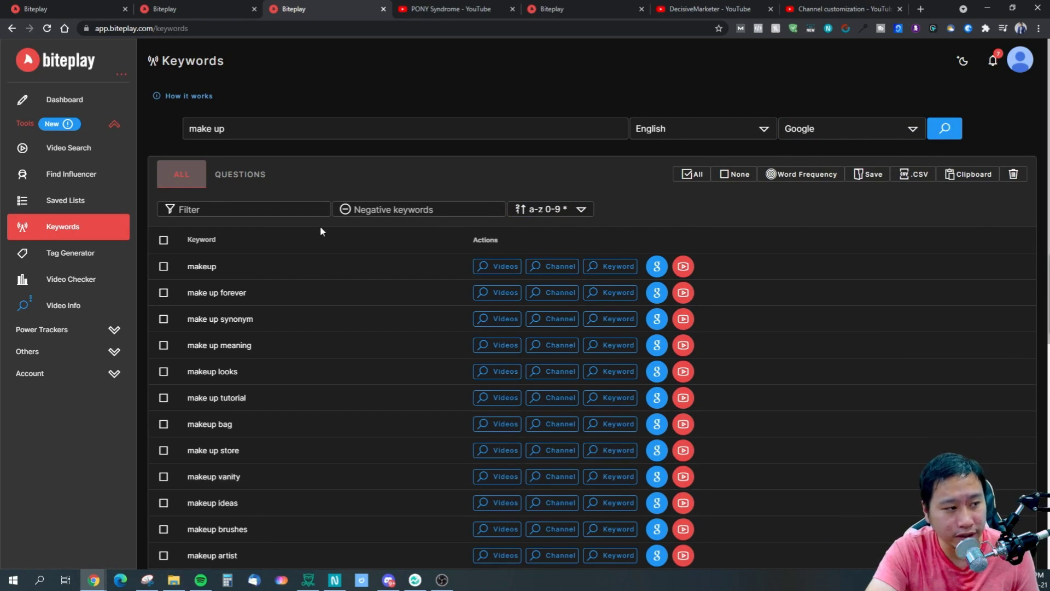
pyautogui.click(228, 175)
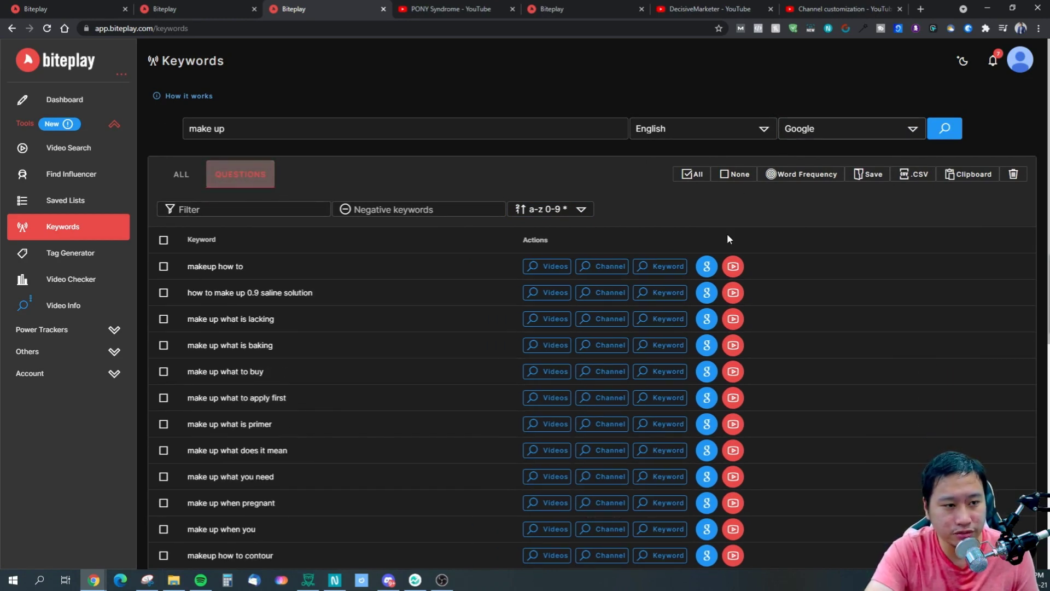
# Step: Switch the provider back to Youtube and rerun the "make up" keyword search
pyautogui.click(896, 140)
pyautogui.click(823, 157)
pyautogui.click(921, 131)
pyautogui.click(939, 131)
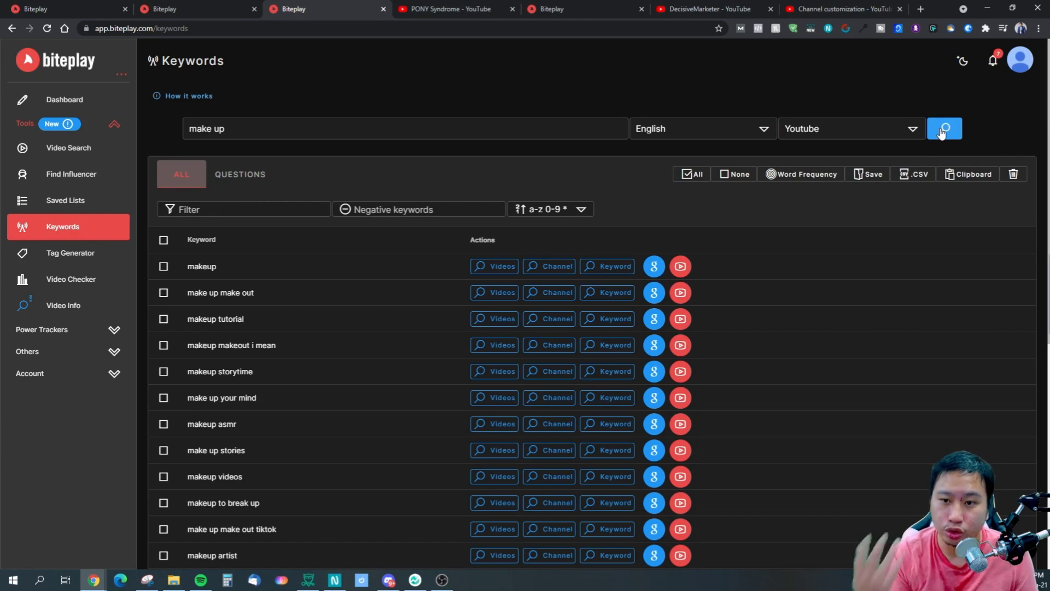
# Step: Show only the question keywords for "make up" and look through the list
pyautogui.click(241, 174)
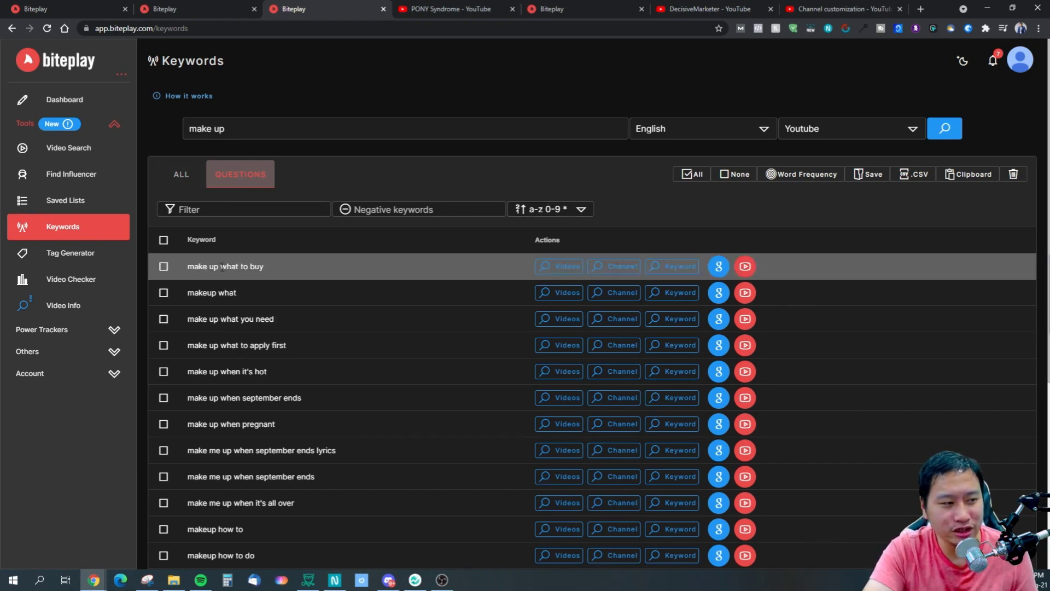
pyautogui.scroll(-5, 277, 432)
pyautogui.scroll(5, 274, 389)
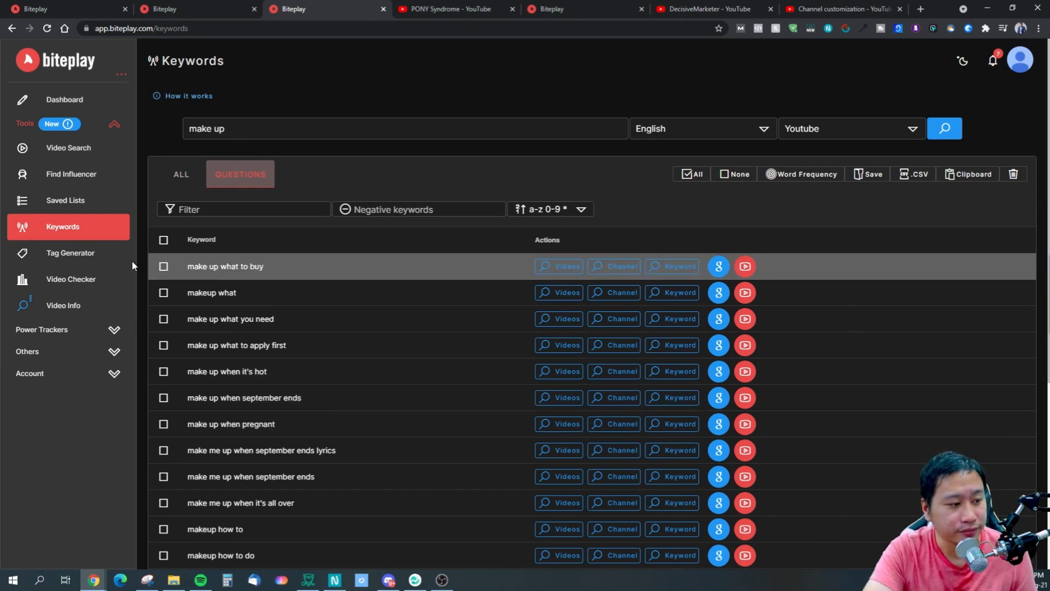
# Step: Go to the Youtube Tag Generator and set its language to English
pyautogui.click(57, 251)
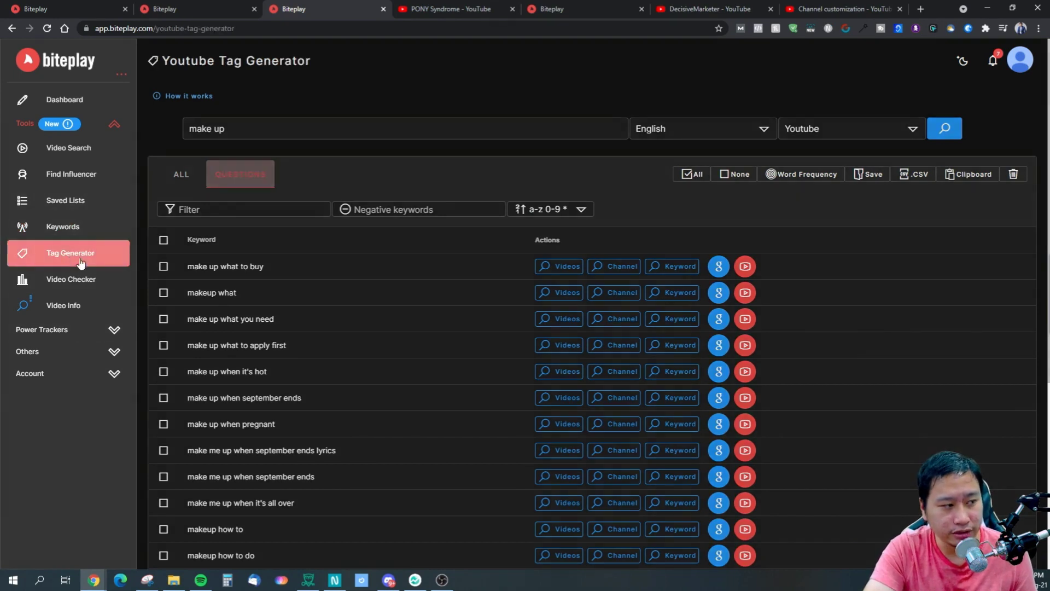
pyautogui.click(62, 225)
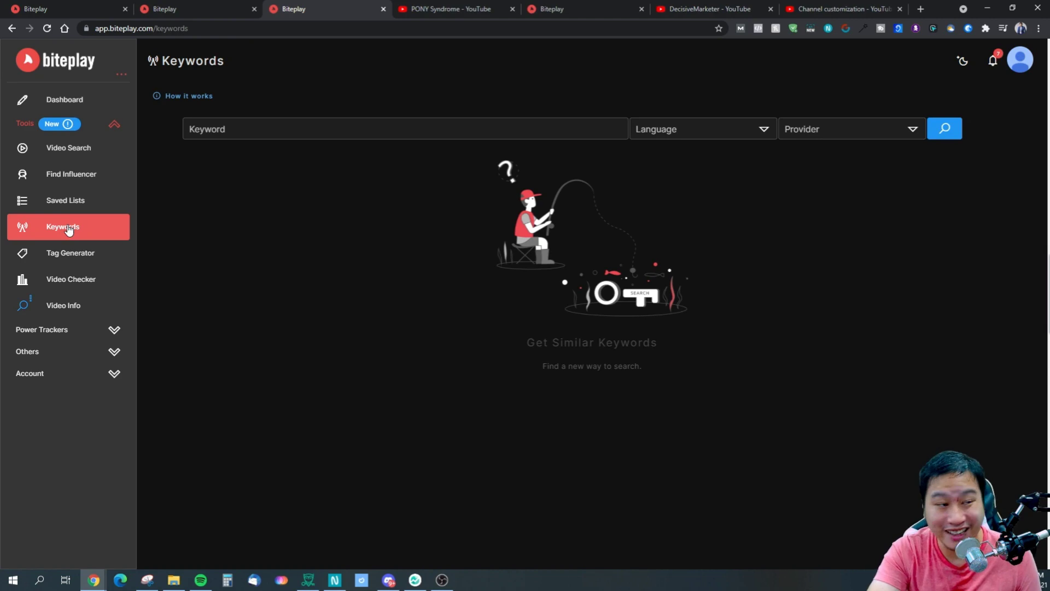
pyautogui.click(68, 256)
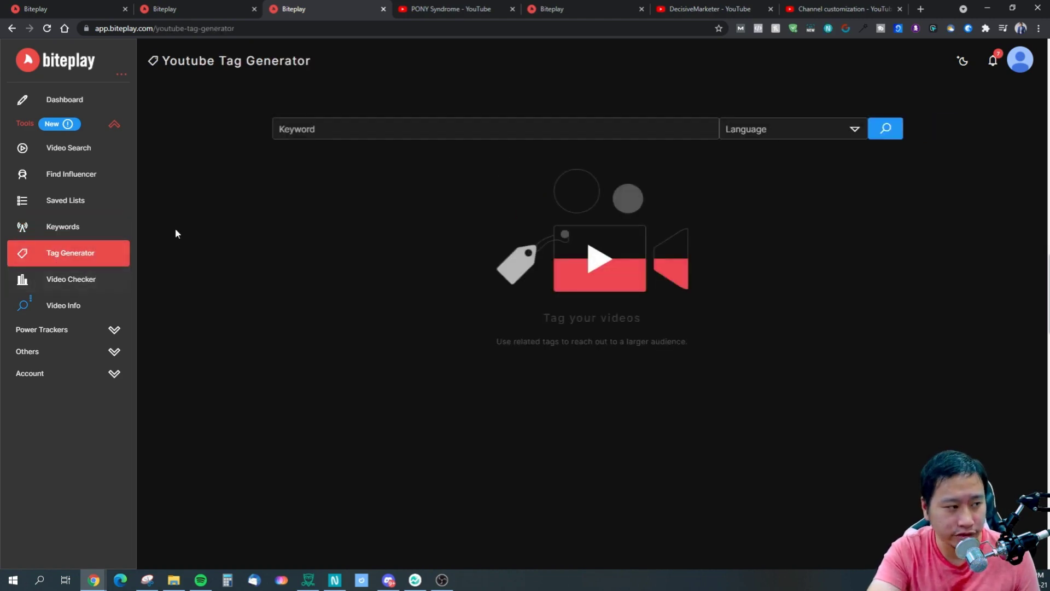
pyautogui.click(337, 135)
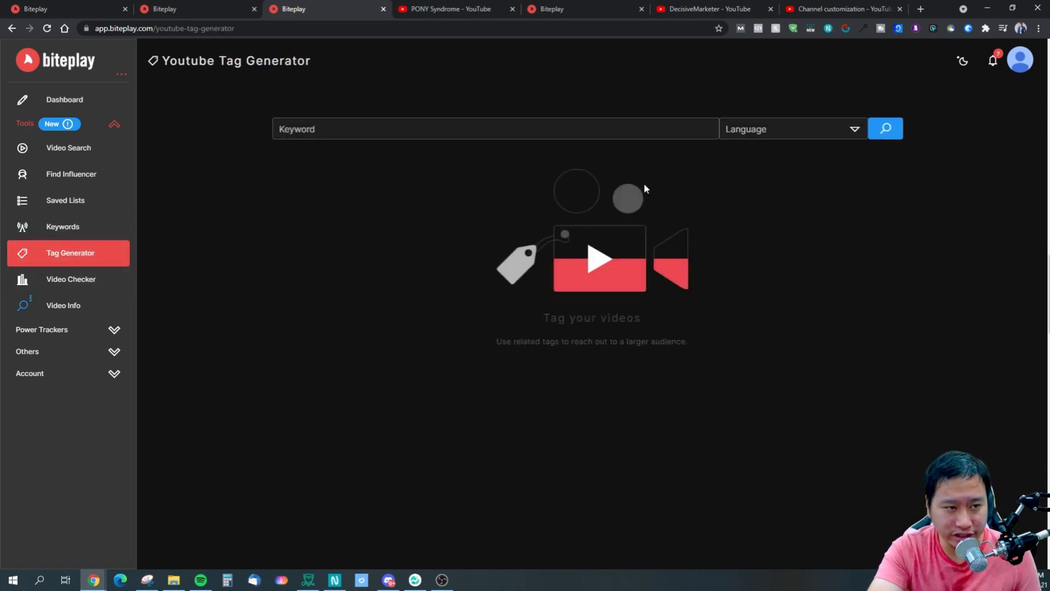
pyautogui.click(760, 135)
pyautogui.click(592, 145)
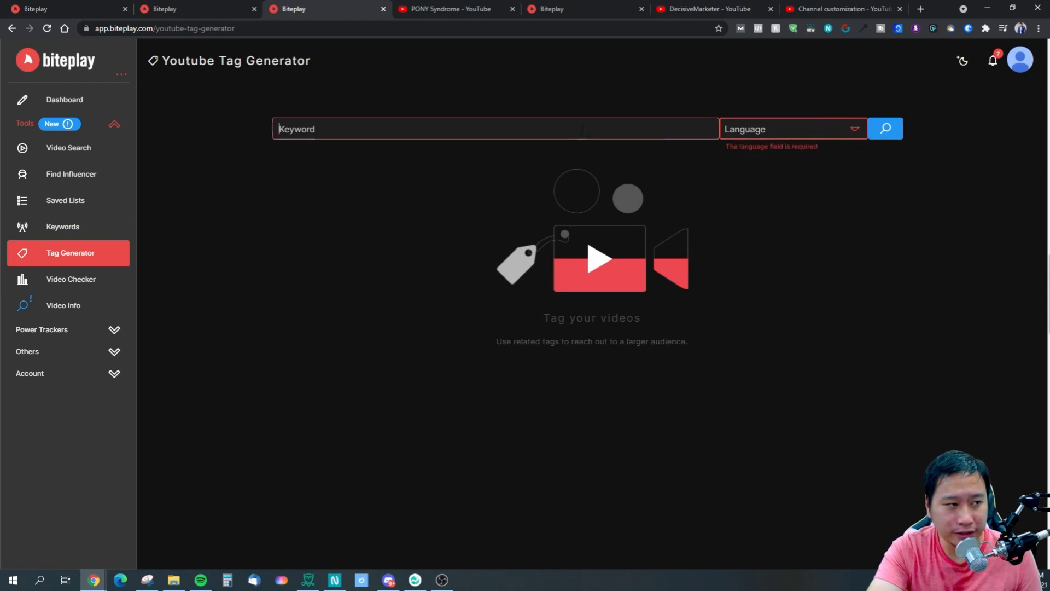
pyautogui.click(765, 129)
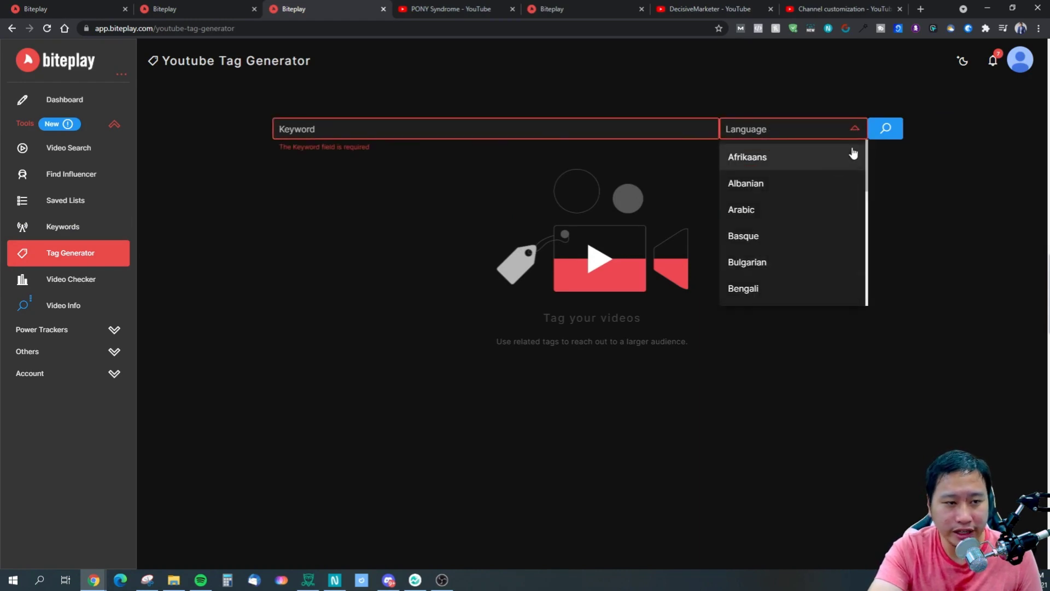
pyautogui.moveTo(863, 159); pyautogui.dragTo(845, 237)
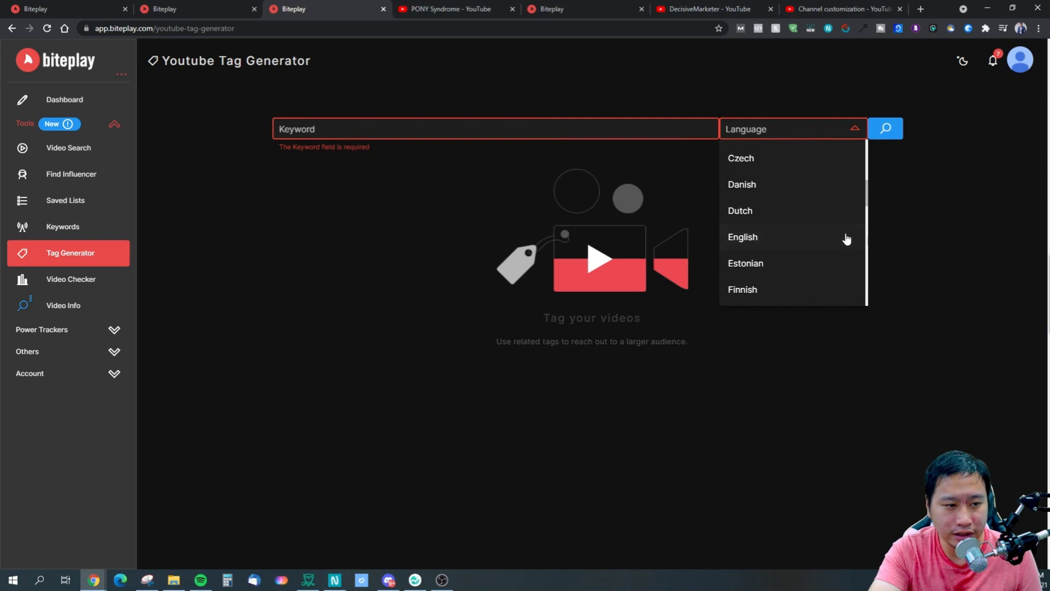
pyautogui.click(846, 237)
# Step: Generate video tags for the keyword "ecommerce seo"
pyautogui.click(583, 132)
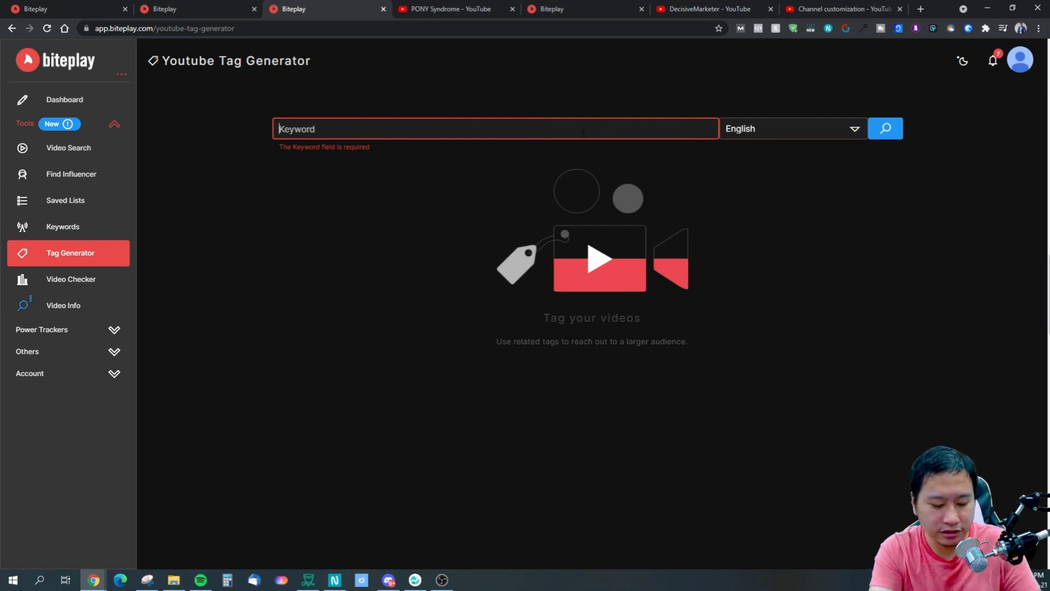
pyautogui.write('ecommerce seo')
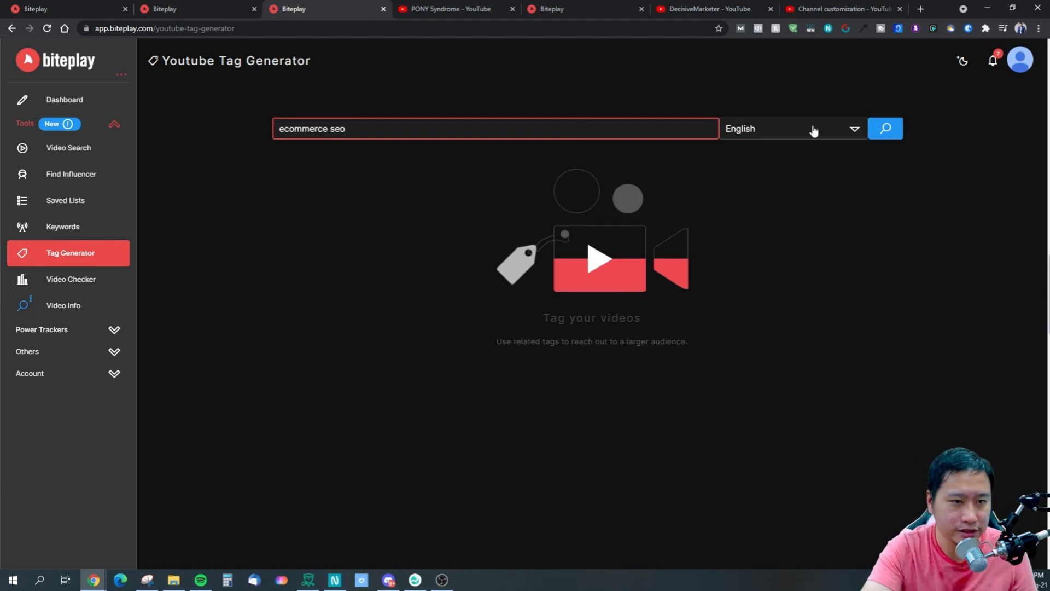
pyautogui.click(885, 129)
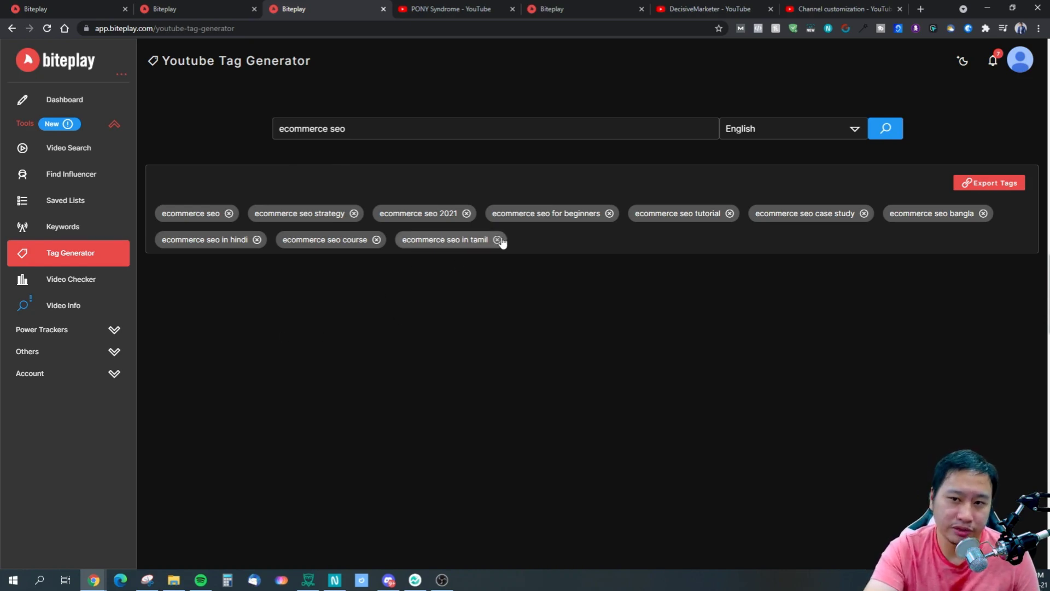
# Step: Go to Biteplay's Video Checker, then switch to the DecisiveMarketer channel page on YouTube
pyautogui.click(58, 281)
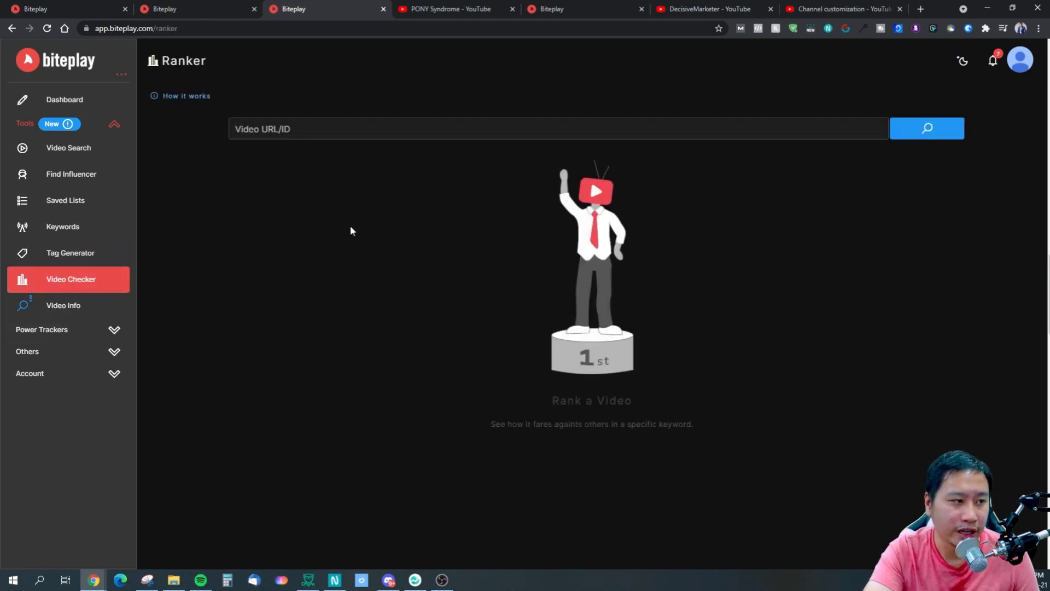
pyautogui.click(402, 129)
pyautogui.click(420, 9)
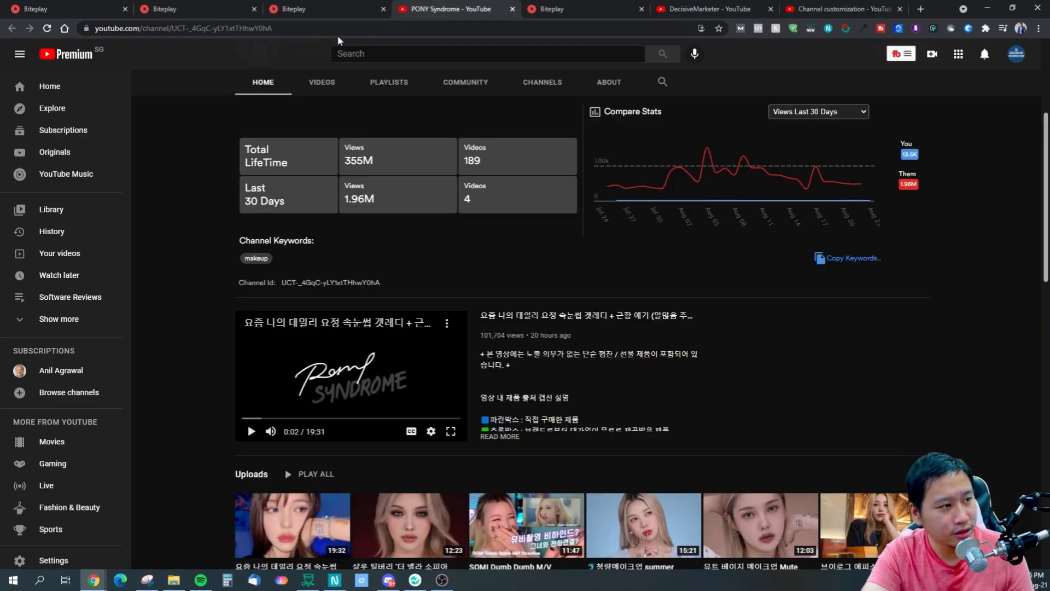
pyautogui.click(711, 9)
pyautogui.click(826, 8)
pyautogui.click(708, 10)
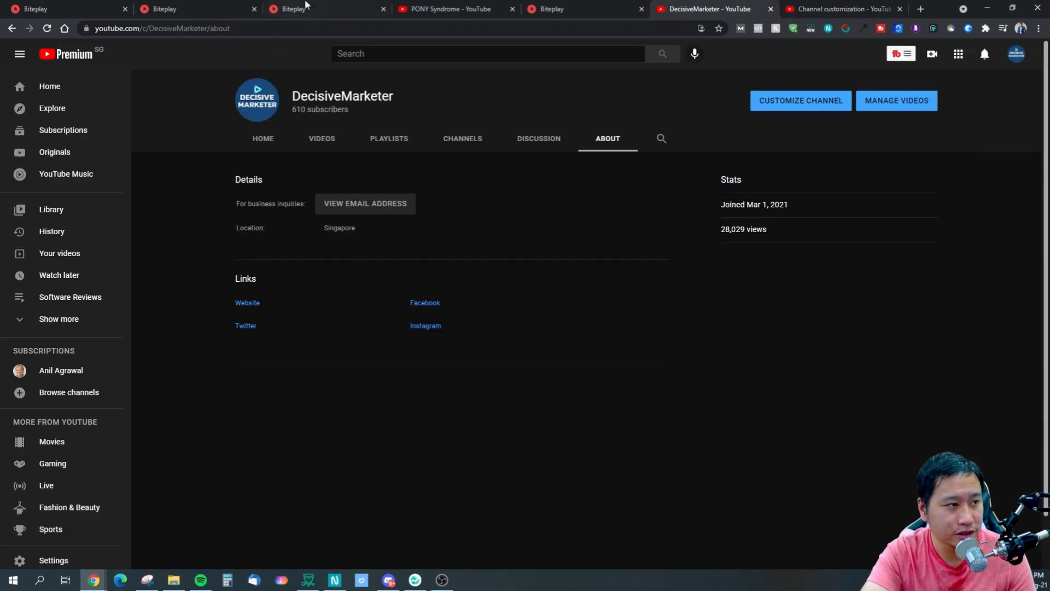
pyautogui.click(841, 7)
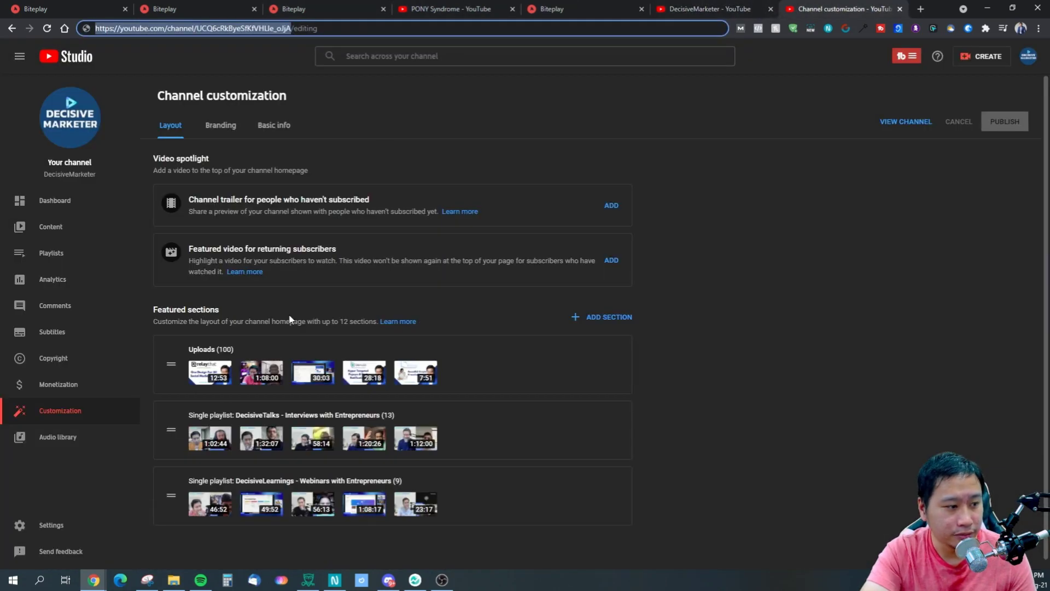
pyautogui.click(710, 8)
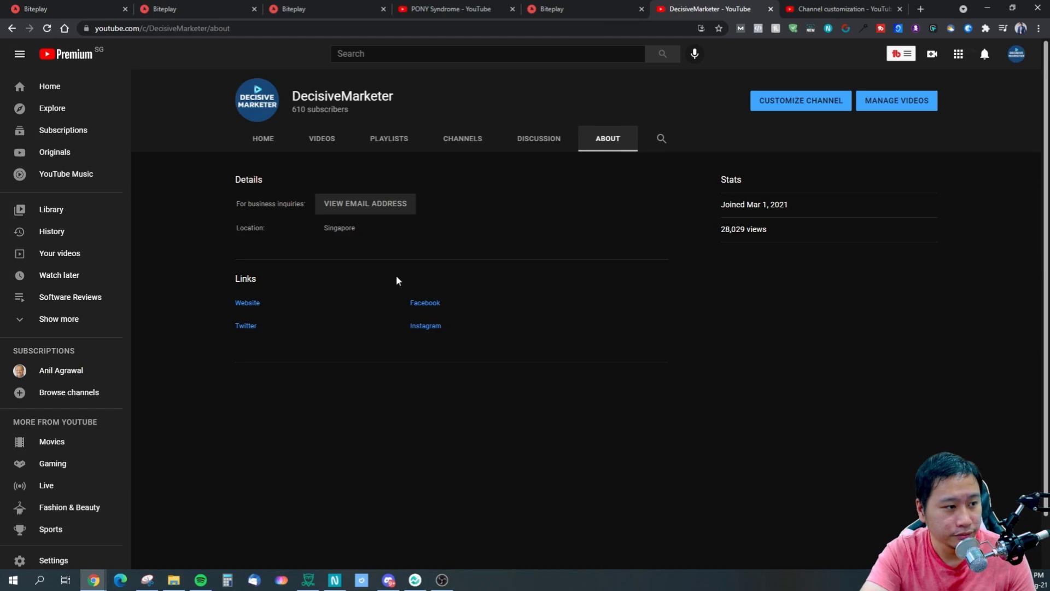
# Step: Browse the DecisiveMarketer channel's uploaded videos and copy the link of the Peppertype.ai video
pyautogui.click(324, 148)
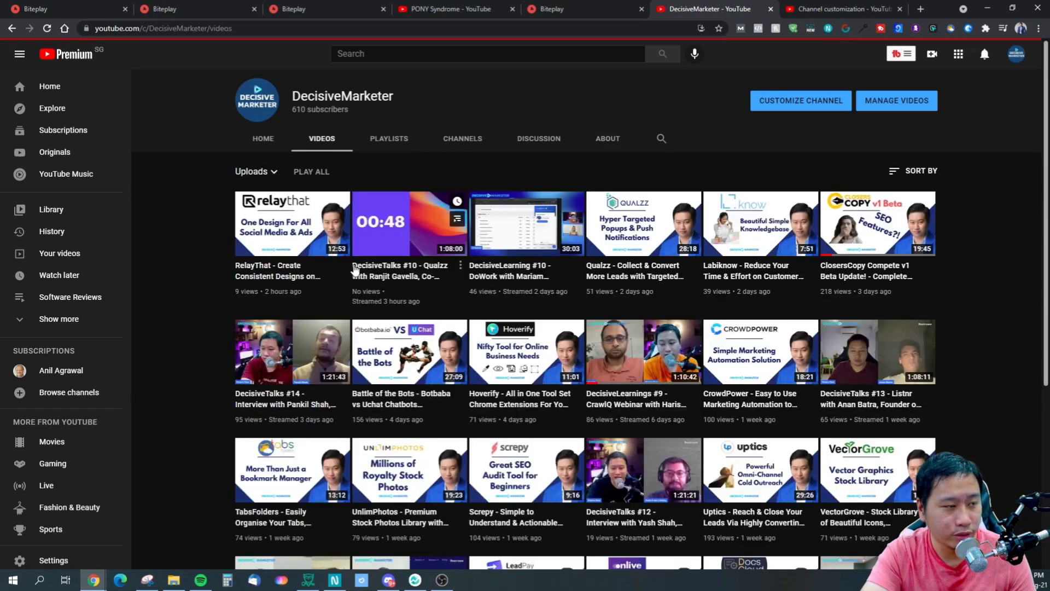
pyautogui.rightClick(266, 247)
pyautogui.press('Escape')
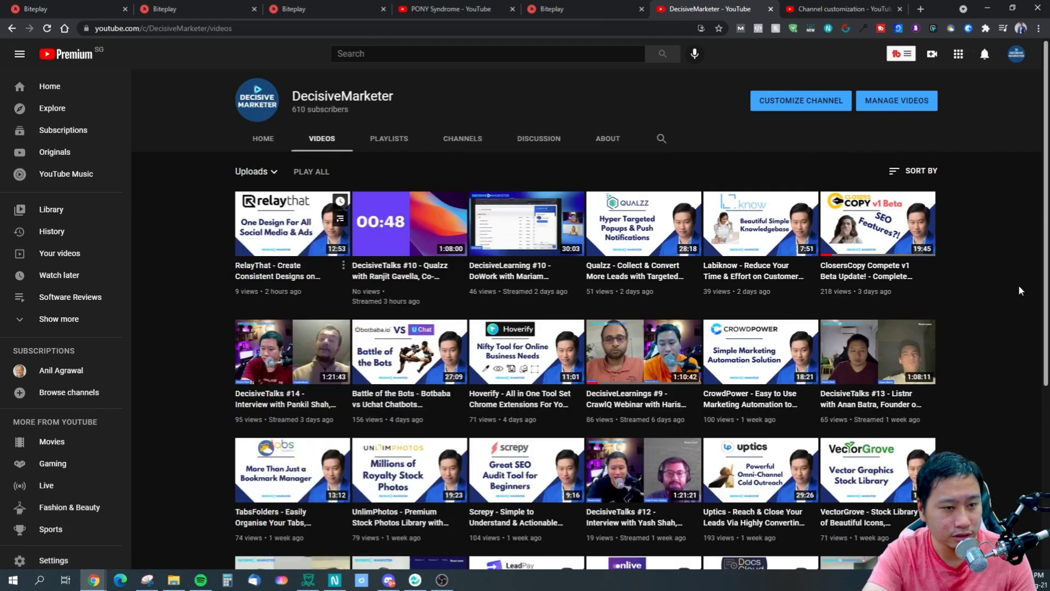
pyautogui.scroll(-5, 766, 460)
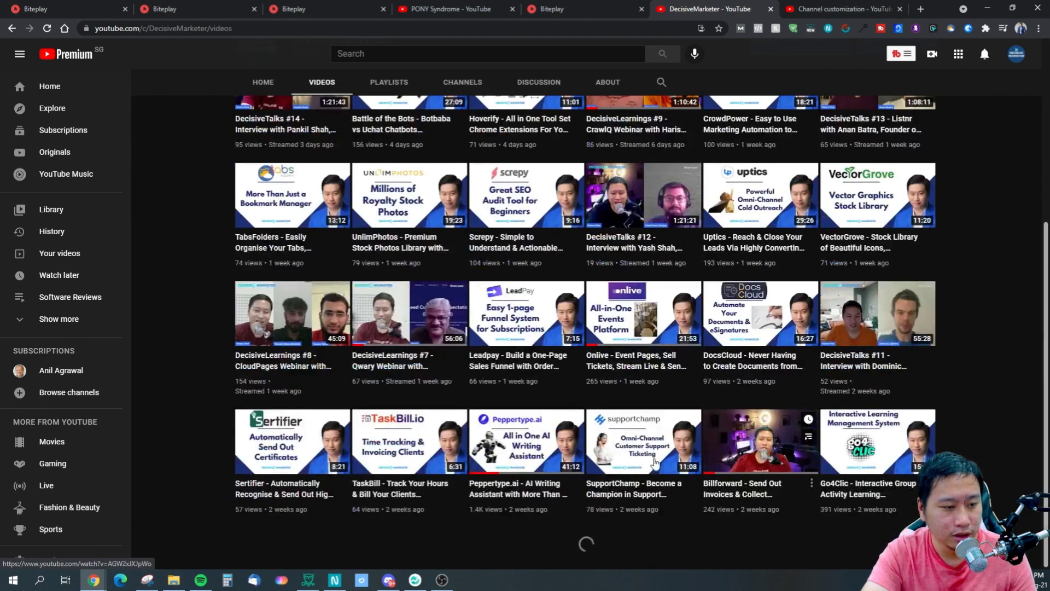
pyautogui.scroll(-3, 619, 442)
pyautogui.rightClick(513, 257)
pyautogui.press('Escape')
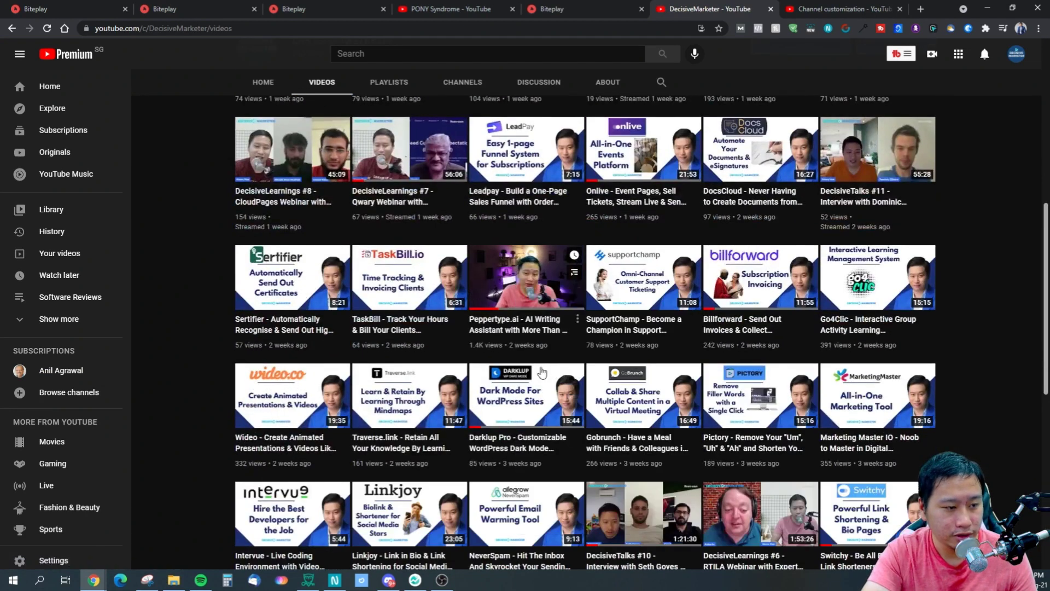
pyautogui.click(433, 10)
pyautogui.click(306, 9)
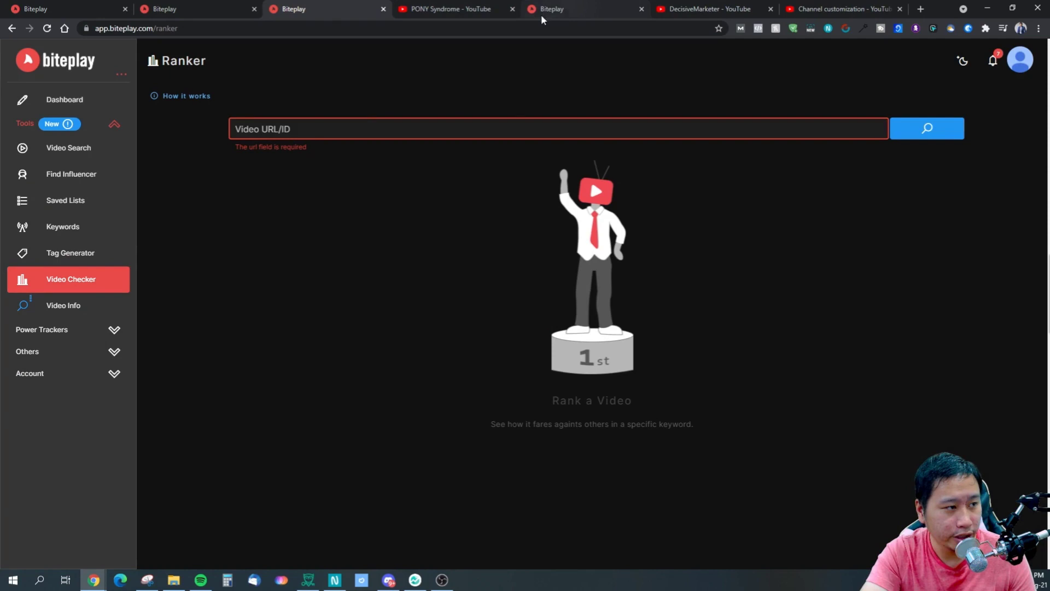
pyautogui.write('https://www.youtube.com/watch?v=ire3GQdwQUQ&t=640s')
pyautogui.click(932, 135)
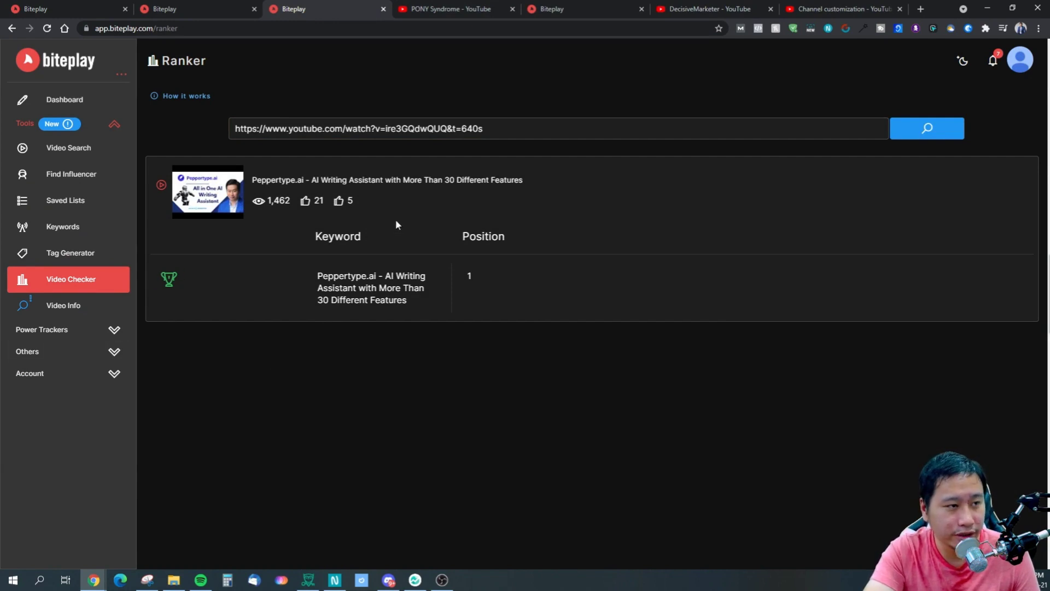
# Step: Switch to the PONY Syndrome channel on YouTube and copy the link of its makeup haul vlog episode 05 from the uploads
pyautogui.click(440, 9)
pyautogui.scroll(-3, 383, 367)
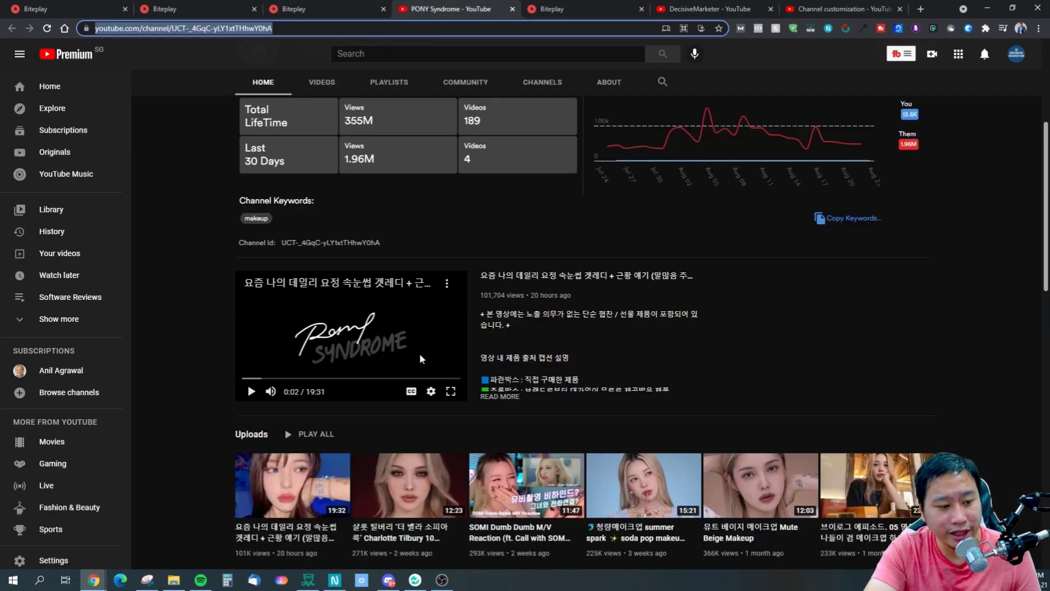
pyautogui.scroll(4, 231, 329)
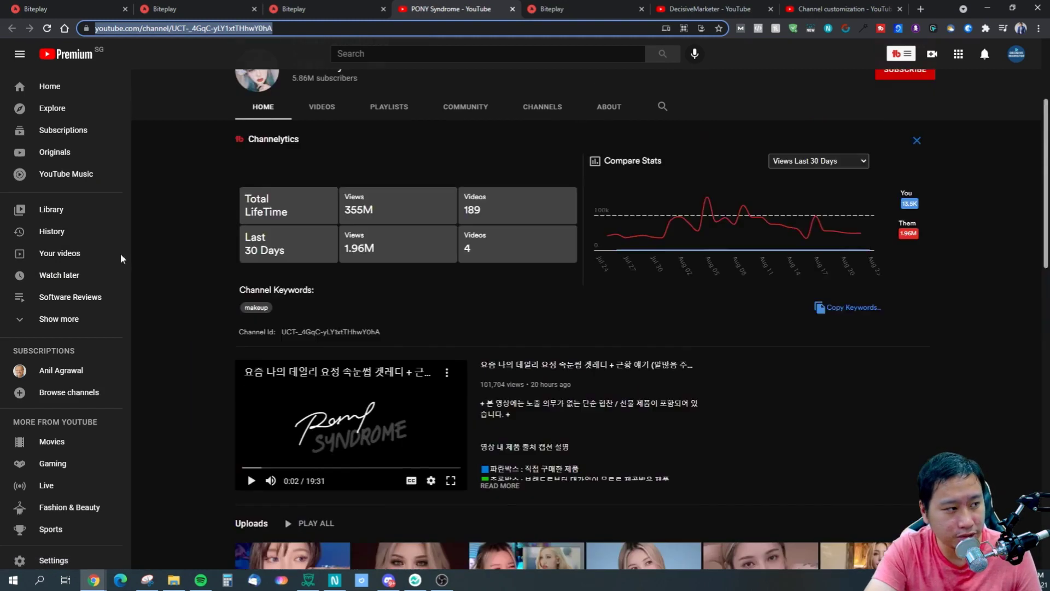
pyautogui.scroll(-5, 469, 434)
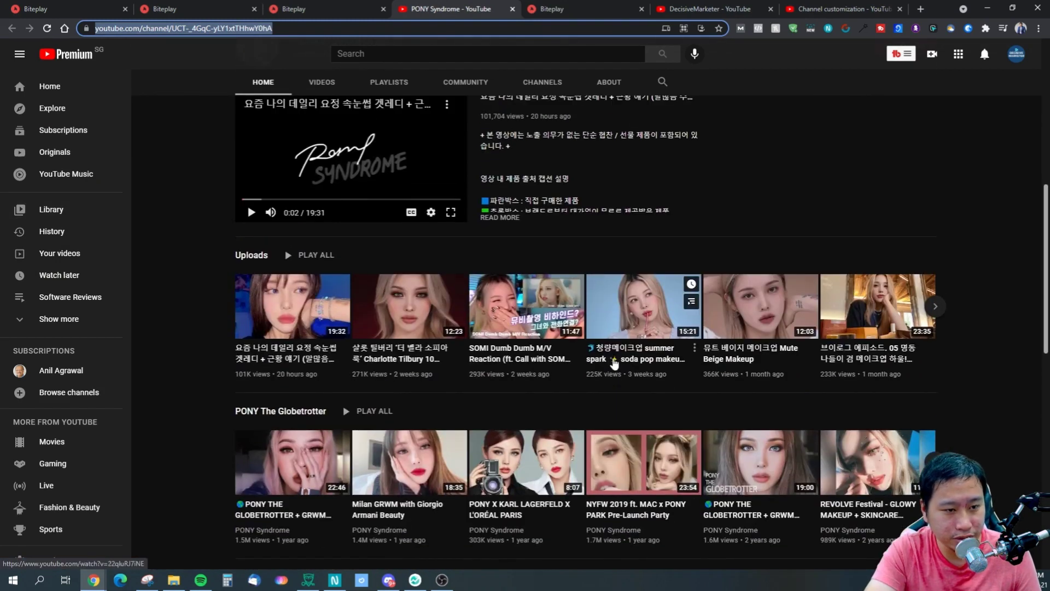
pyautogui.rightClick(863, 306)
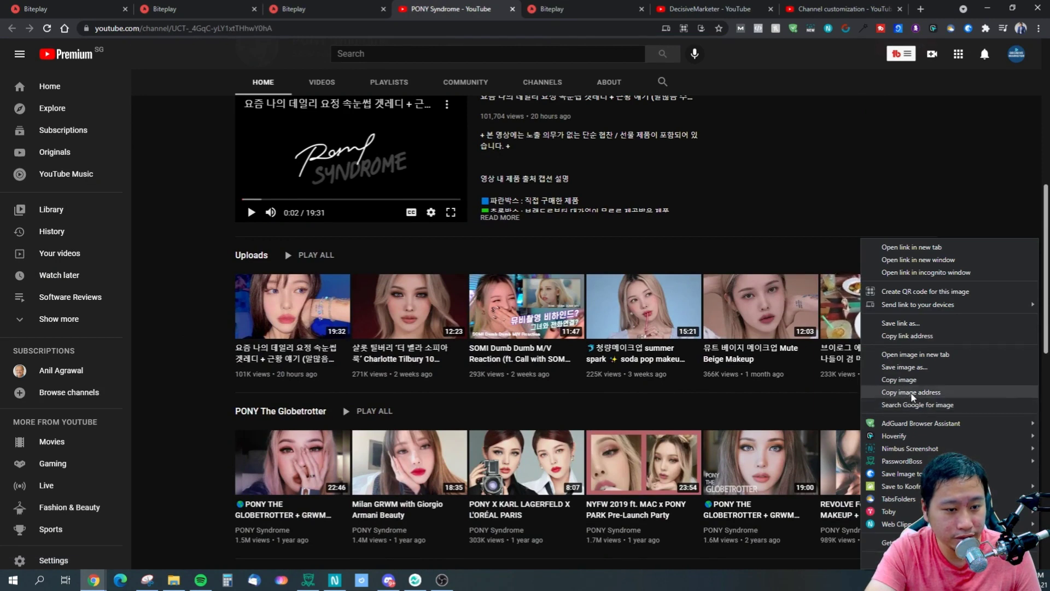
pyautogui.click(918, 337)
# Step: Check the ranking of the copied PONY Syndrome vlog link in Biteplay's Video Checker and examine its keyword positions
pyautogui.click(323, 8)
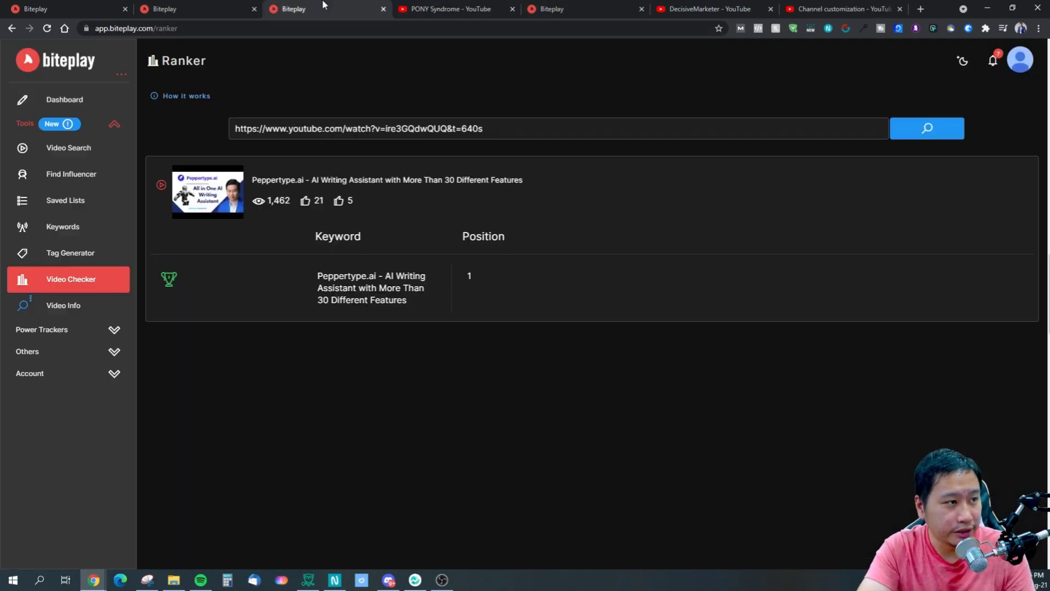
pyautogui.click(568, 131)
pyautogui.hotkey('ctrl', 'a')
pyautogui.write('https://www.youtube.com/watch?v=-lIieNOLaUU')
pyautogui.click(954, 138)
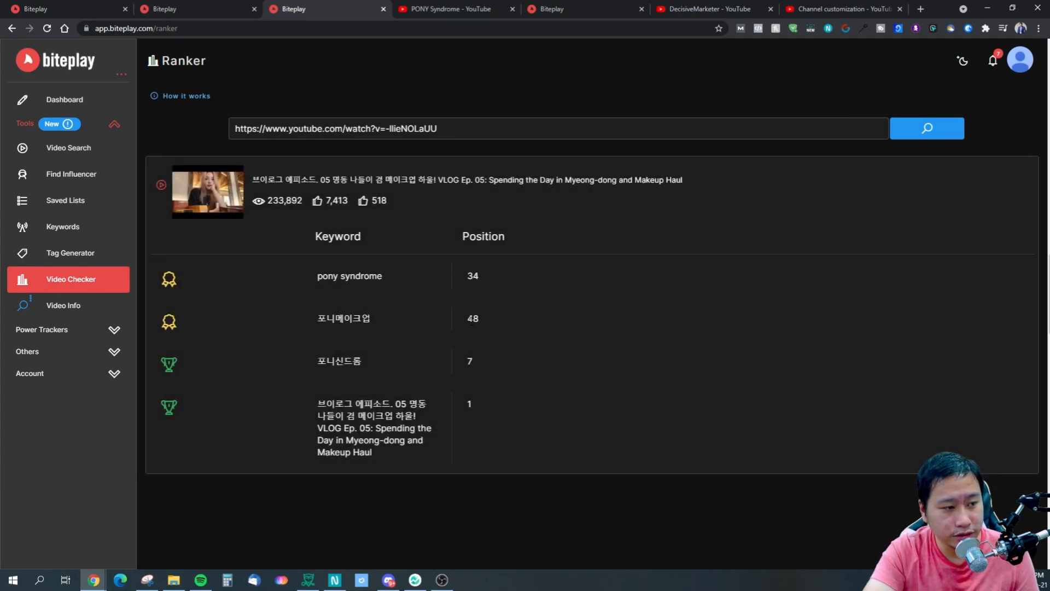
pyautogui.moveTo(323, 277); pyautogui.dragTo(374, 429)
pyautogui.click(374, 442)
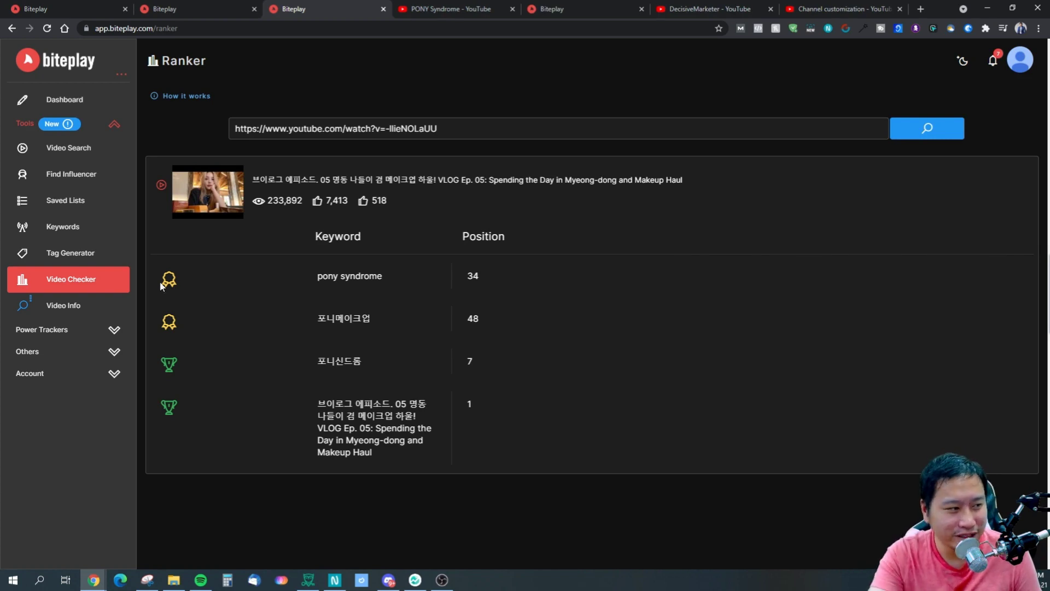
# Step: Look up the same PONY Syndrome vlog link in the Video Info tool
pyautogui.click(61, 315)
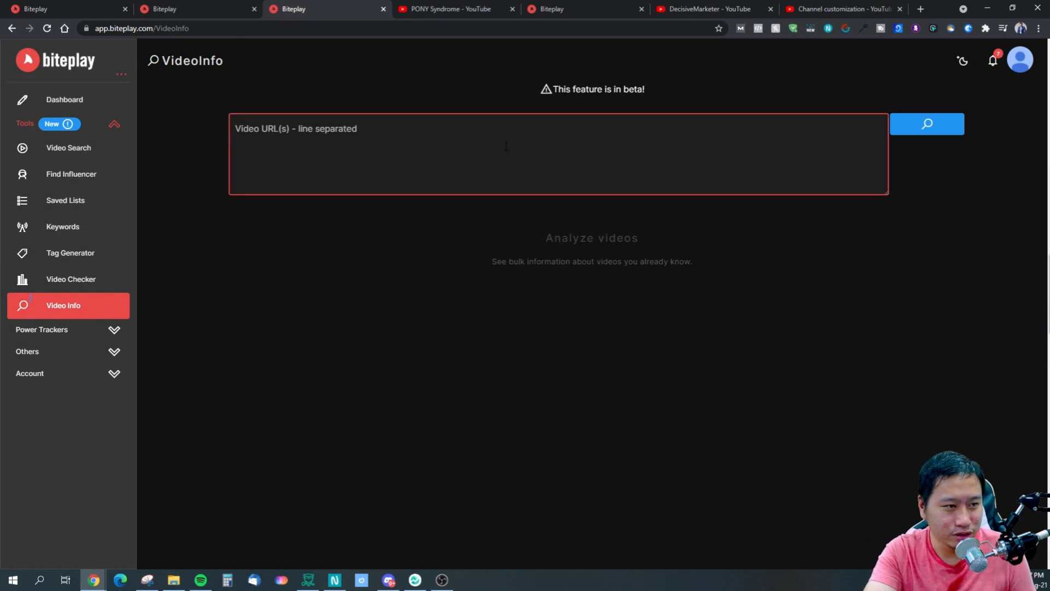
pyautogui.write('https://www.youtube.com/watch?v=-llieNOLaUU')
pyautogui.click(937, 133)
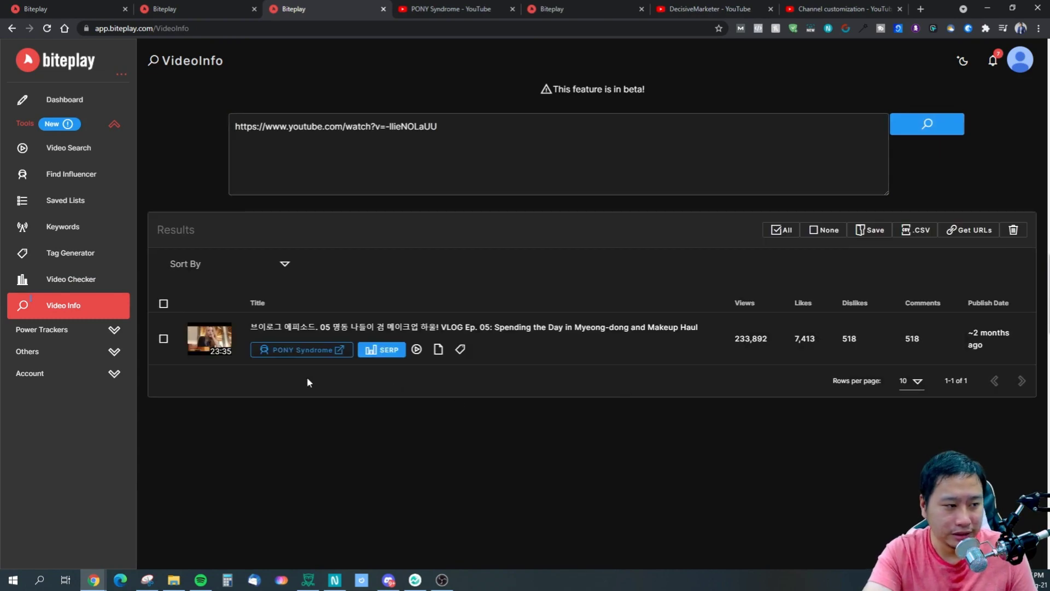
# Step: View the vlog's description and tags from its Video Info result, closing each one after reading
pyautogui.click(438, 350)
pyautogui.click(637, 179)
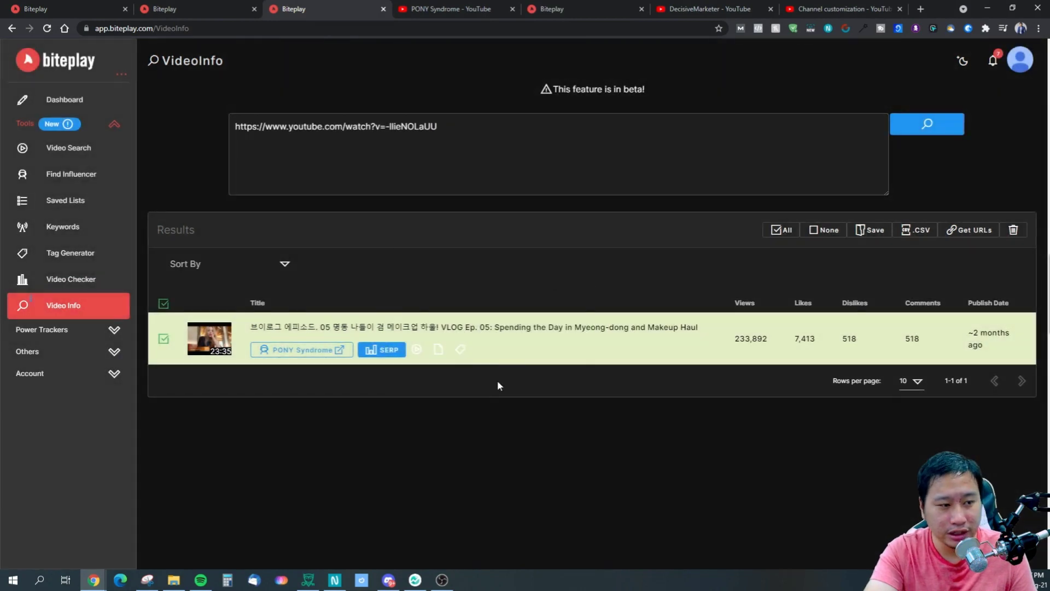
pyautogui.click(461, 349)
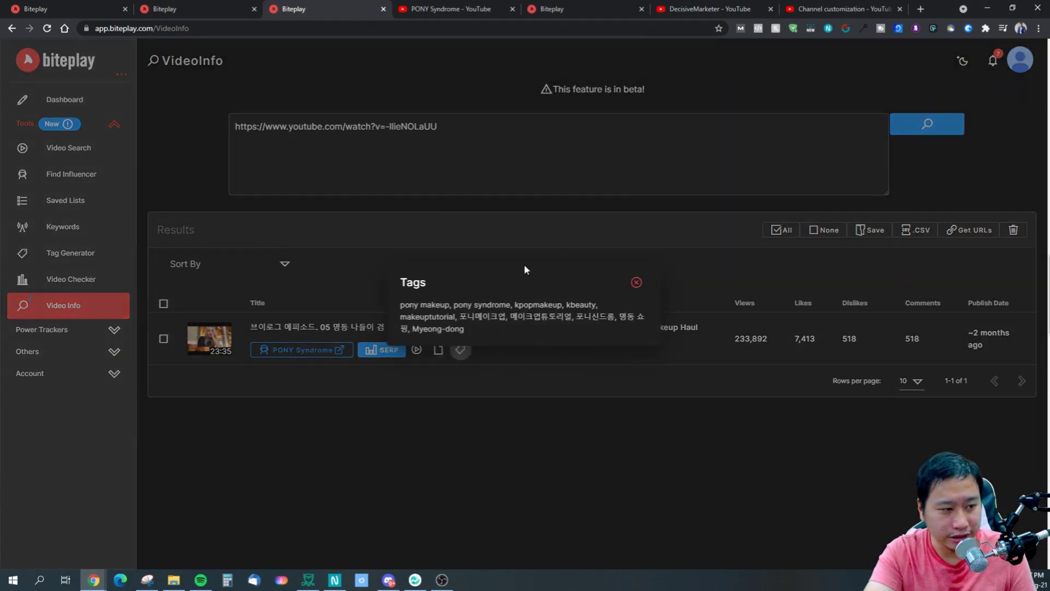
pyautogui.click(637, 283)
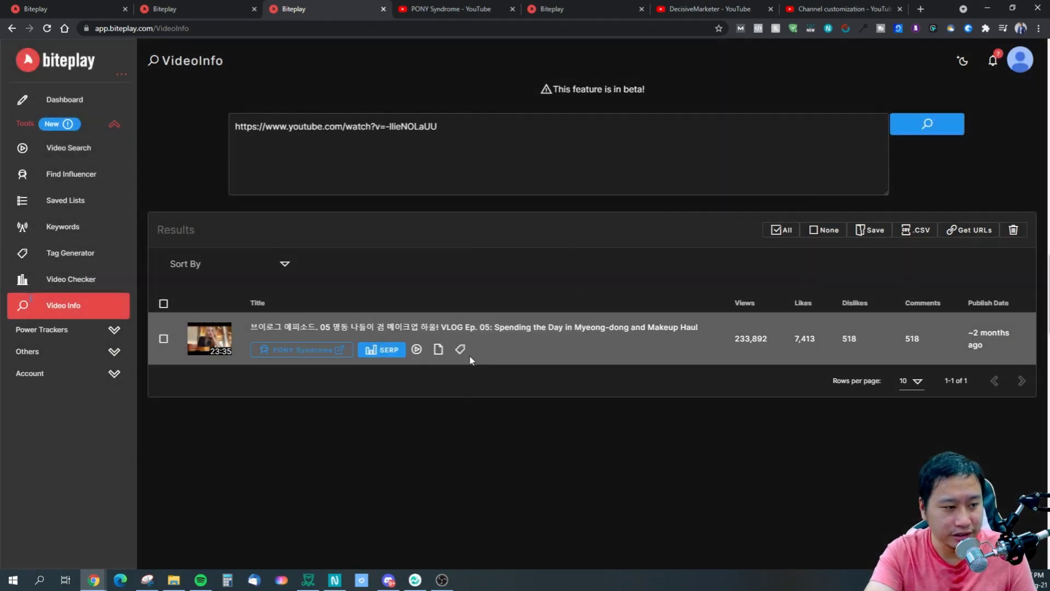
# Step: Open the SERP ranking page for the PONY Syndrome vlog from its Video Info result and close it again
pyautogui.click(382, 353)
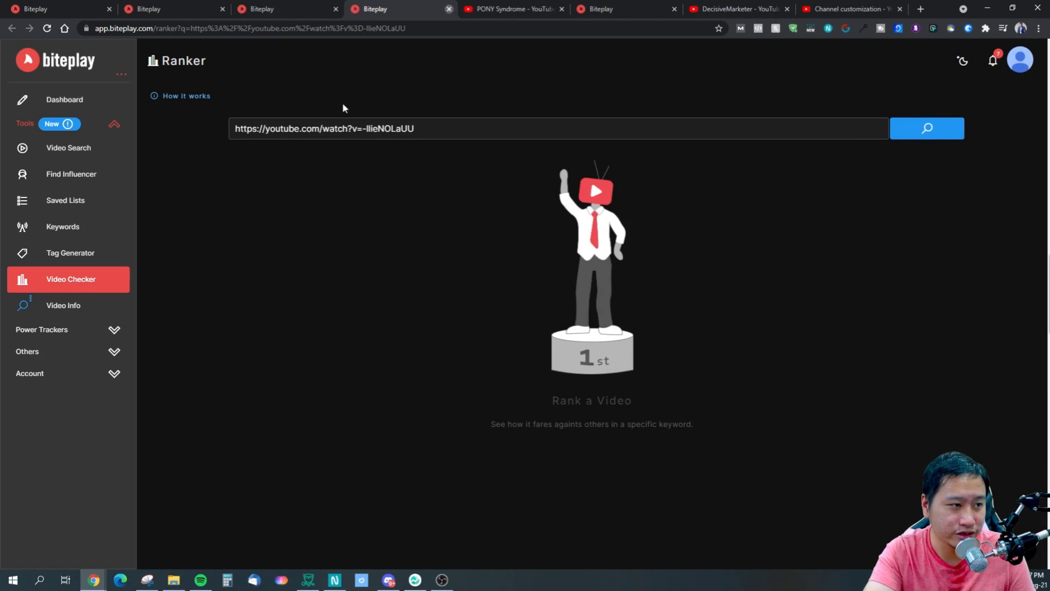
pyautogui.hotkey('ctrl', 'w')
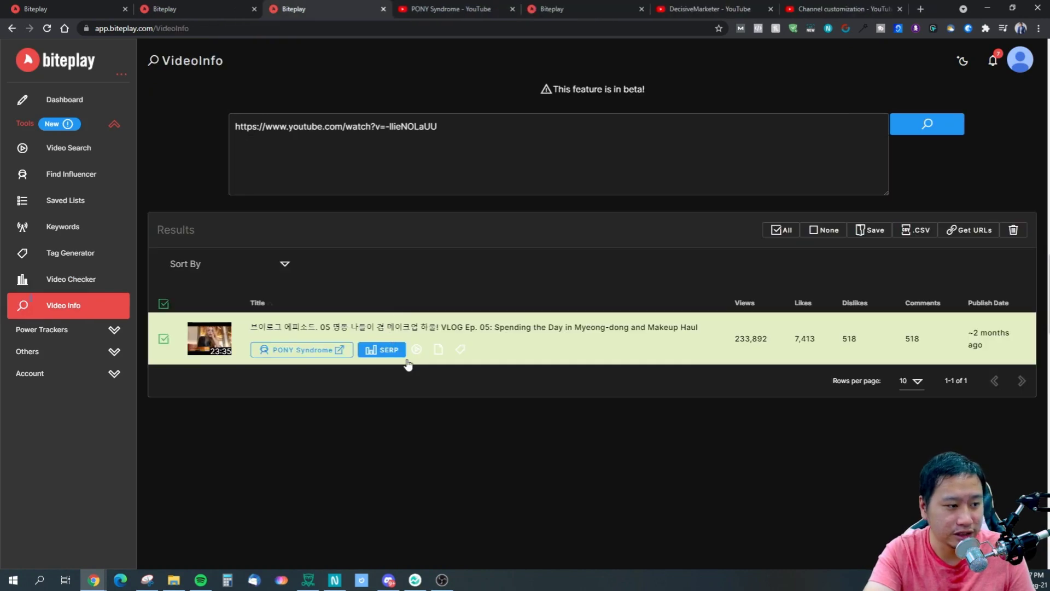
# Step: View the ecommerce seo topic tracker under Power Trackers and return to the Topic Tracker overview
pyautogui.click(80, 334)
pyautogui.click(80, 170)
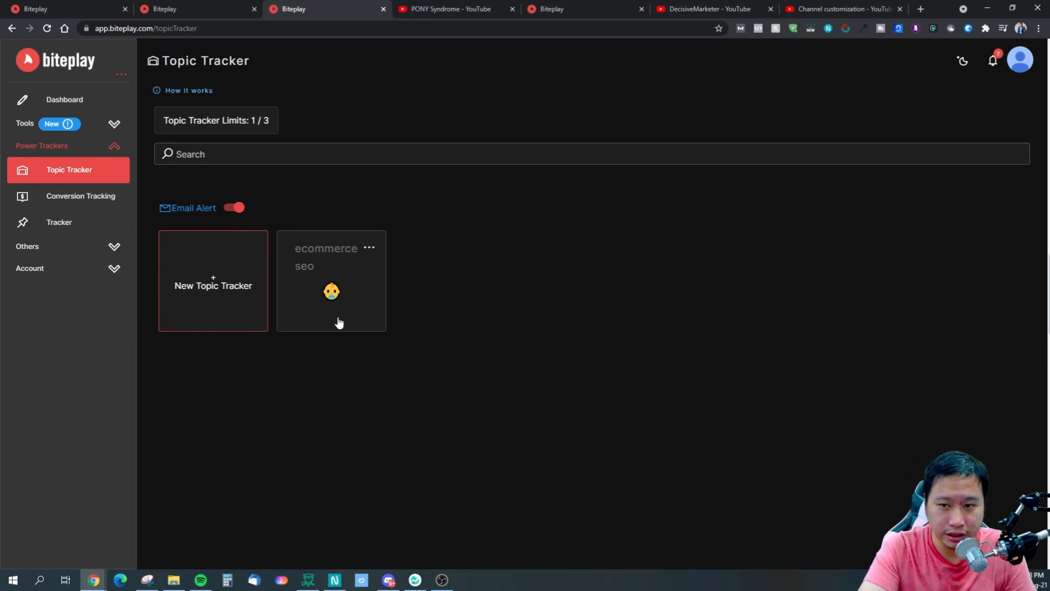
pyautogui.click(332, 293)
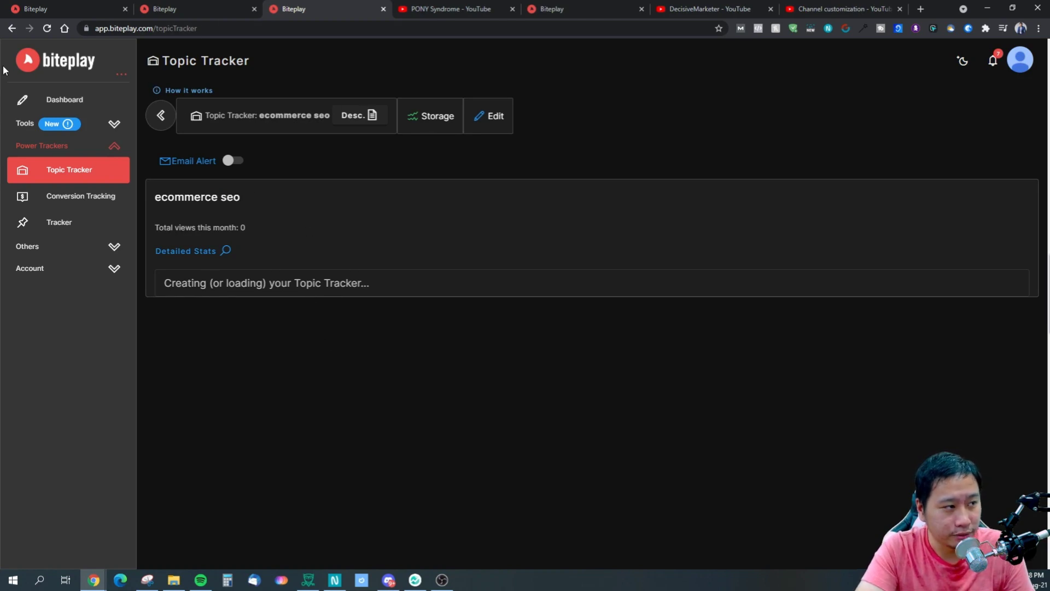
pyautogui.click(11, 27)
pyautogui.click(55, 334)
pyautogui.click(72, 174)
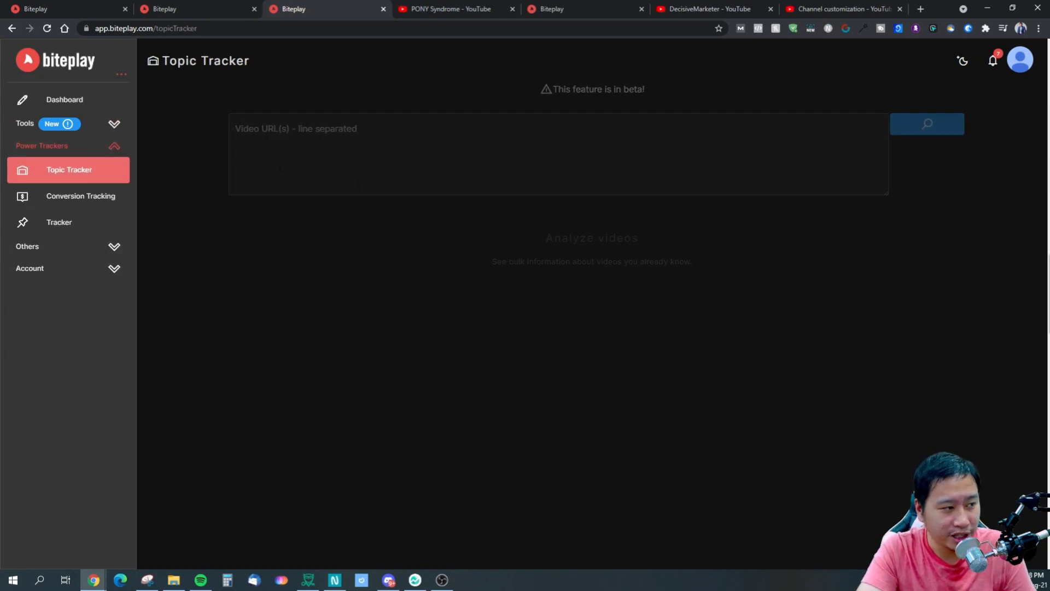
# Step: Search the topic trackers for "make up", and start a new topic tracker named Make Up with the description "makeup"
pyautogui.click(304, 154)
pyautogui.write('make up')
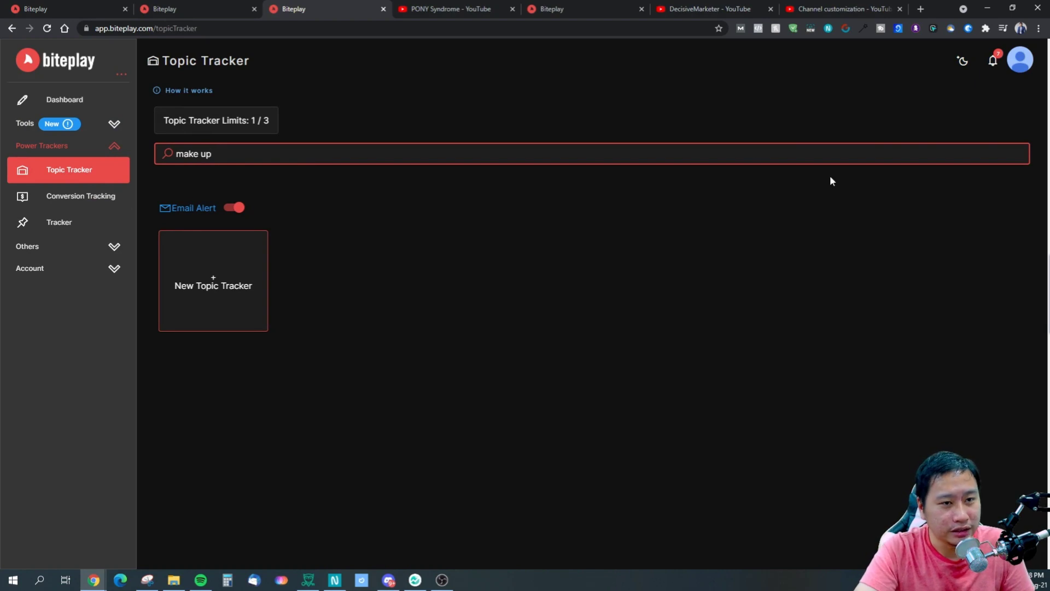
pyautogui.click(244, 295)
pyautogui.click(381, 243)
pyautogui.write('Make Up')
pyautogui.press('Tab')
pyautogui.write('makeup')
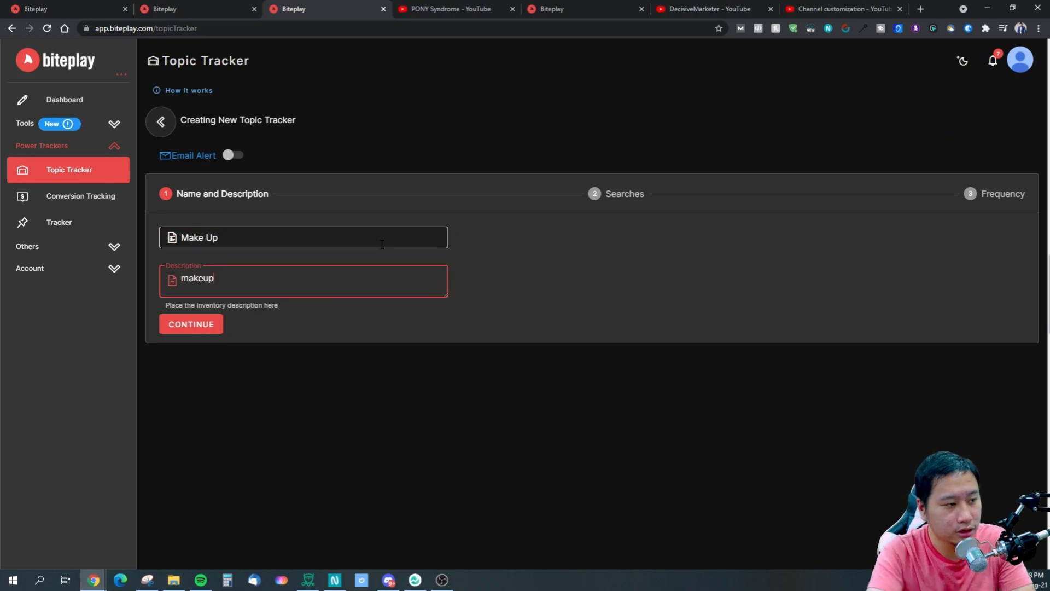
pyautogui.click(197, 325)
# Step: Add a keyword search for "make up" to the new topic tracker and finish creating it with a monthly frequency
pyautogui.click(198, 274)
pyautogui.click(383, 247)
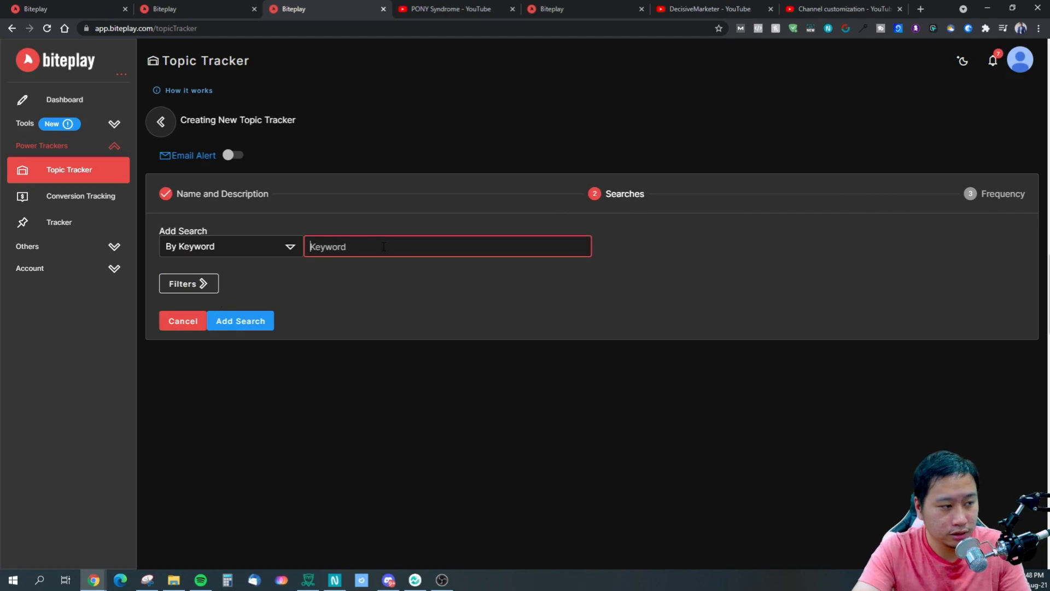
pyautogui.write('make up')
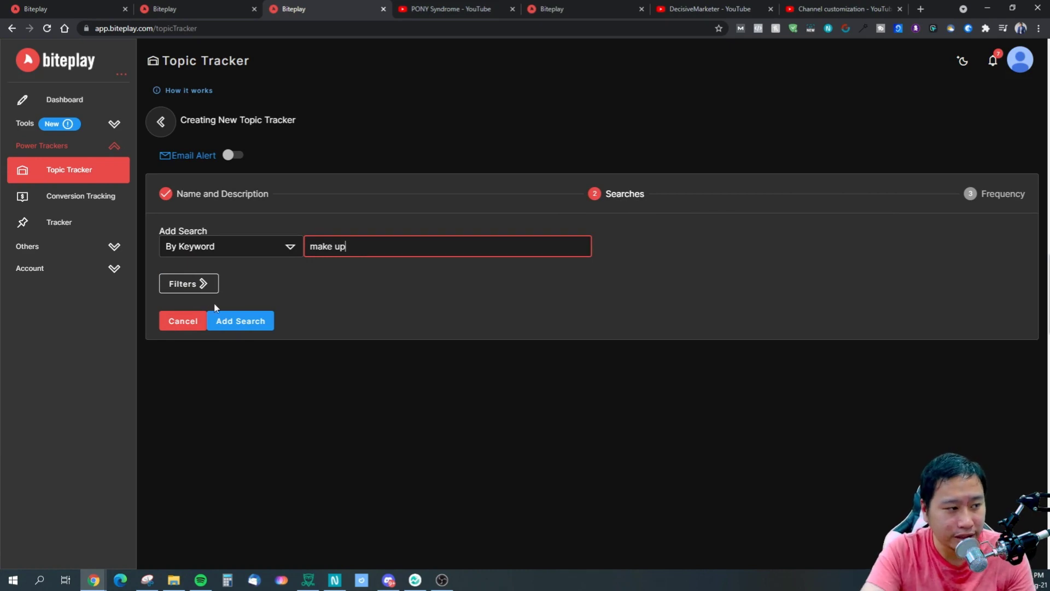
pyautogui.click(236, 323)
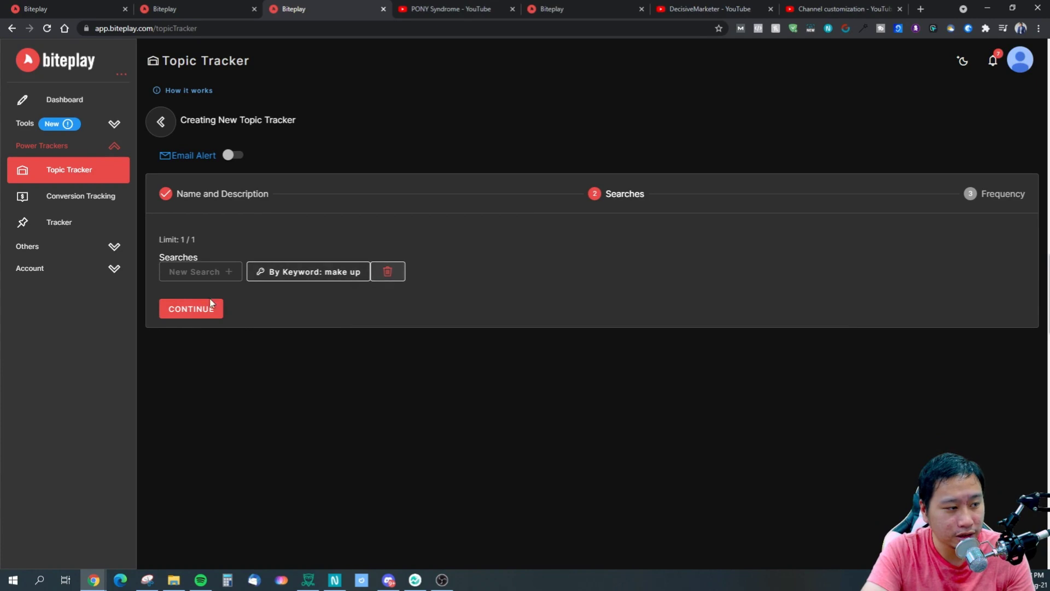
pyautogui.click(211, 307)
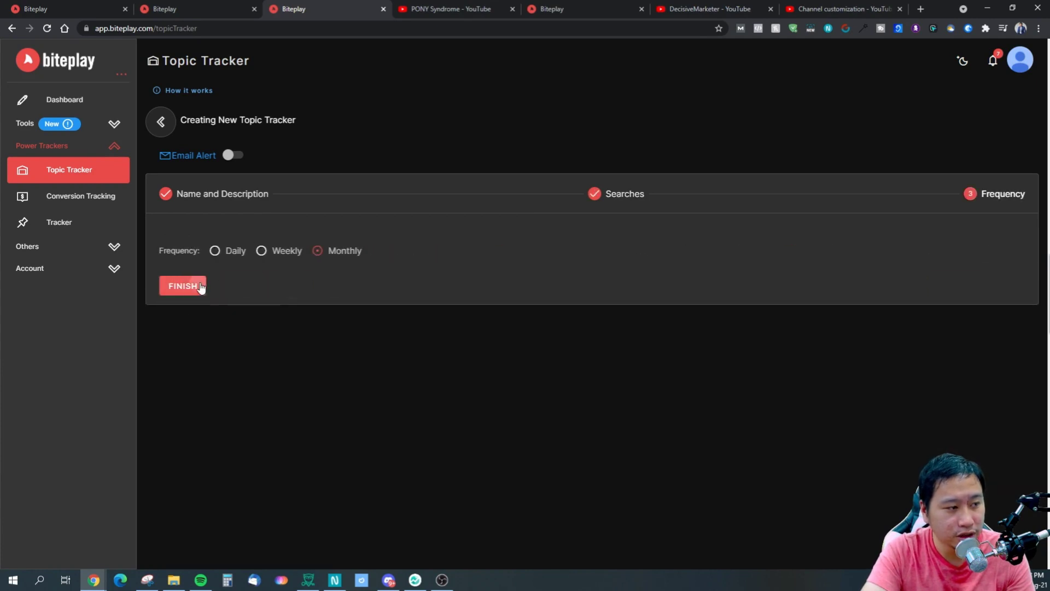
pyautogui.click(198, 286)
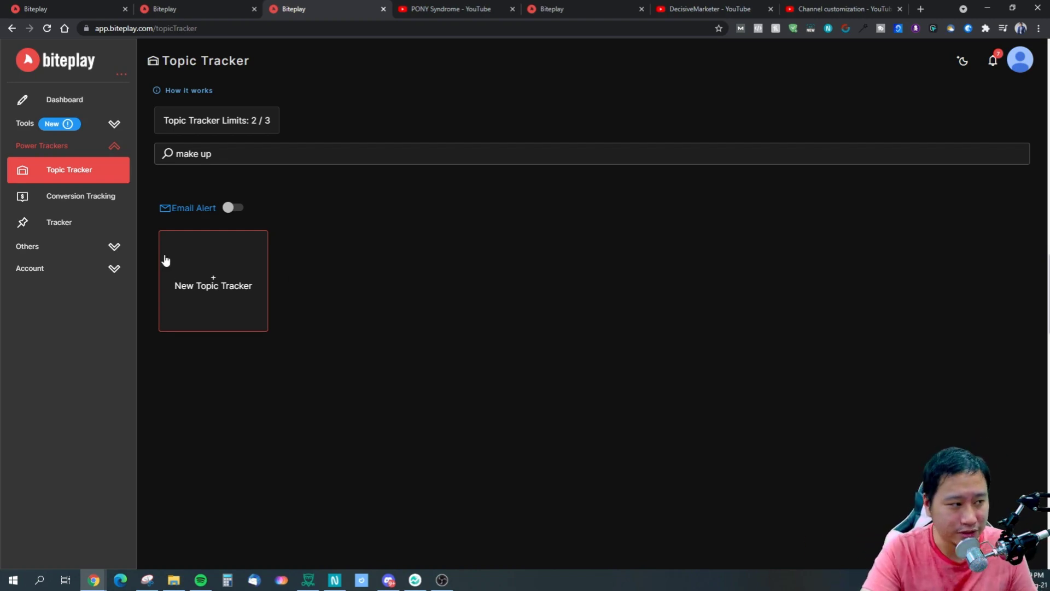
# Step: Create a conversion tracker named "test" with the description "test" and a revenue of 59 USD
pyautogui.click(91, 197)
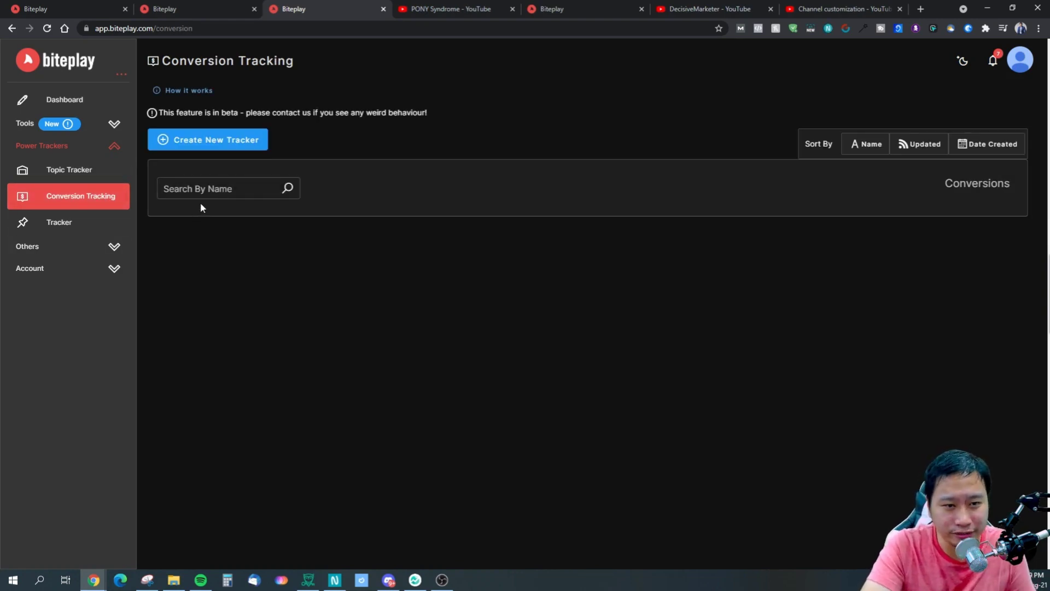
pyautogui.click(225, 141)
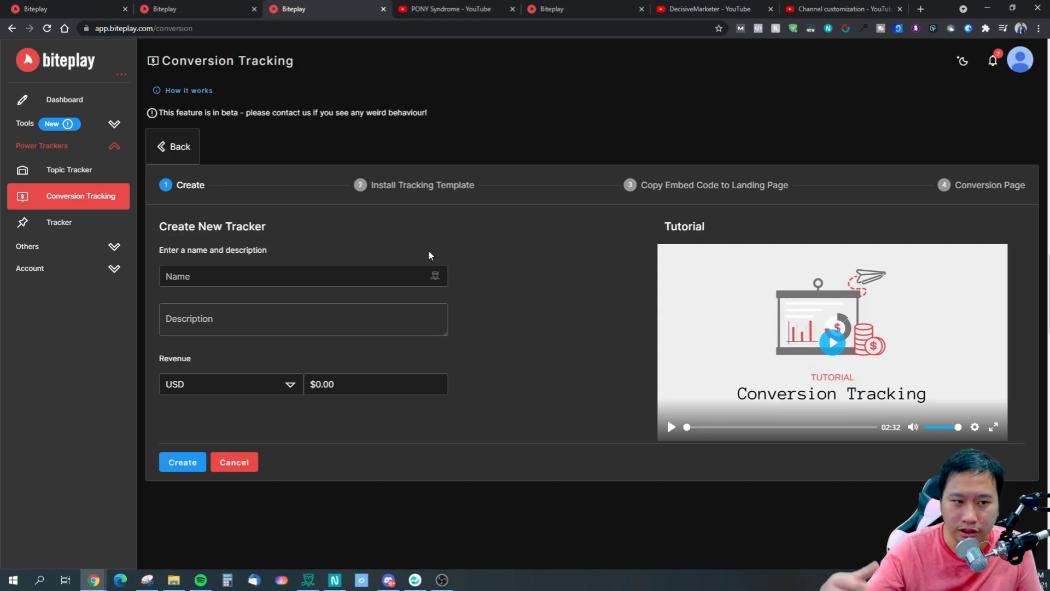
pyautogui.click(329, 269)
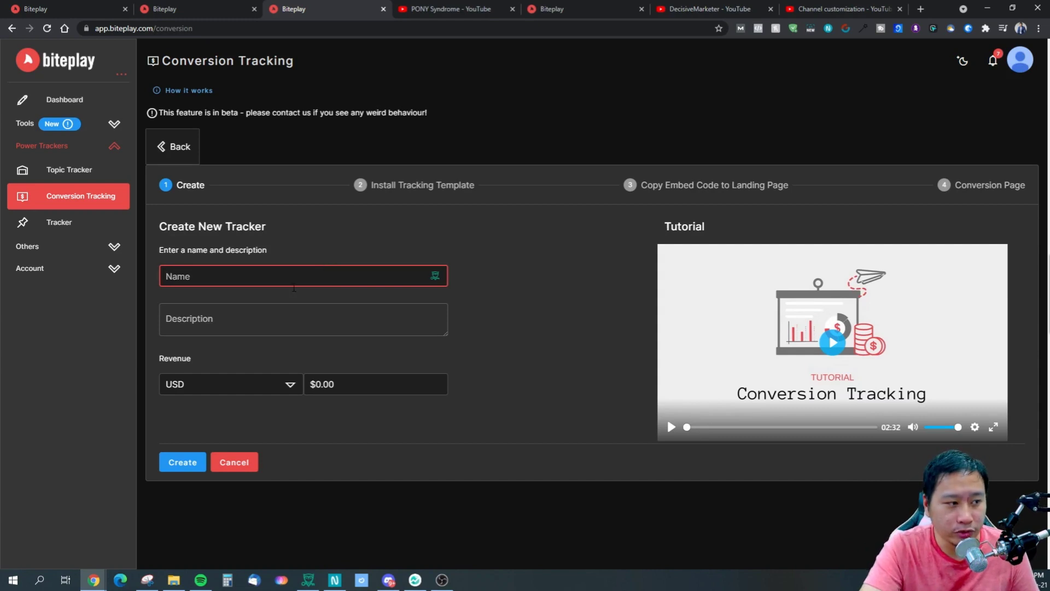
pyautogui.write('test')
pyautogui.press('Tab')
pyautogui.write('test')
pyautogui.click(211, 403)
pyautogui.click(364, 383)
pyautogui.hotkey('ctrl', 'a')
pyautogui.write('59')
pyautogui.click(280, 451)
pyautogui.click(189, 464)
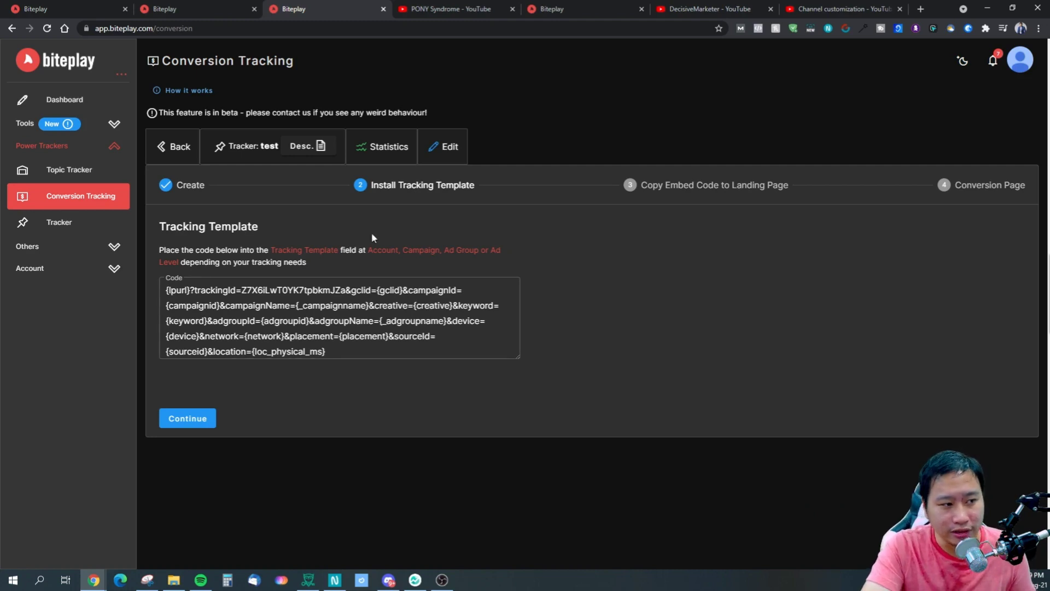
# Step: Examine the test tracker's tracking template code and the instructions on where to place it
pyautogui.moveTo(332, 335); pyautogui.dragTo(212, 290)
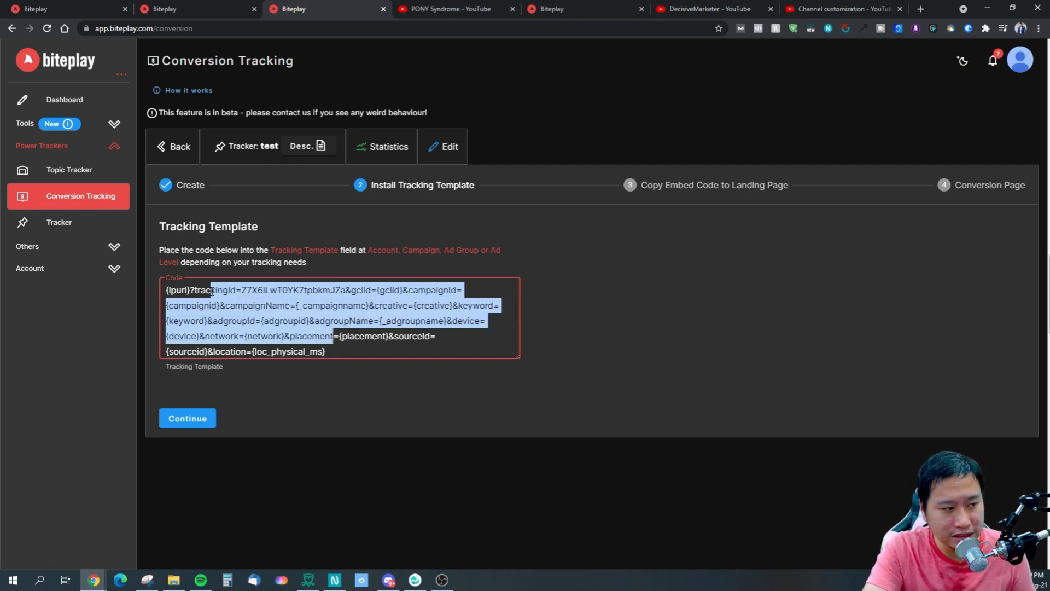
pyautogui.click(227, 309)
pyautogui.hotkey('ctrl', 'a')
pyautogui.click(261, 328)
pyautogui.hotkey('ctrl', 'a')
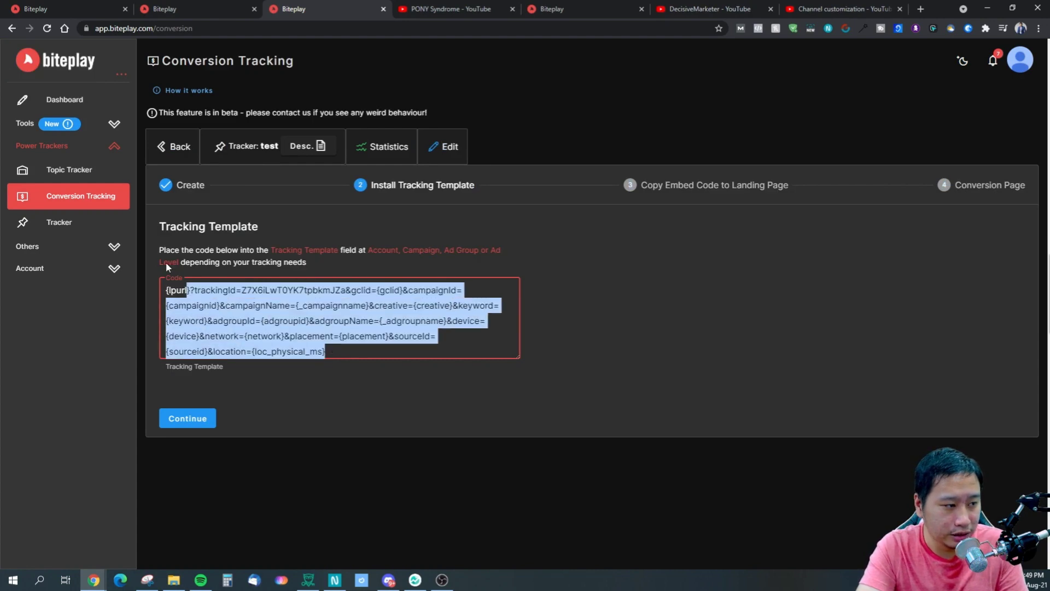
pyautogui.click(373, 405)
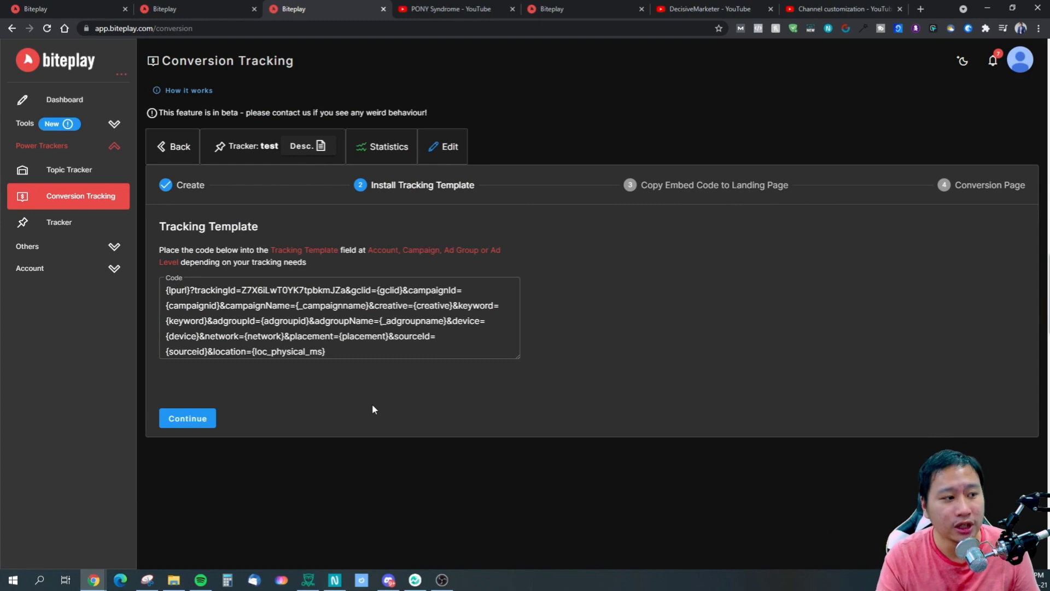
pyautogui.moveTo(275, 248); pyautogui.dragTo(309, 250)
pyautogui.click(329, 260)
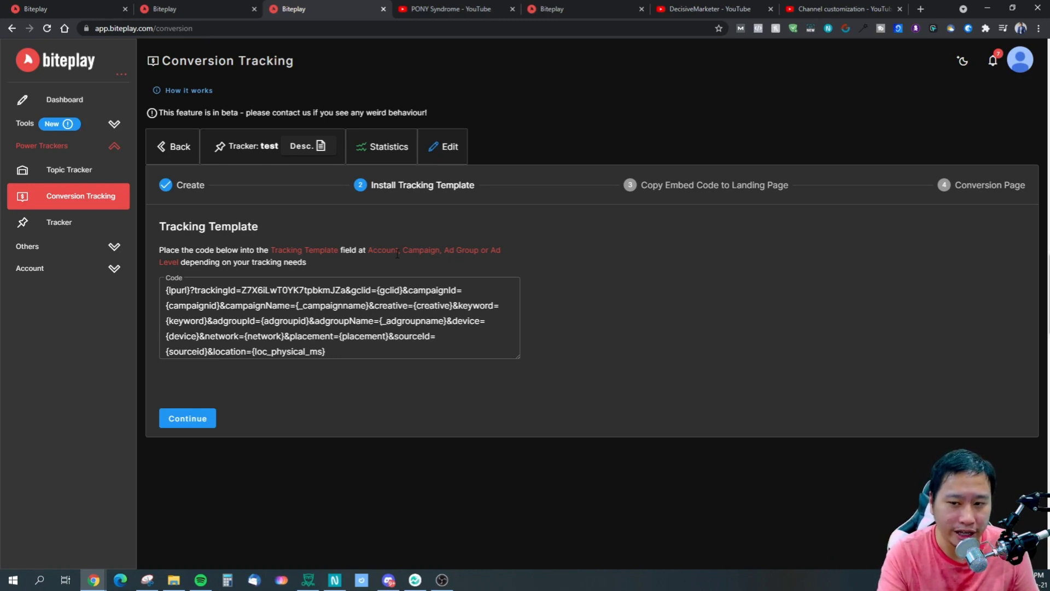
pyautogui.moveTo(339, 292); pyautogui.dragTo(382, 321)
pyautogui.click(385, 320)
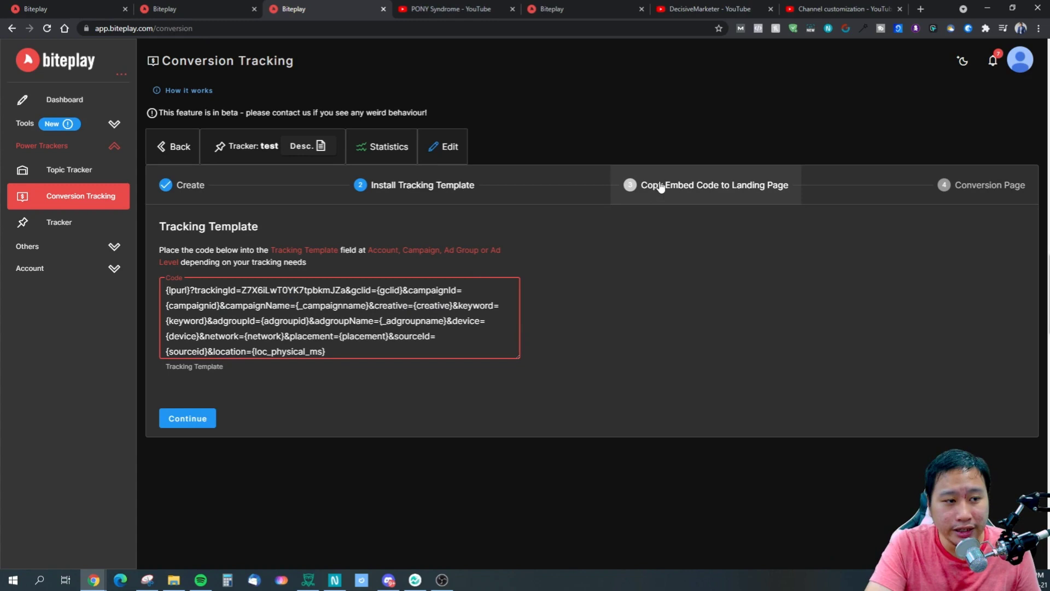
# Step: Proceed to the landing page embed code of the test tracker and highlight its script lines for review
pyautogui.click(169, 426)
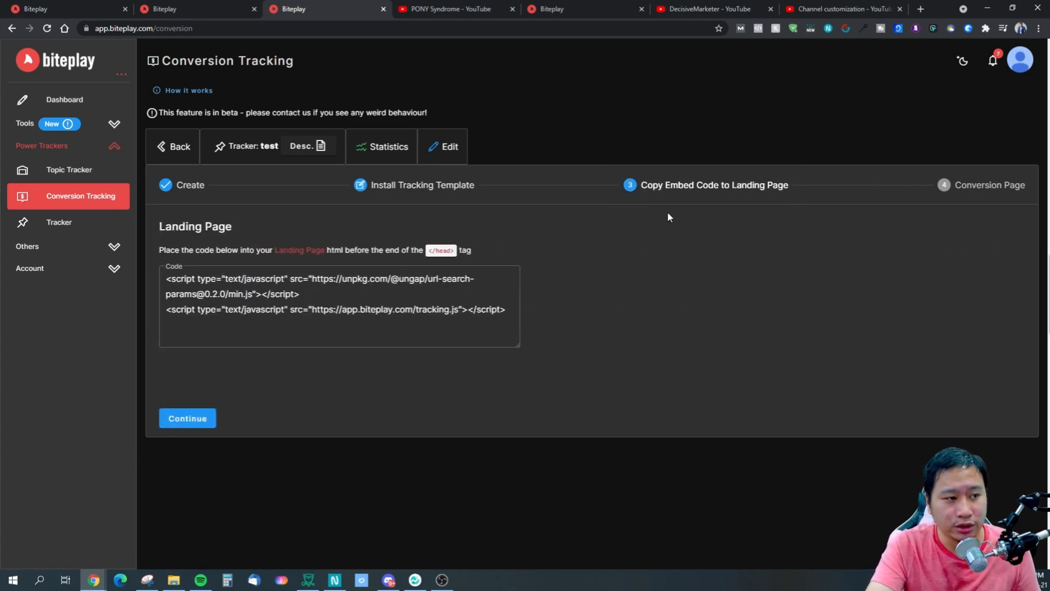
pyautogui.moveTo(506, 310); pyautogui.dragTo(165, 264)
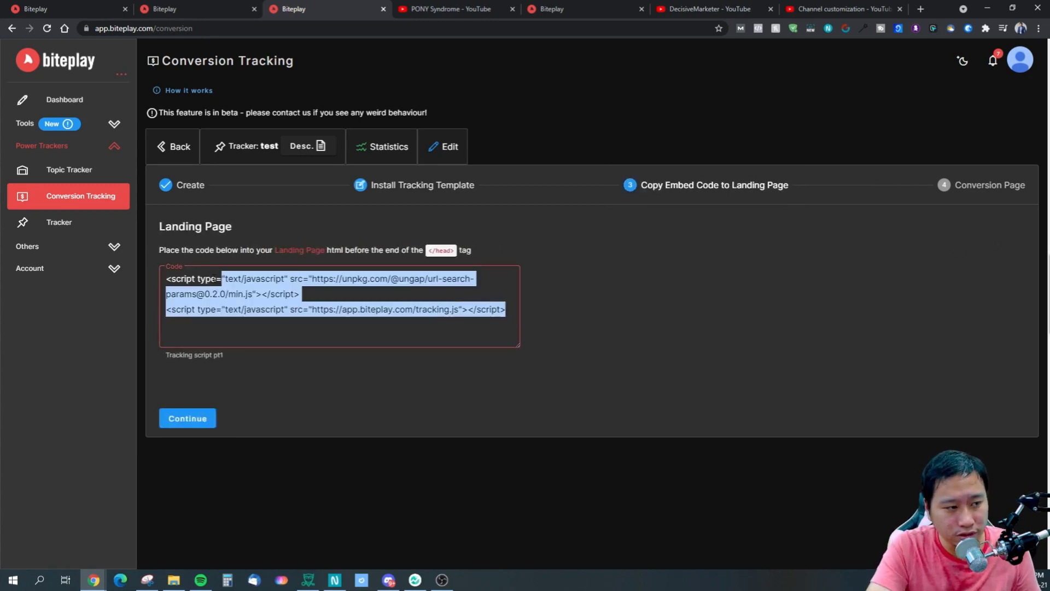
pyautogui.click(462, 288)
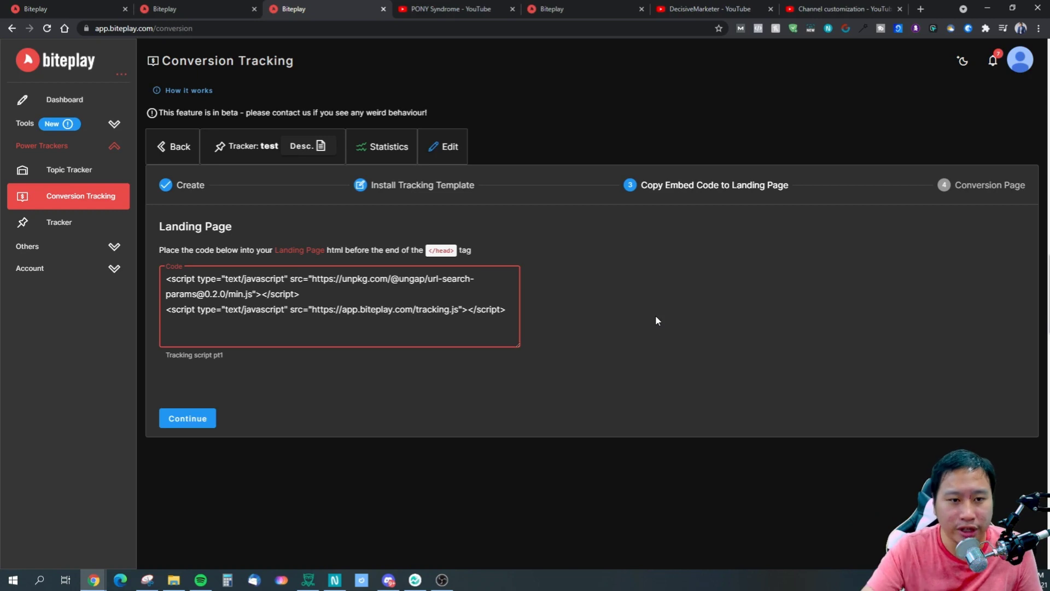
# Step: Compare the test tracker's conversion page code with its landing page code, and highlight the conversion script
pyautogui.click(985, 185)
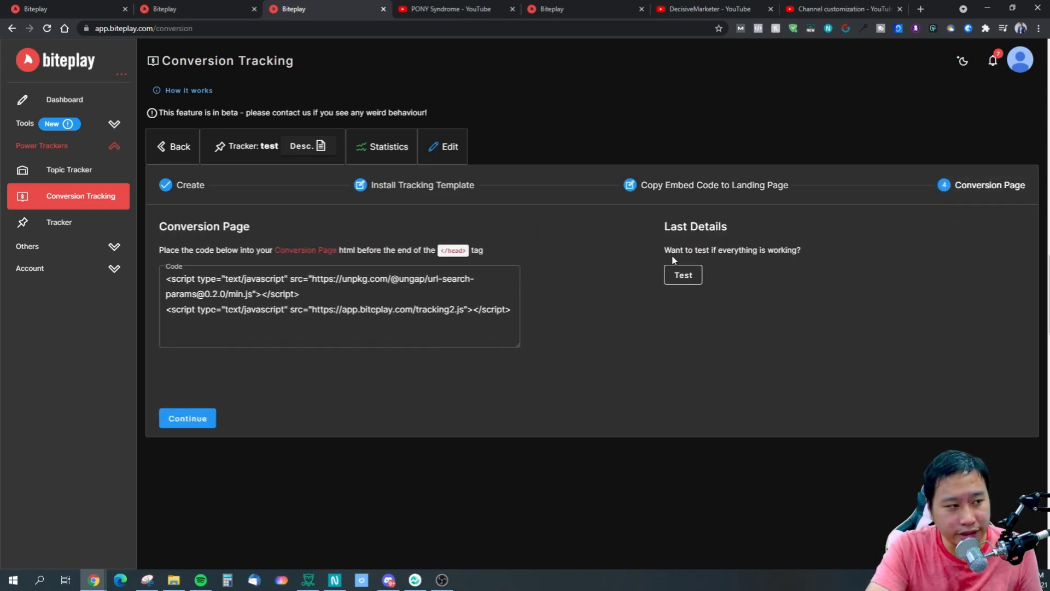
pyautogui.click(704, 188)
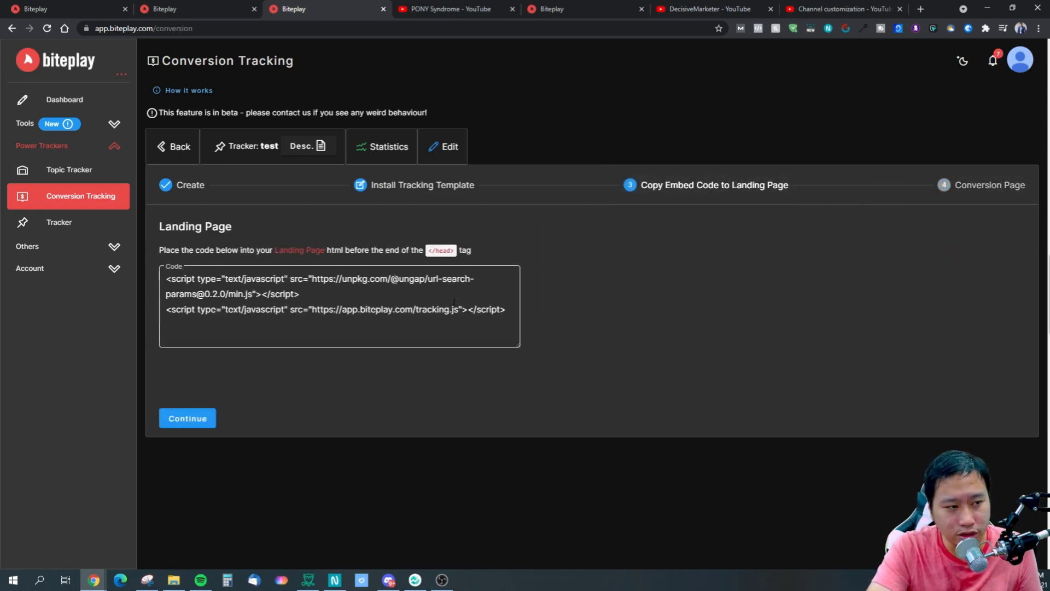
pyautogui.click(983, 186)
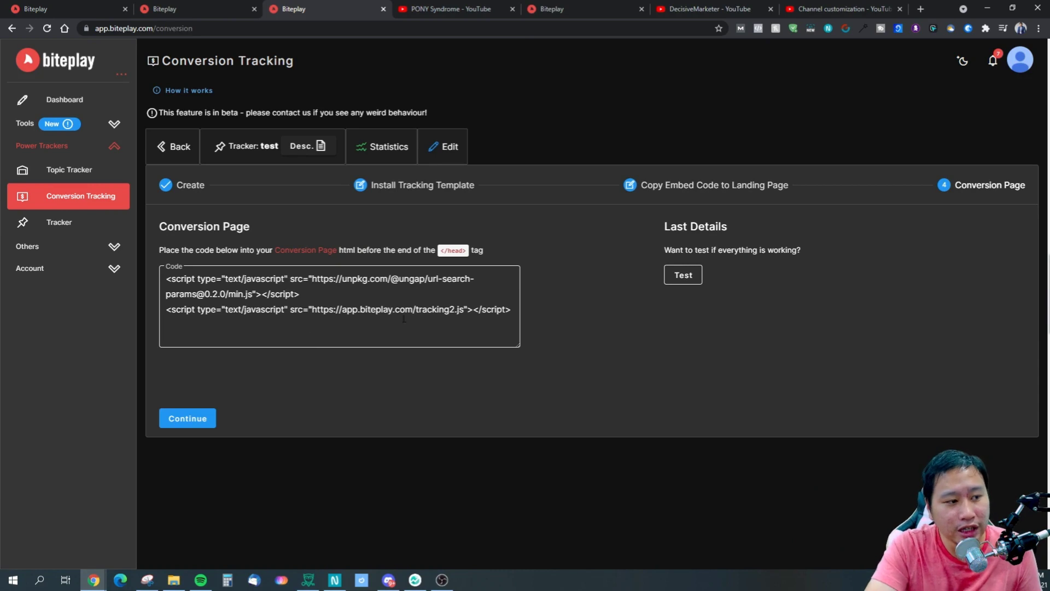
pyautogui.moveTo(505, 309); pyautogui.dragTo(246, 279)
pyautogui.click(234, 255)
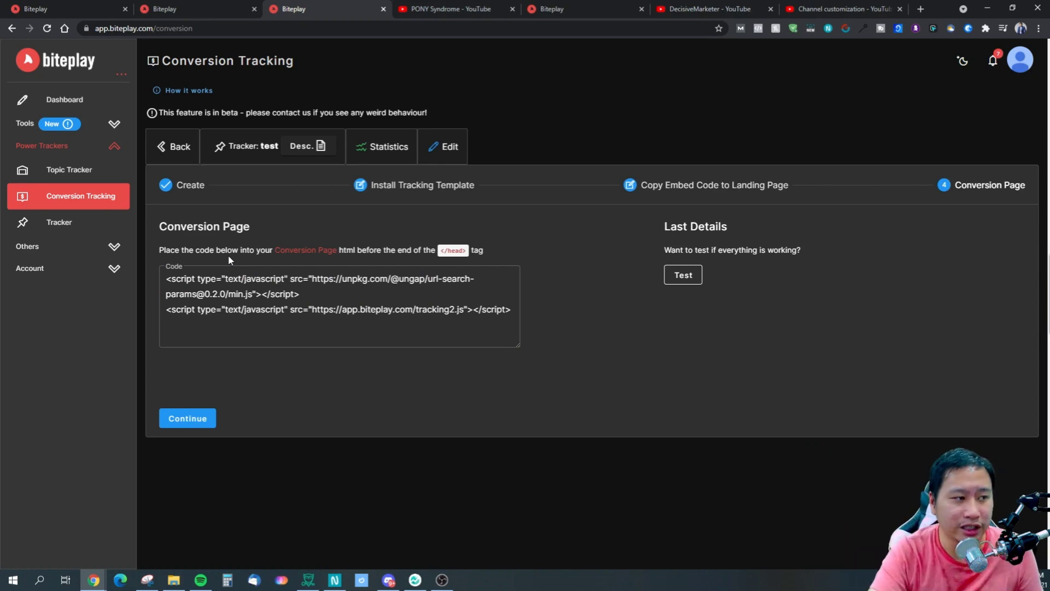
# Step: View the statistics page of the test conversion tracker, including the clicks chart and visit table
pyautogui.click(355, 158)
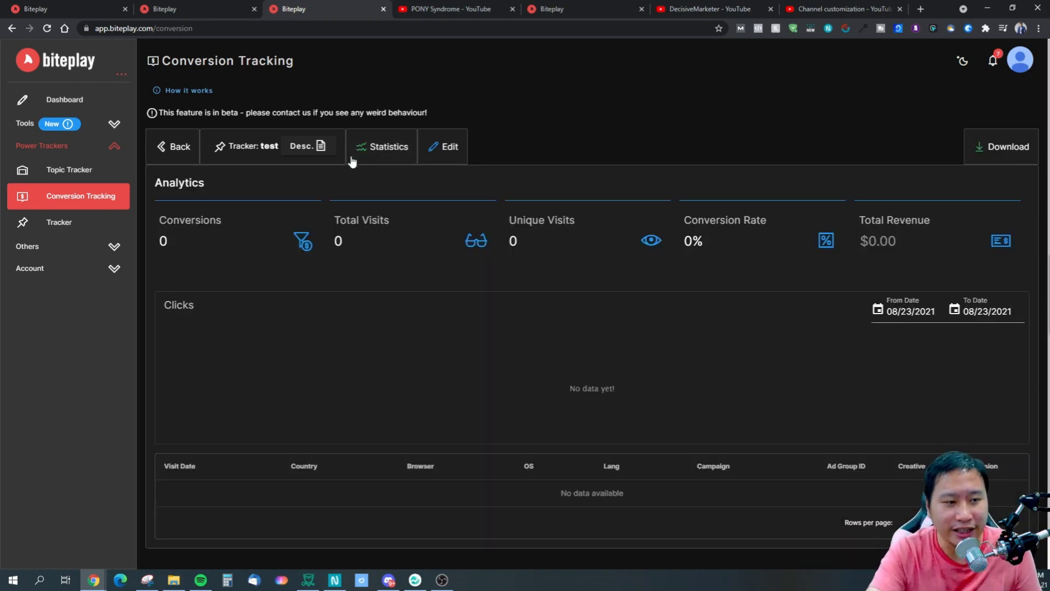
pyautogui.scroll(-1, 596, 415)
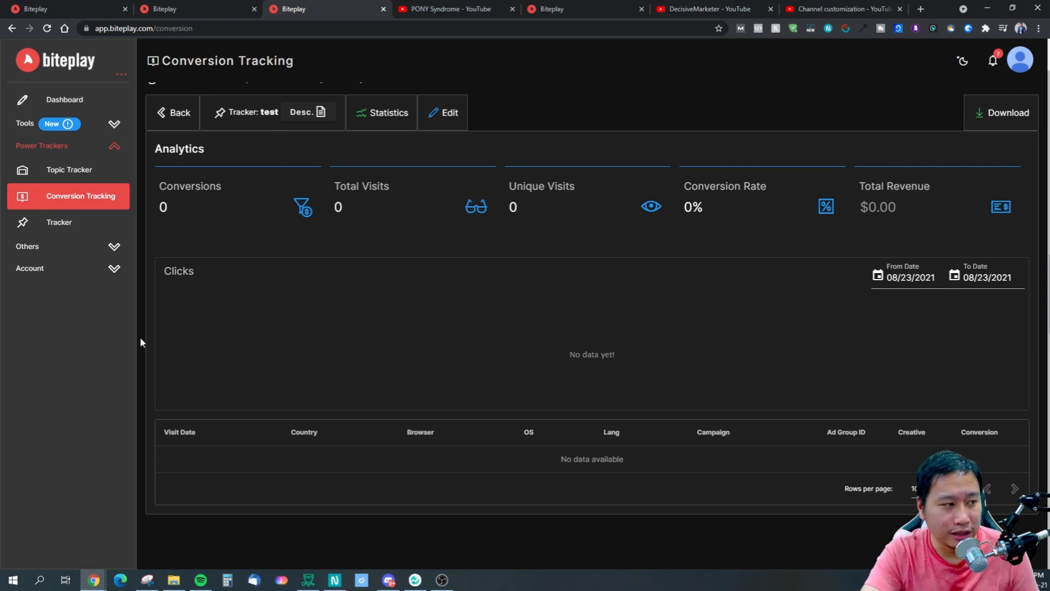
# Step: Open the tracked DecisiveMarketer channel from the Tracker tool and examine its recent metrics and views statistics
pyautogui.click(75, 223)
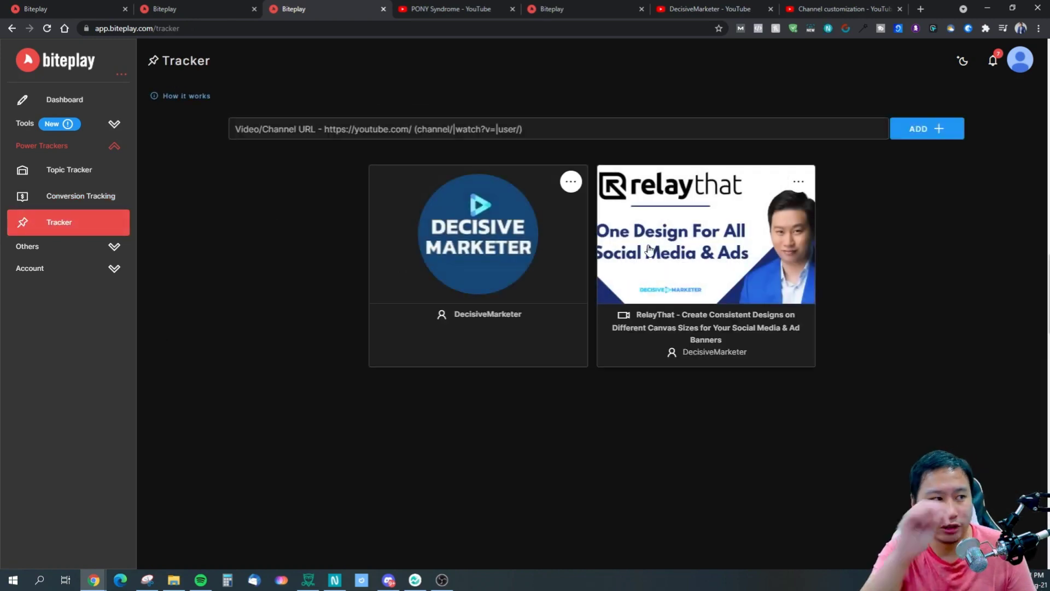
pyautogui.click(487, 274)
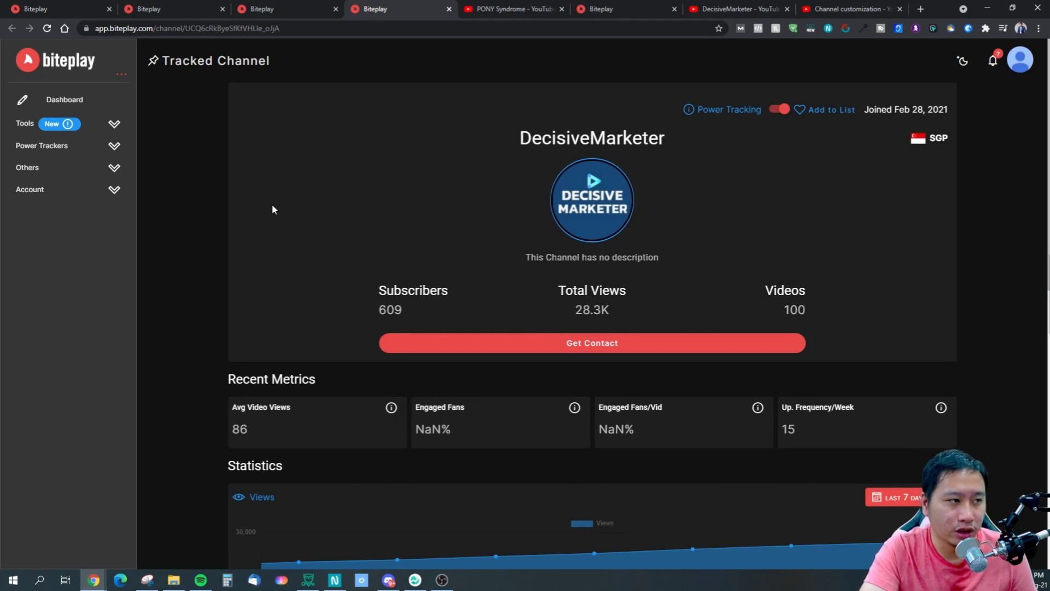
pyautogui.scroll(-3, 314, 232)
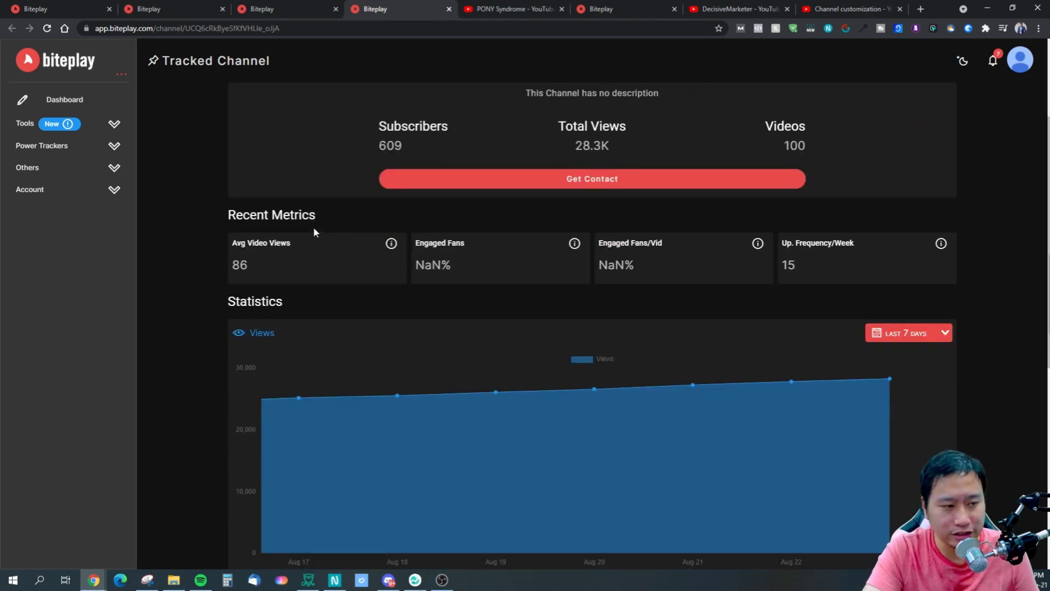
pyautogui.hotkey('ctrl', 'shift', 'Tab')
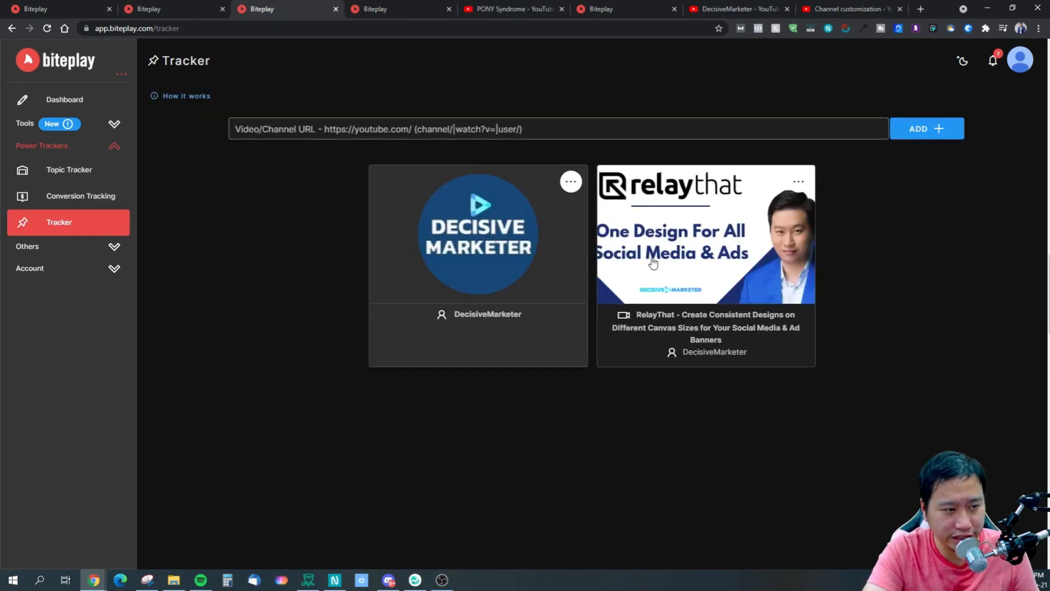
pyautogui.click(398, 6)
pyautogui.scroll(3, 465, 265)
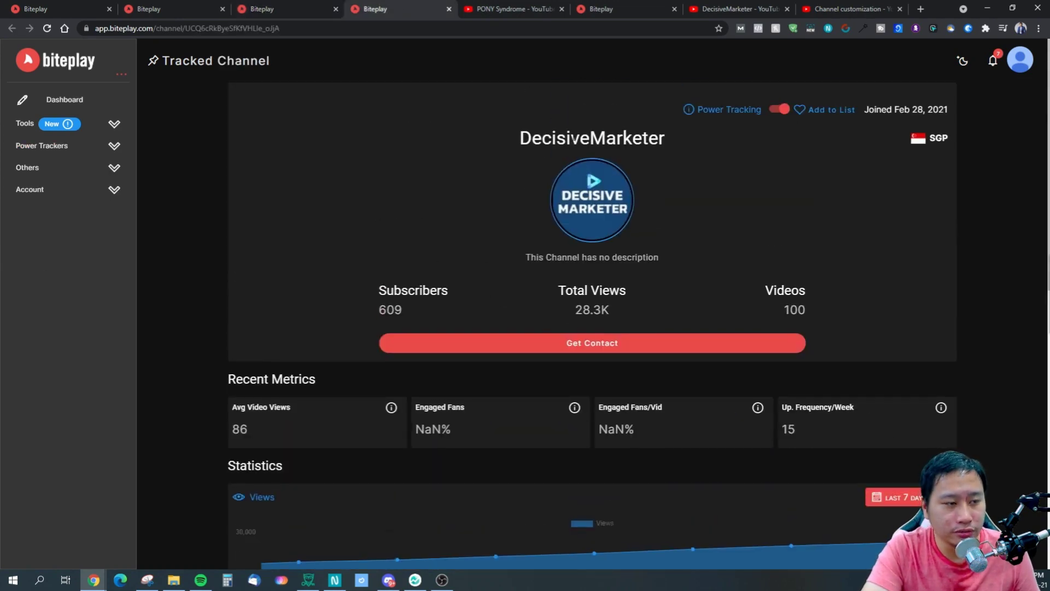
# Step: Review the DecisiveMarketer channel's name, subscribers, total views and video count, along with its Recent Metrics cards
pyautogui.moveTo(517, 137); pyautogui.dragTo(738, 176)
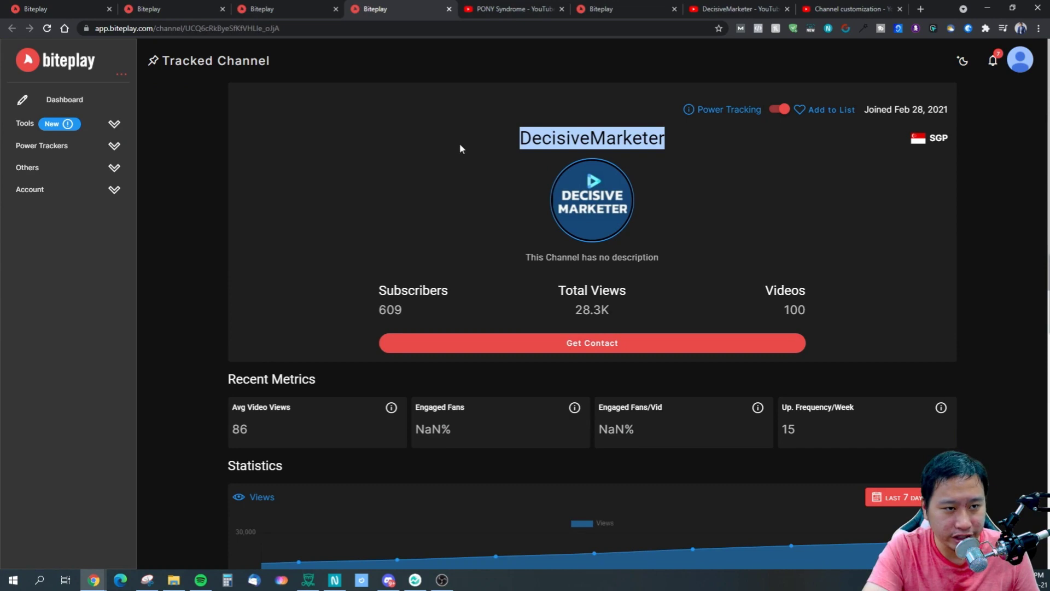
pyautogui.click(649, 155)
pyautogui.scroll(-2, 563, 276)
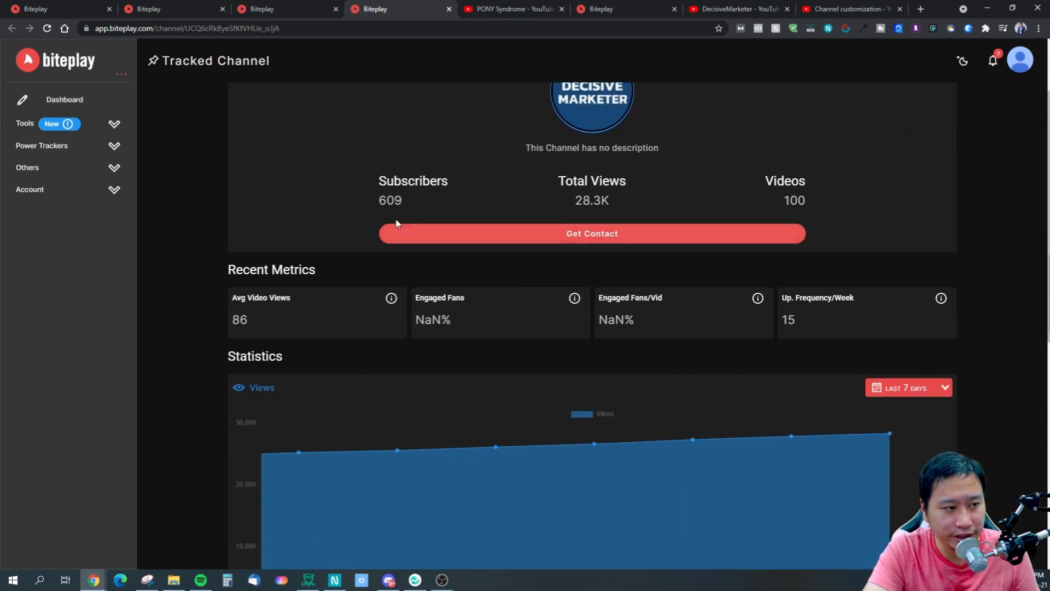
pyautogui.moveTo(375, 201); pyautogui.dragTo(415, 205)
pyautogui.click(422, 201)
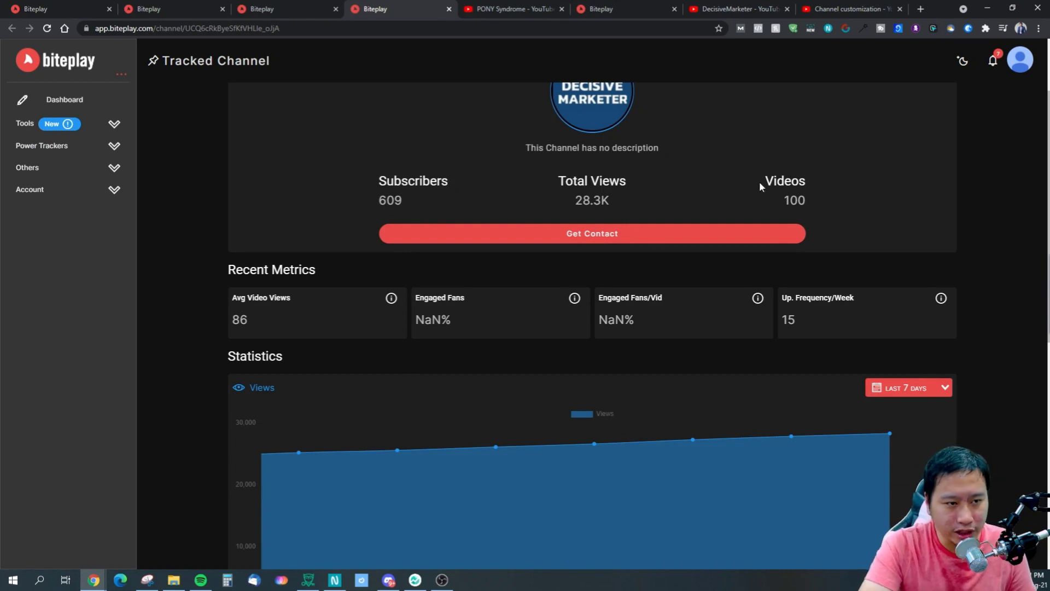
pyautogui.scroll(-3, 384, 317)
pyautogui.scroll(2, 304, 270)
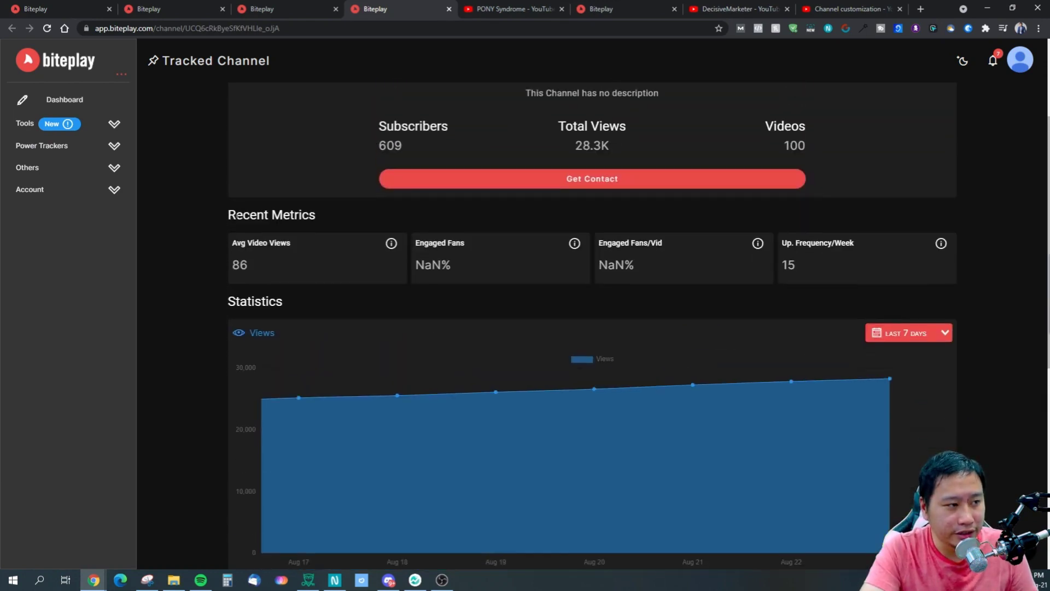
pyautogui.scroll(-2, 465, 305)
pyautogui.scroll(2, 575, 287)
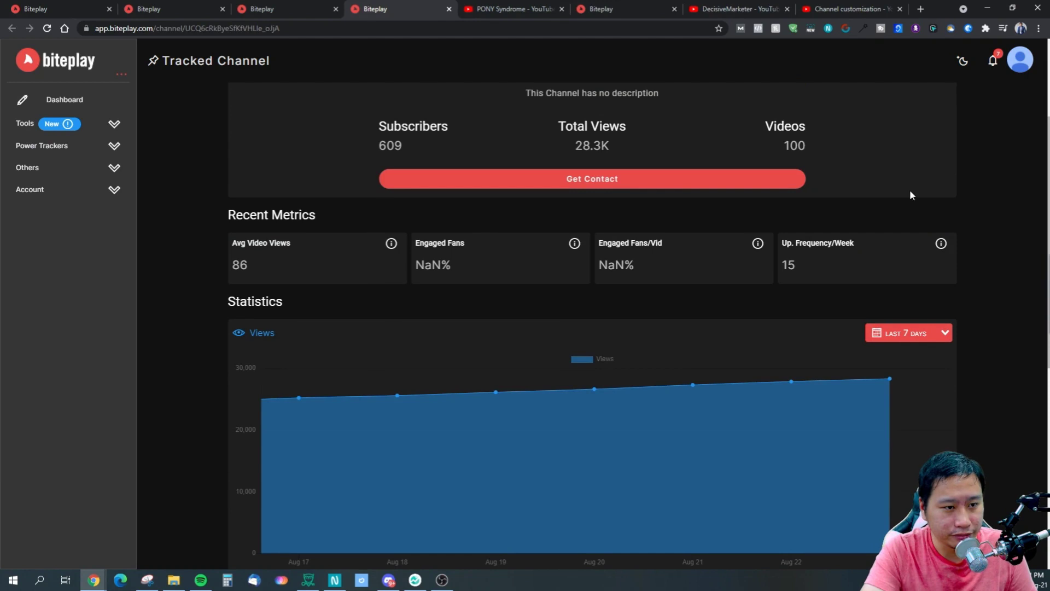
pyautogui.moveTo(941, 244)
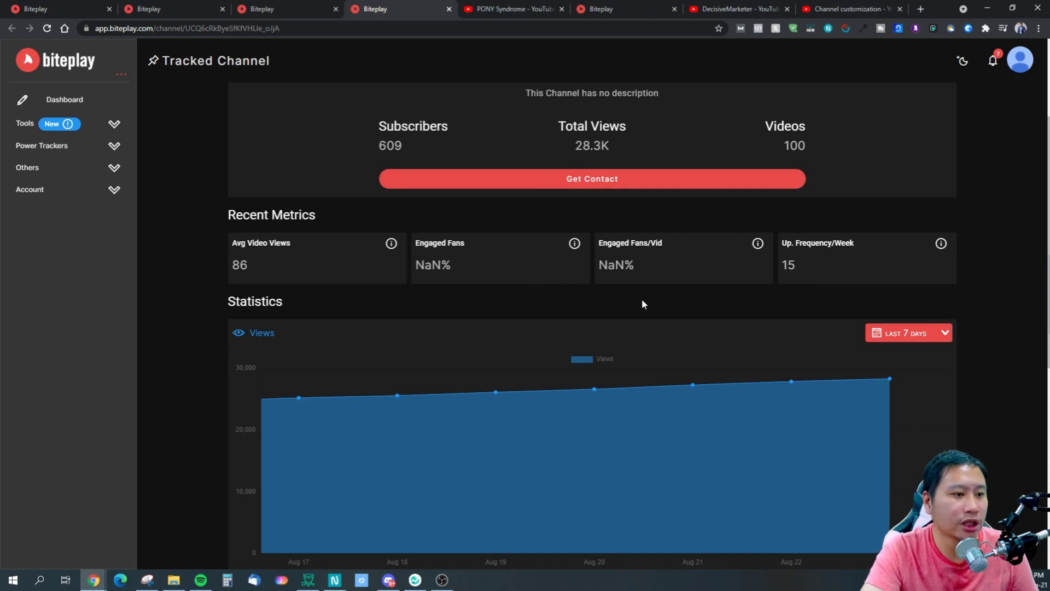
pyautogui.moveTo(576, 254)
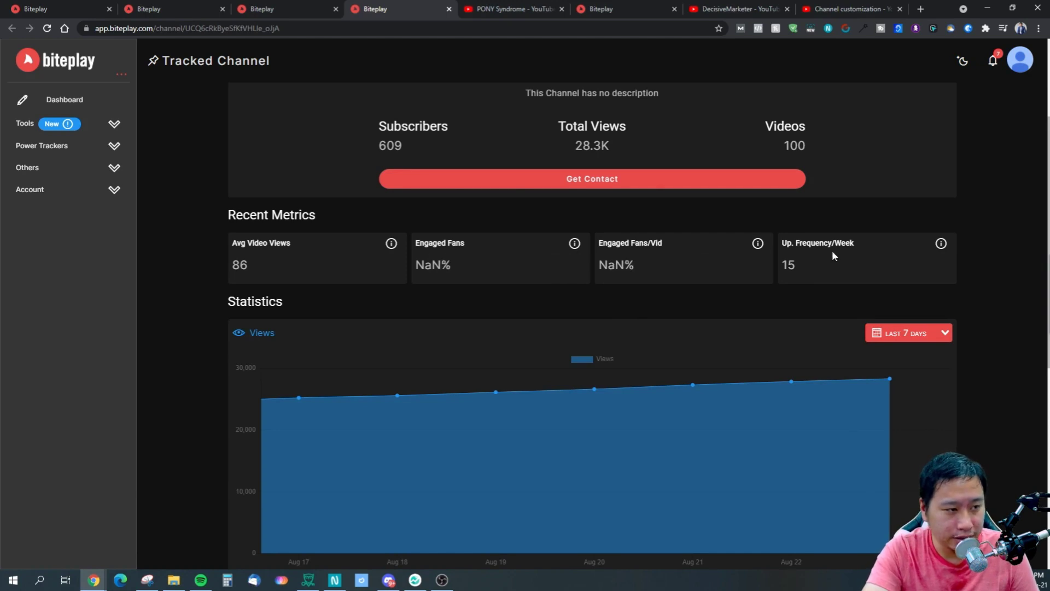
# Step: Examine the tracked channel's Views and Subscribers charts for the last 7 days and its Recent Videos
pyautogui.scroll(-4, 601, 319)
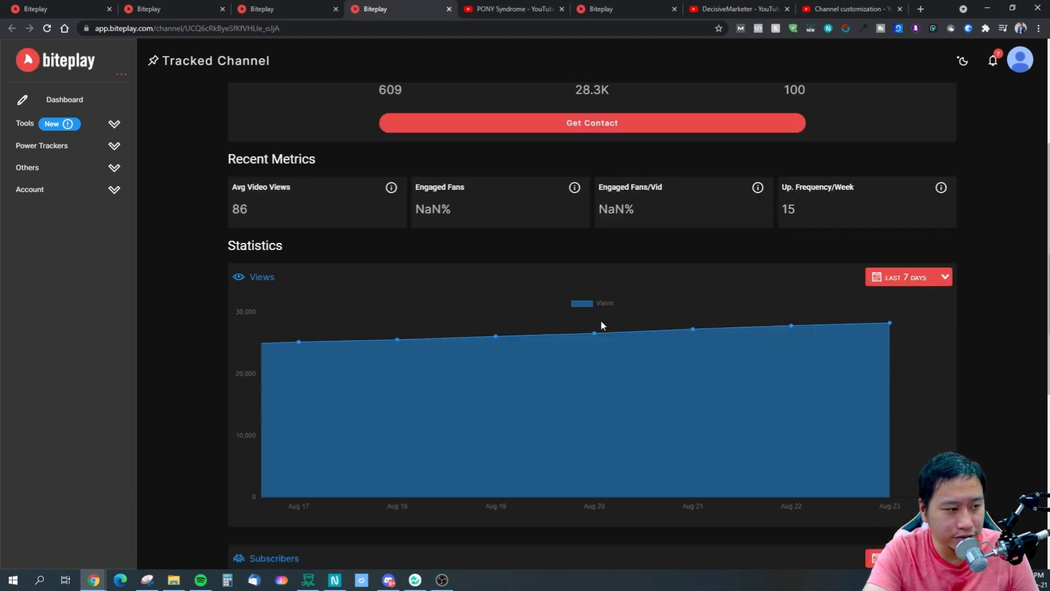
pyautogui.scroll(1, 664, 232)
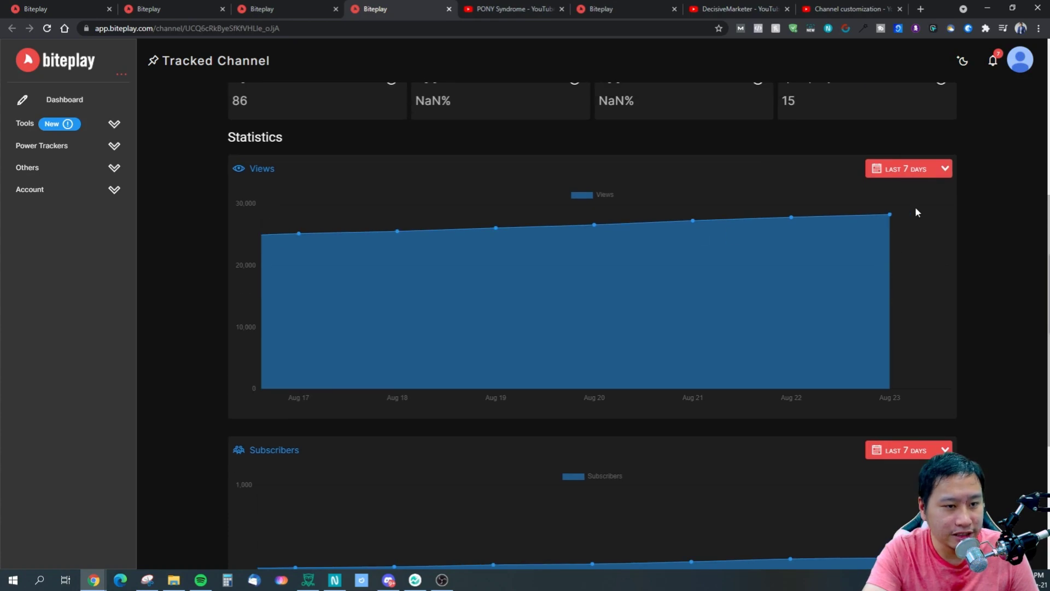
pyautogui.scroll(-4, 776, 306)
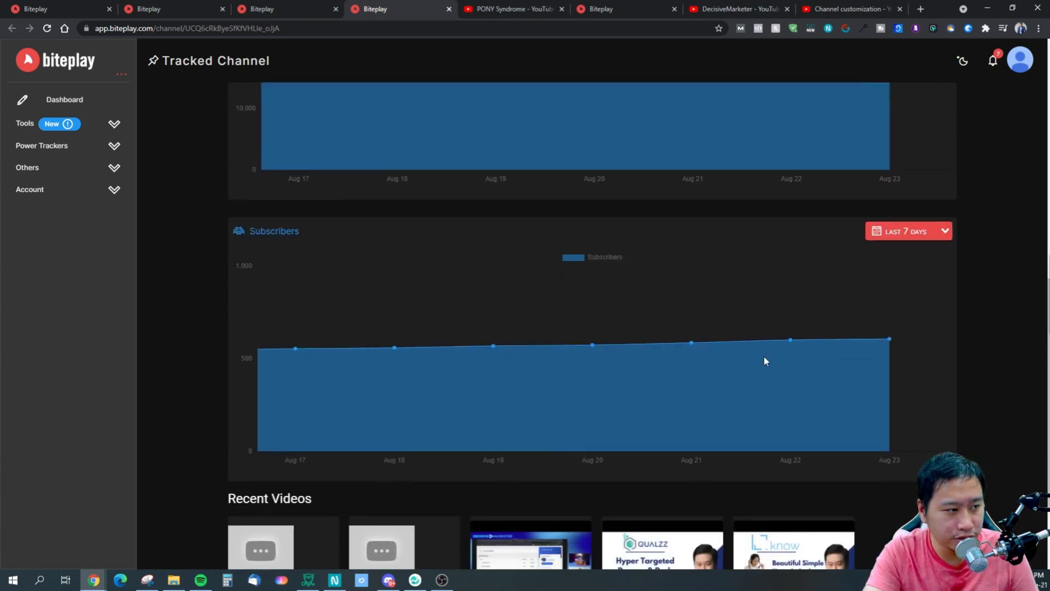
pyautogui.scroll(-2, 228, 328)
pyautogui.scroll(10, 208, 304)
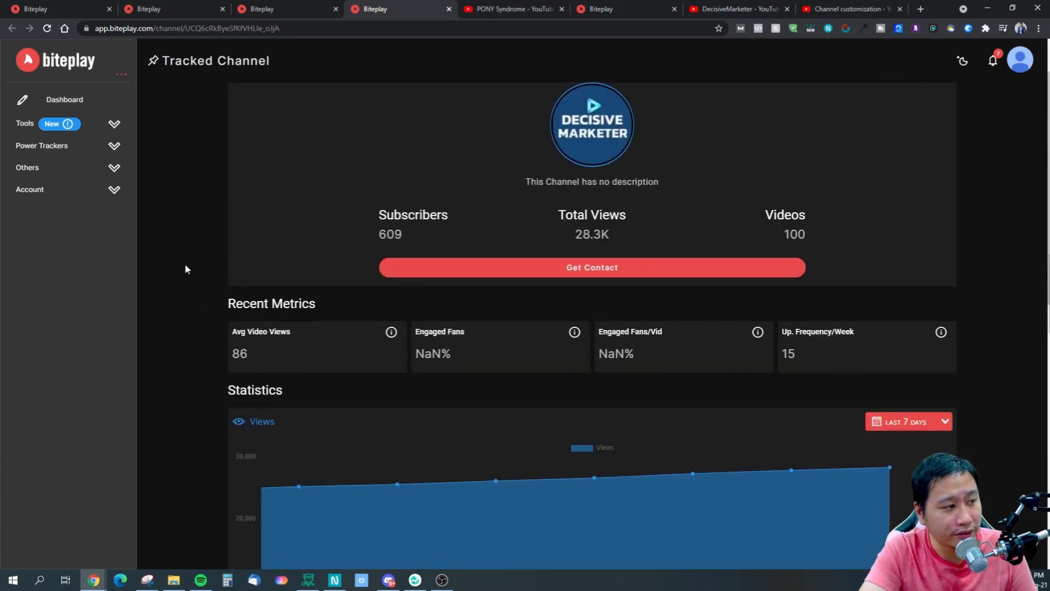
# Step: Return to the Biteplay dashboard and look through all the use case cards
pyautogui.click(101, 145)
pyautogui.click(82, 101)
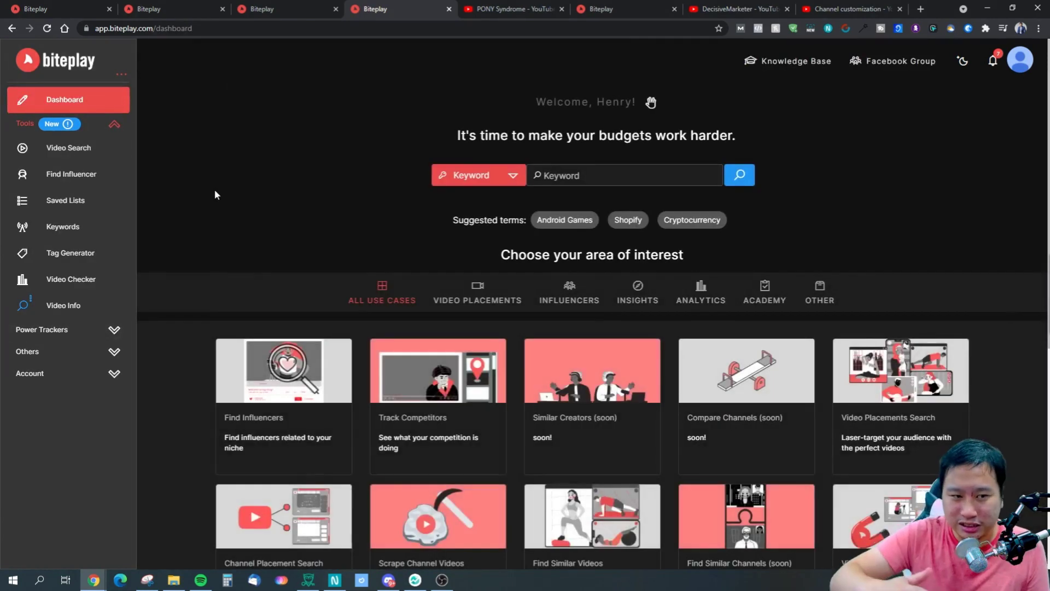
pyautogui.scroll(-5, 622, 393)
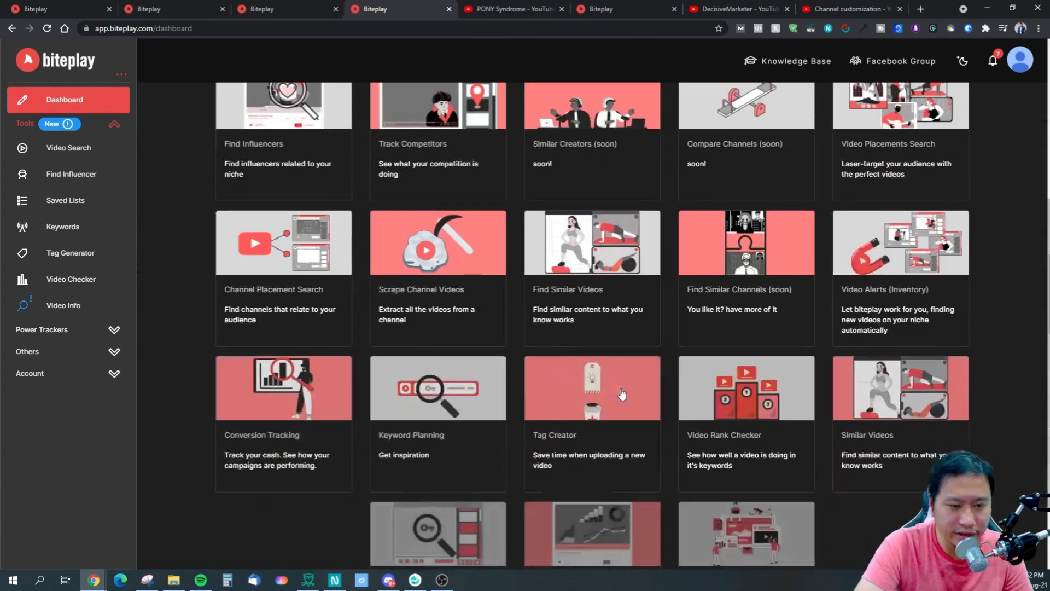
pyautogui.scroll(-2, 621, 394)
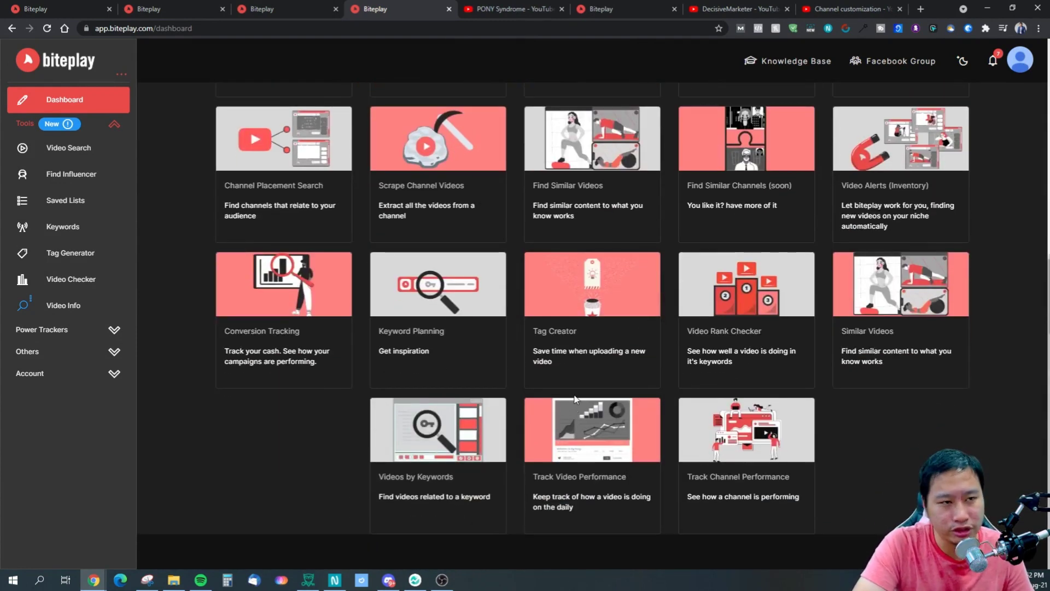
pyautogui.scroll(7, 574, 399)
# Step: Open the Video Maker, launch Make video to view the Wave.video sign-up page, and close it
pyautogui.click(90, 350)
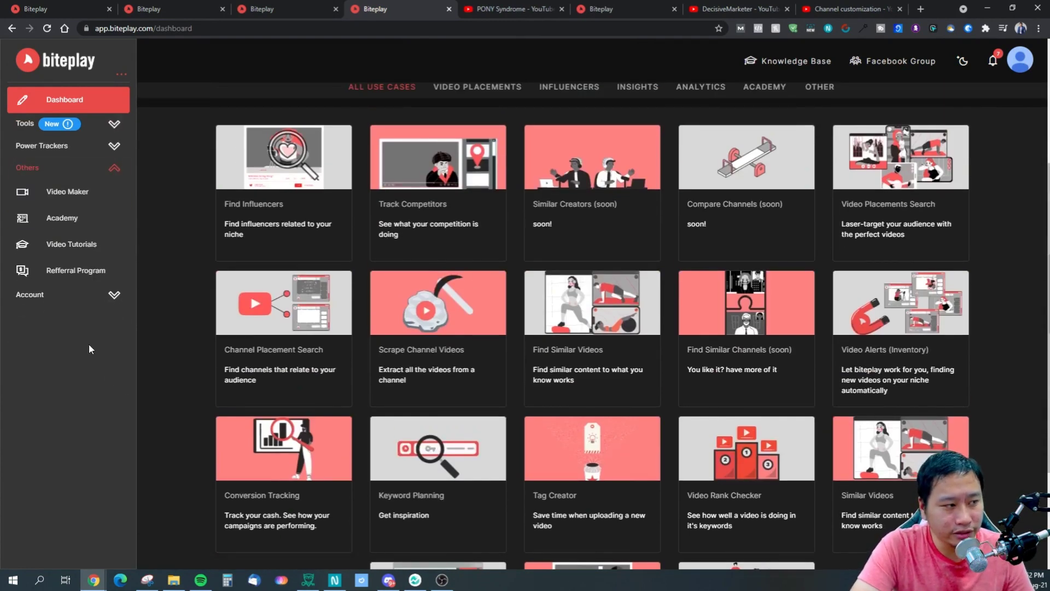
pyautogui.click(90, 195)
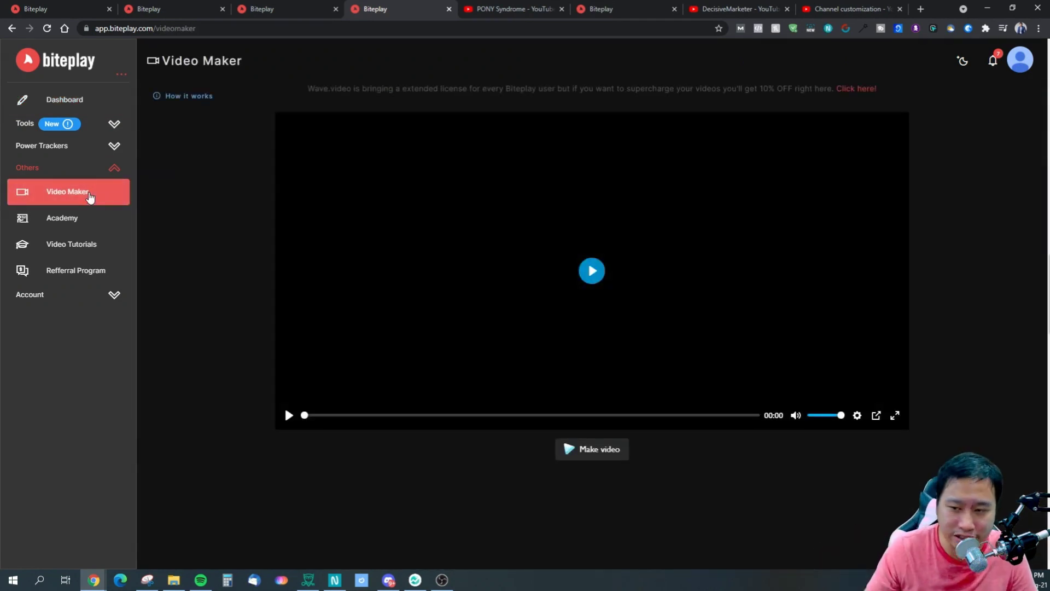
pyautogui.click(574, 449)
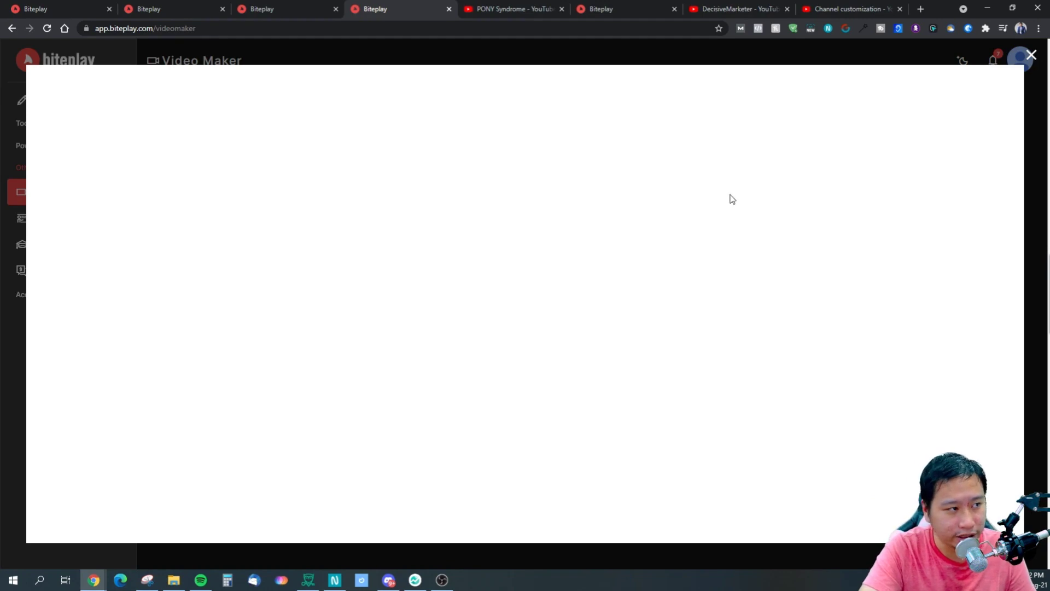
pyautogui.click(1031, 56)
pyautogui.click(566, 443)
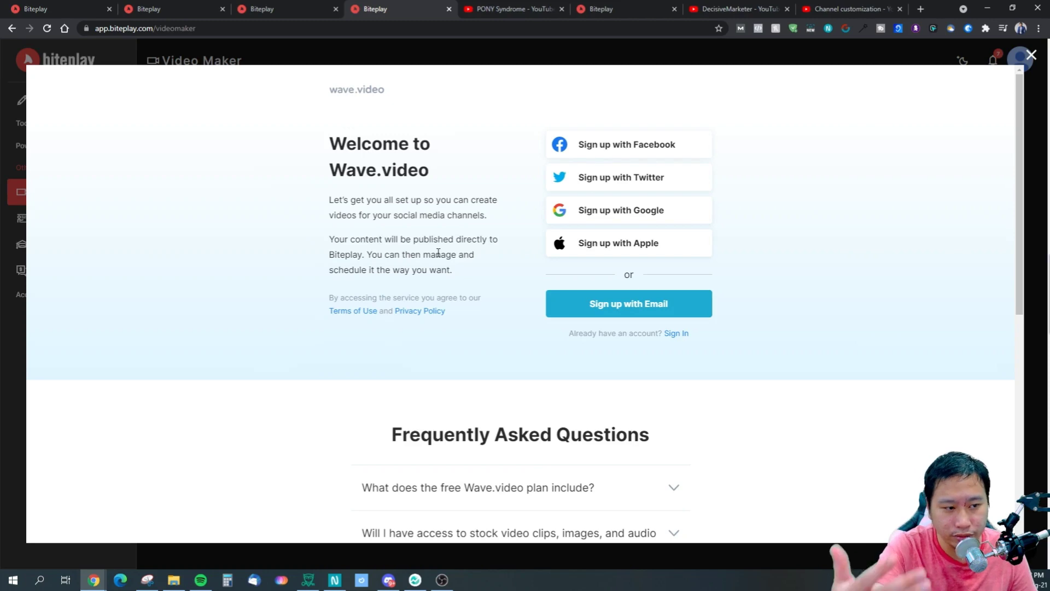
pyautogui.click(1032, 55)
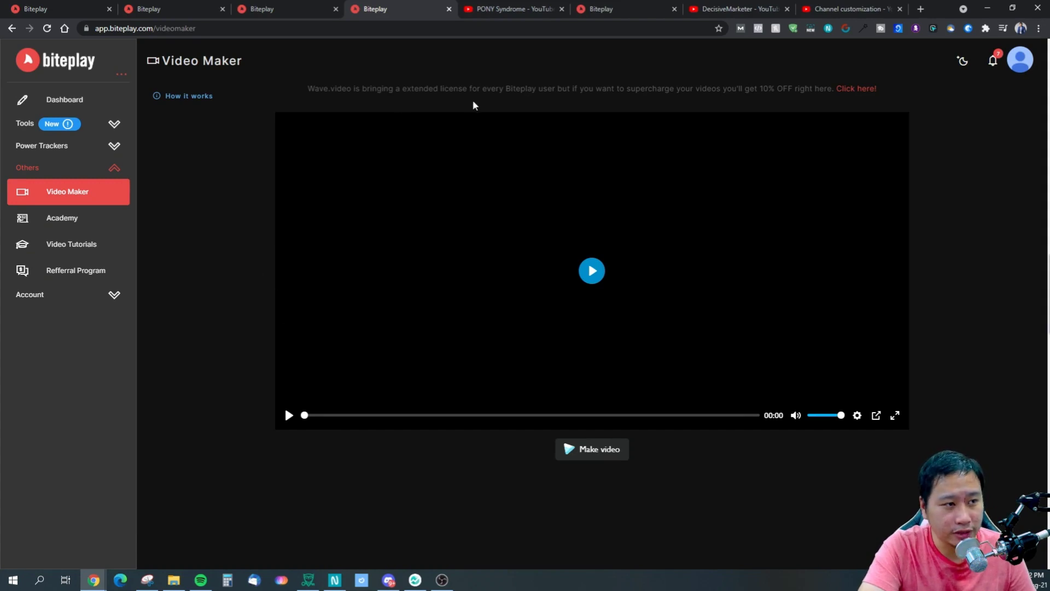
# Step: Highlight part of the Wave.video extended license notice and switch Biteplay to the light theme
pyautogui.moveTo(395, 89); pyautogui.dragTo(419, 88)
pyautogui.click(961, 63)
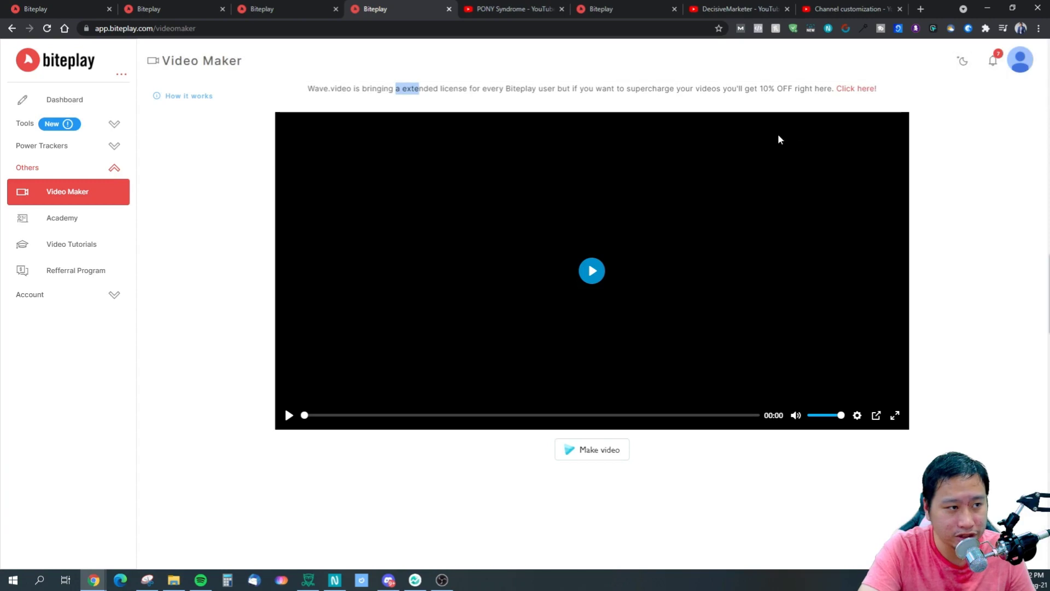
pyautogui.click(809, 91)
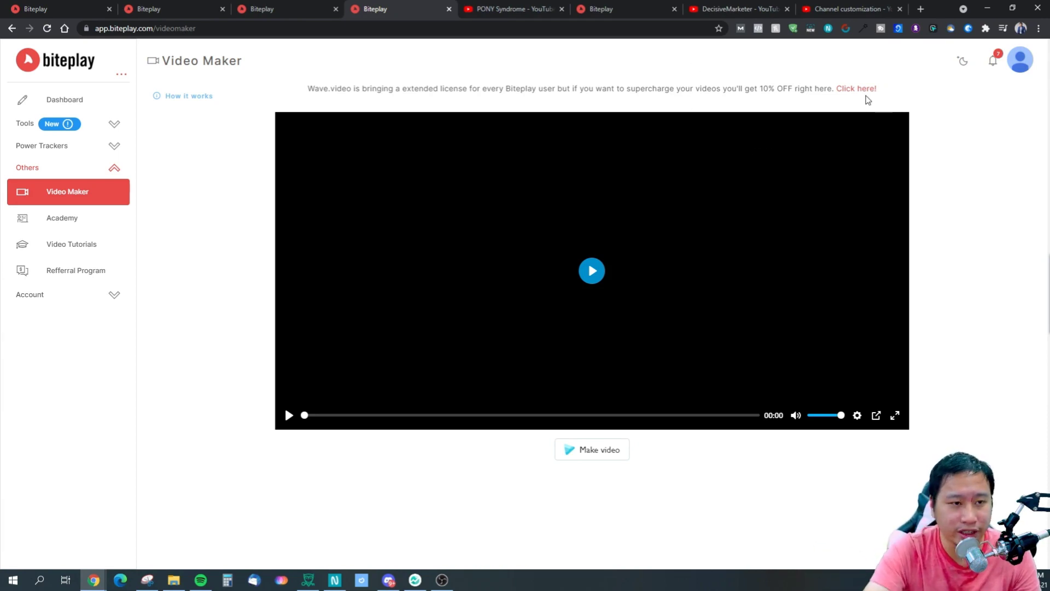
# Step: Open the Academy's Youtube Ads Crash Course and expand the Pre Campaign and Video Creation modules
pyautogui.click(77, 214)
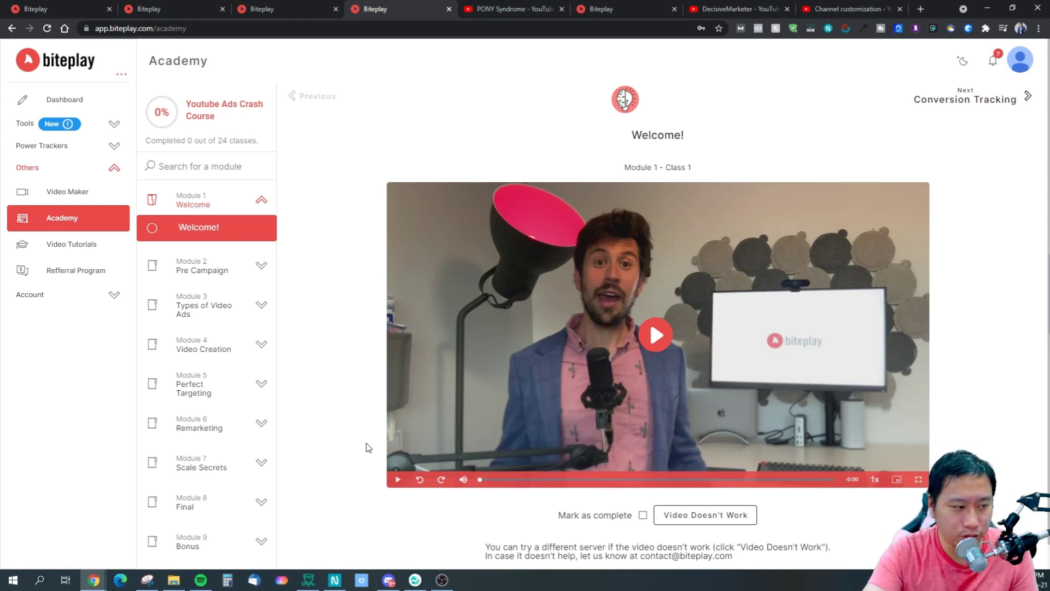
pyautogui.scroll(-1, 265, 361)
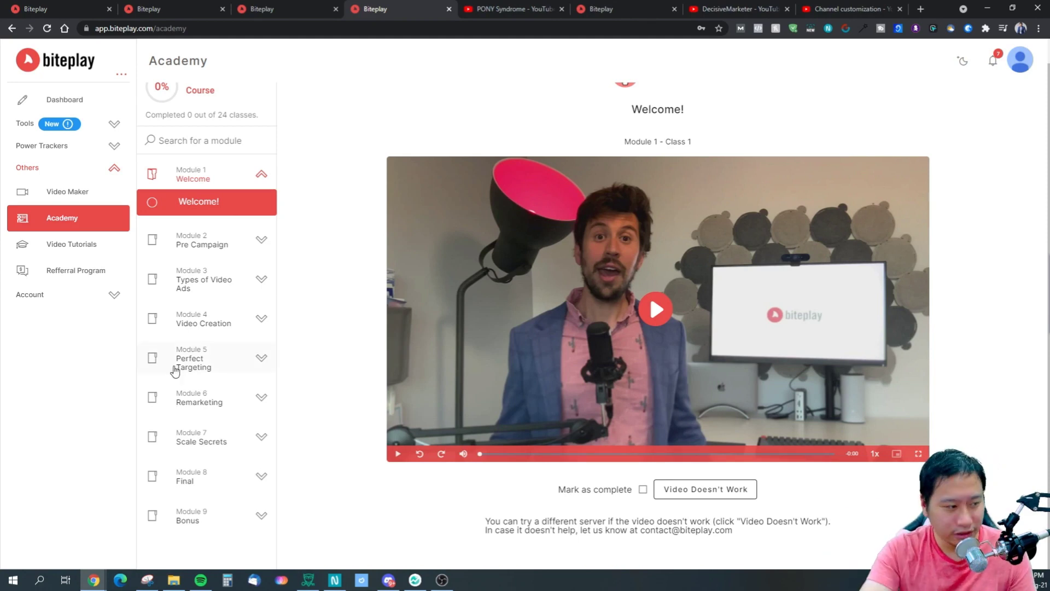
pyautogui.click(242, 238)
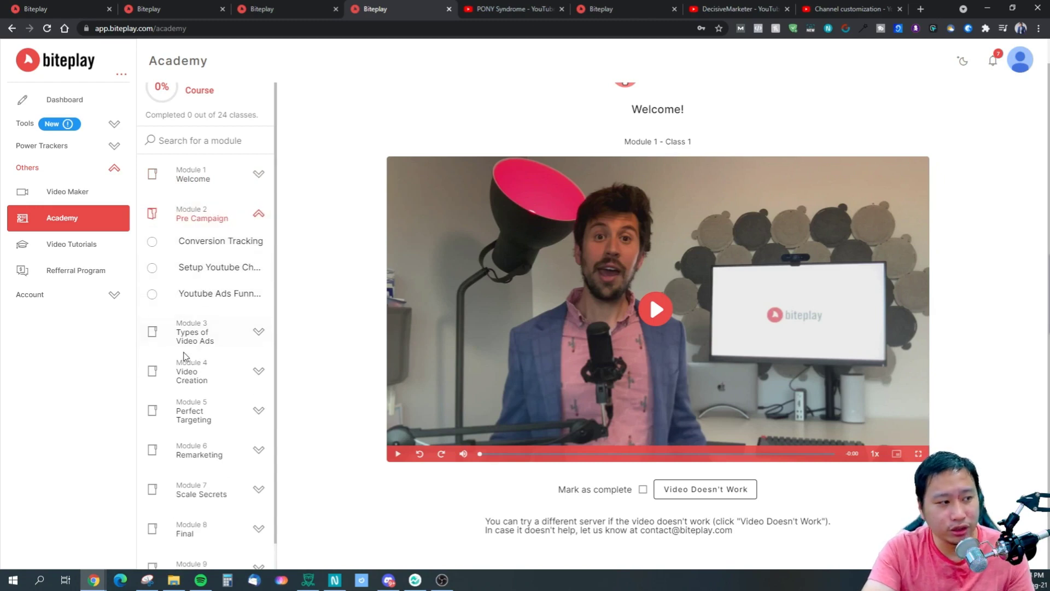
pyautogui.click(206, 340)
pyautogui.click(229, 441)
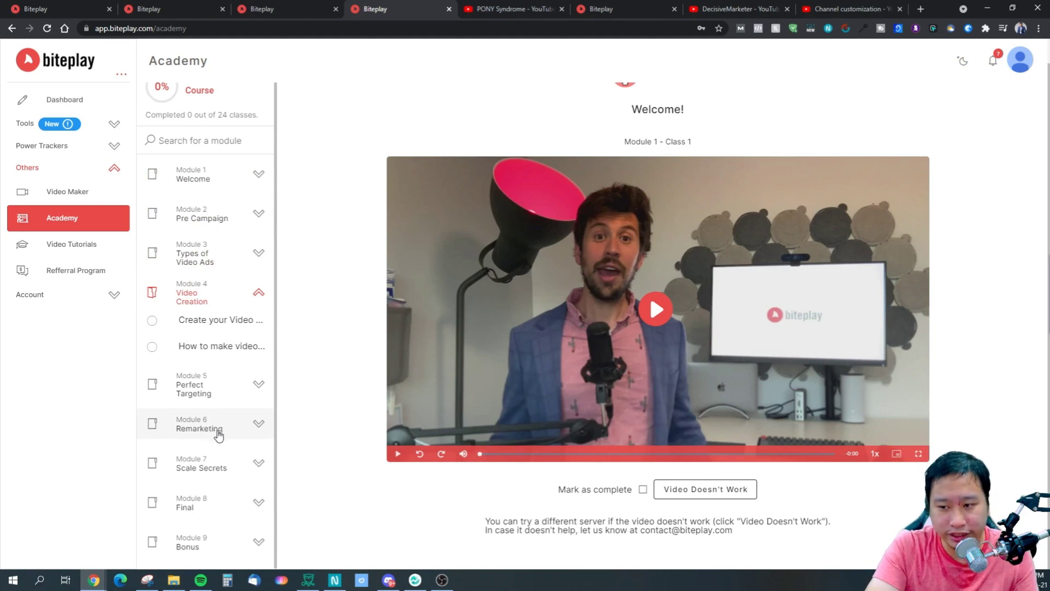
# Step: Open the "How to make video ads scripts" class in Module 4 and dismiss the review request popup
pyautogui.click(198, 353)
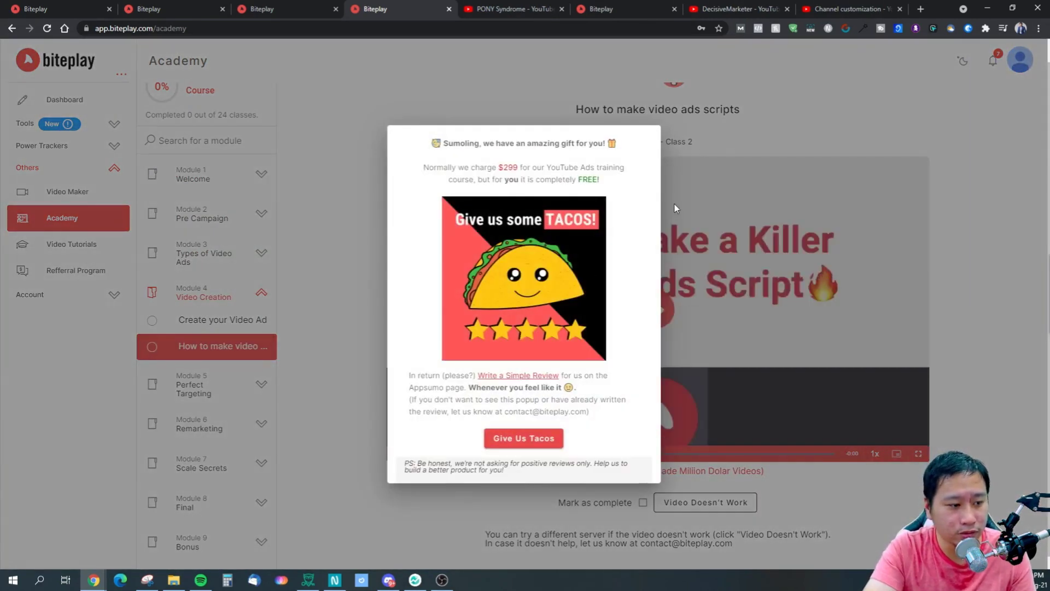
pyautogui.click(674, 206)
pyautogui.scroll(-1, 711, 416)
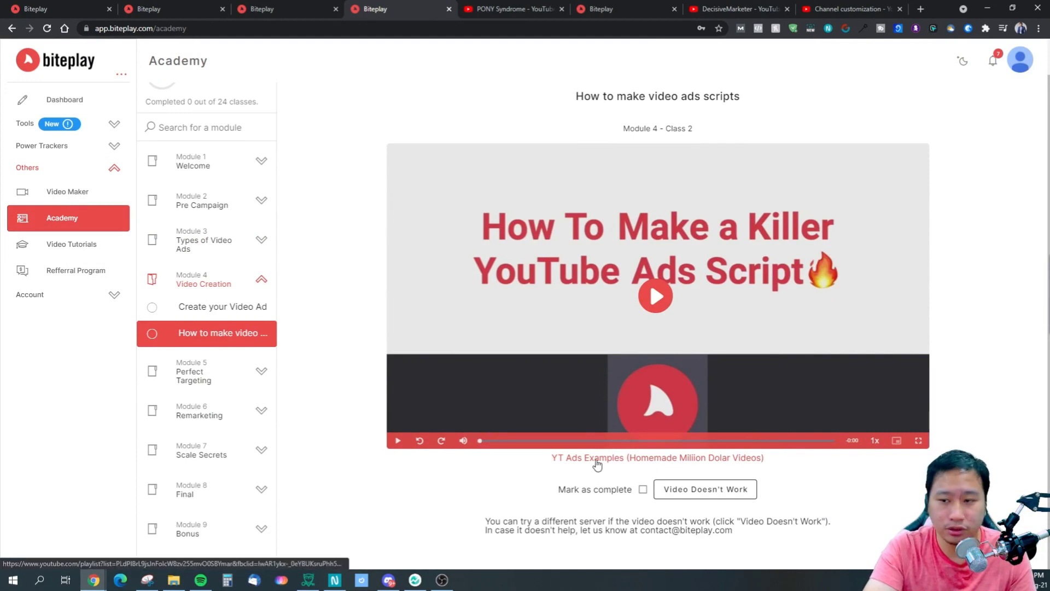
# Step: Open the class's YT Ads Examples playlist on YouTube and look through its sample video ads
pyautogui.click(596, 459)
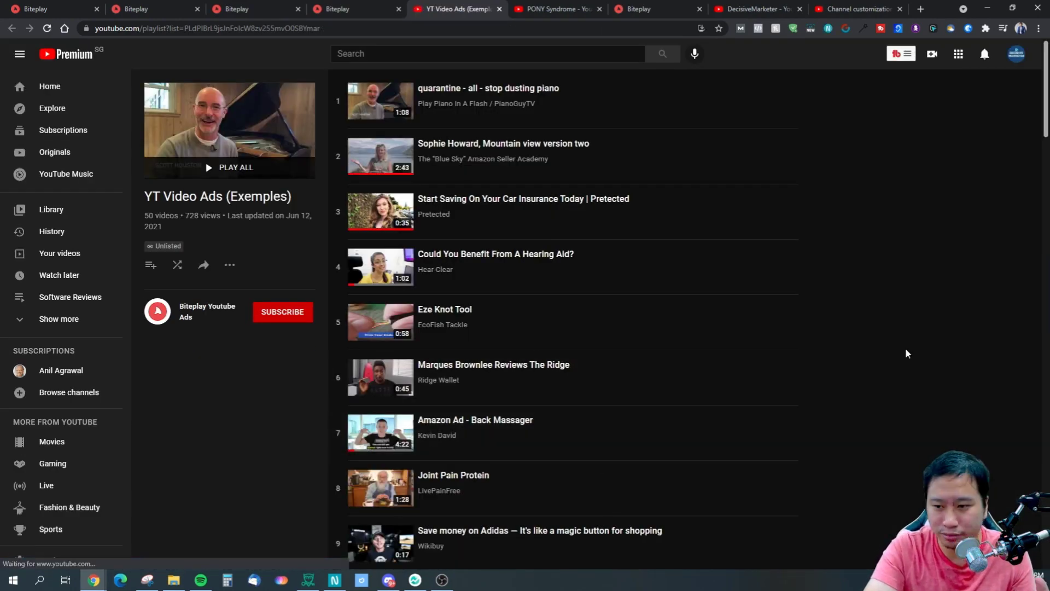
pyautogui.scroll(-3, 912, 443)
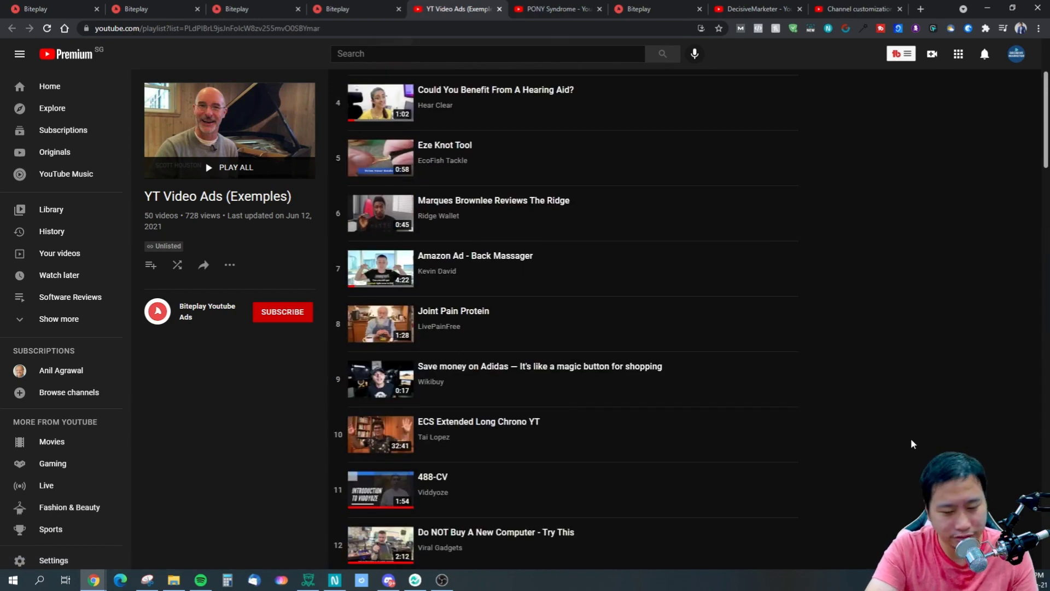
pyautogui.scroll(3, 912, 443)
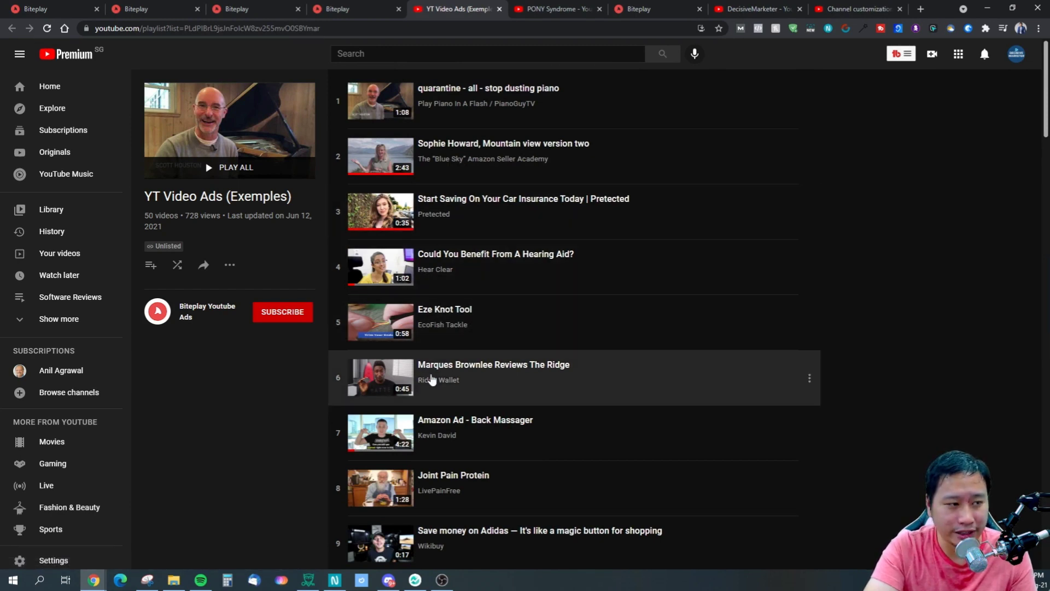
pyautogui.scroll(-9, 500, 382)
pyautogui.scroll(-4, 500, 383)
pyautogui.scroll(13, 499, 382)
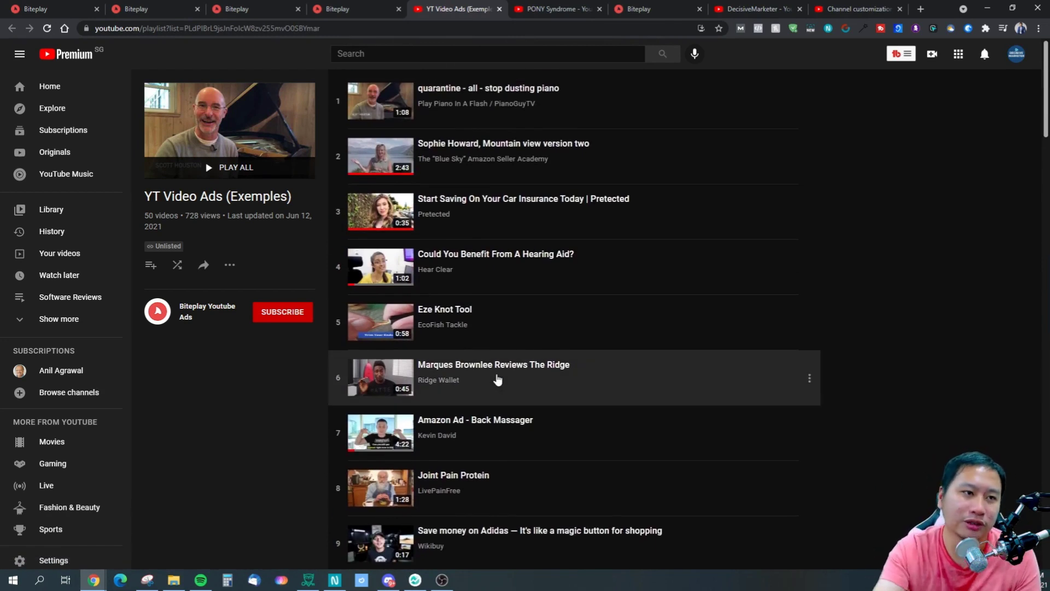
# Step: Review the "How to make video ads scripts" class alongside the YT Video Ads example playlist, ending on the playlist
pyautogui.click(329, 12)
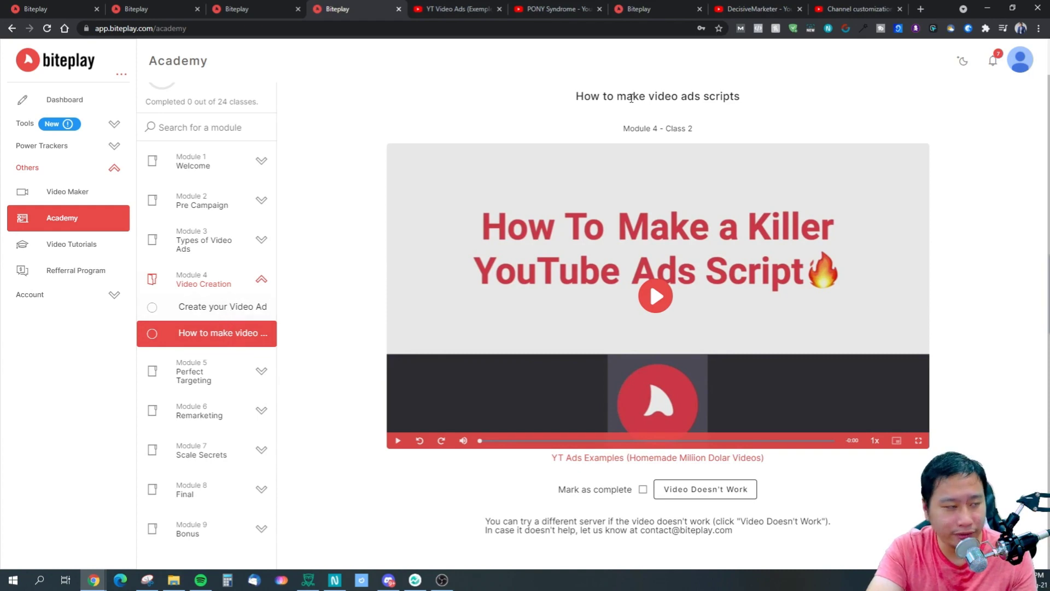
pyautogui.click(470, 8)
pyautogui.click(360, 9)
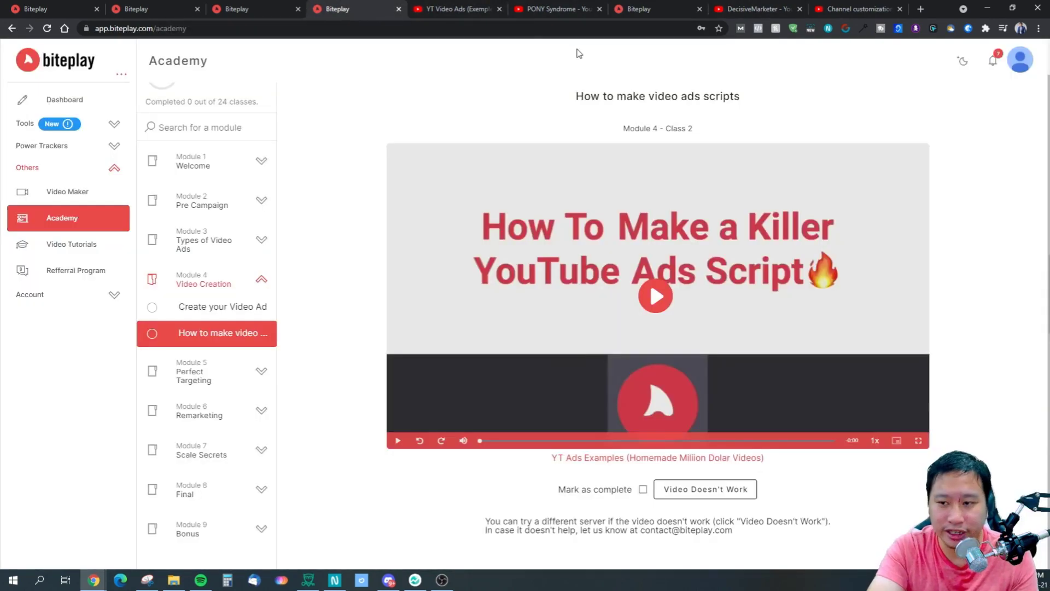
pyautogui.click(460, 16)
pyautogui.click(355, 8)
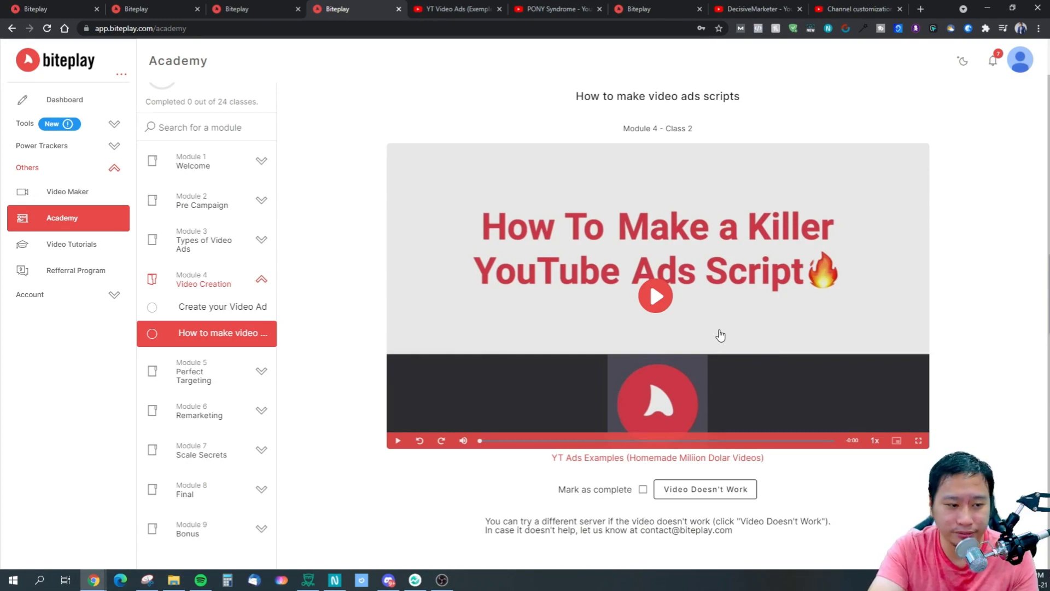
pyautogui.click(448, 11)
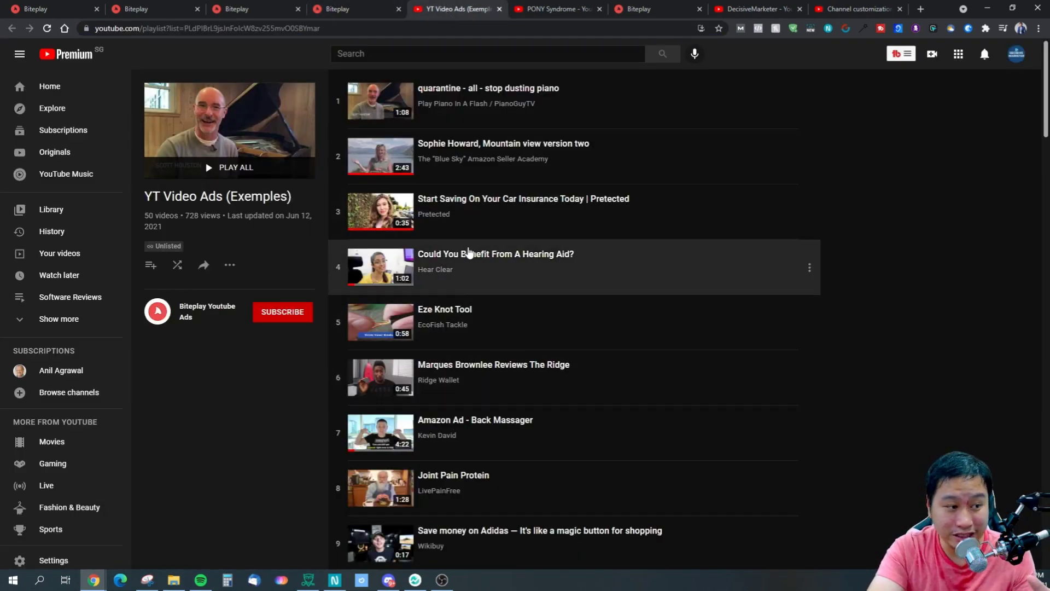
# Step: Open the "Could You Benefit From A Hearing Aid?" ad from the playlist, pause it and look through its description and comments
pyautogui.click(467, 253)
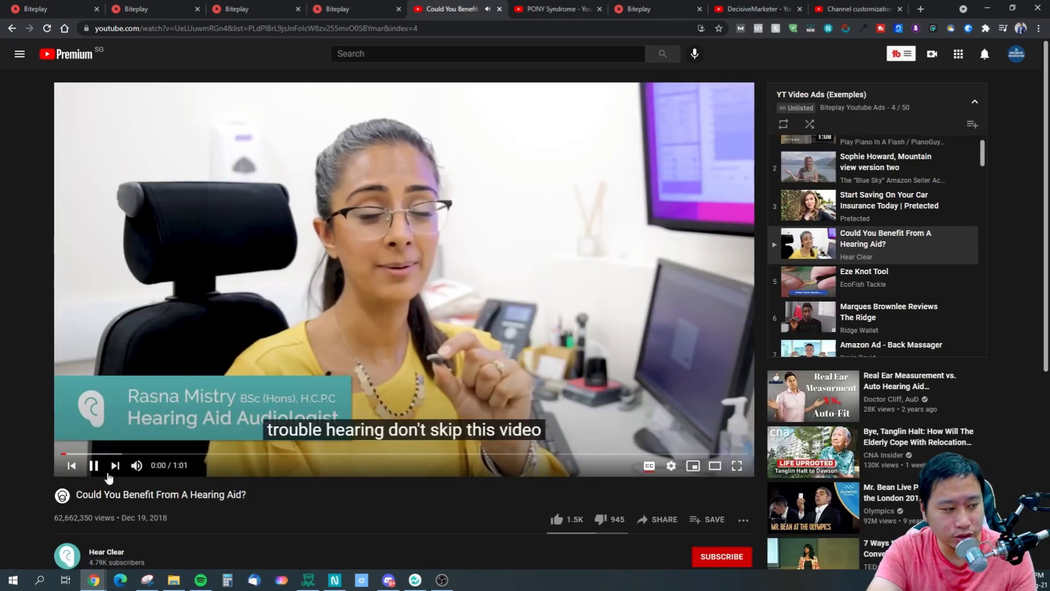
pyautogui.click(94, 465)
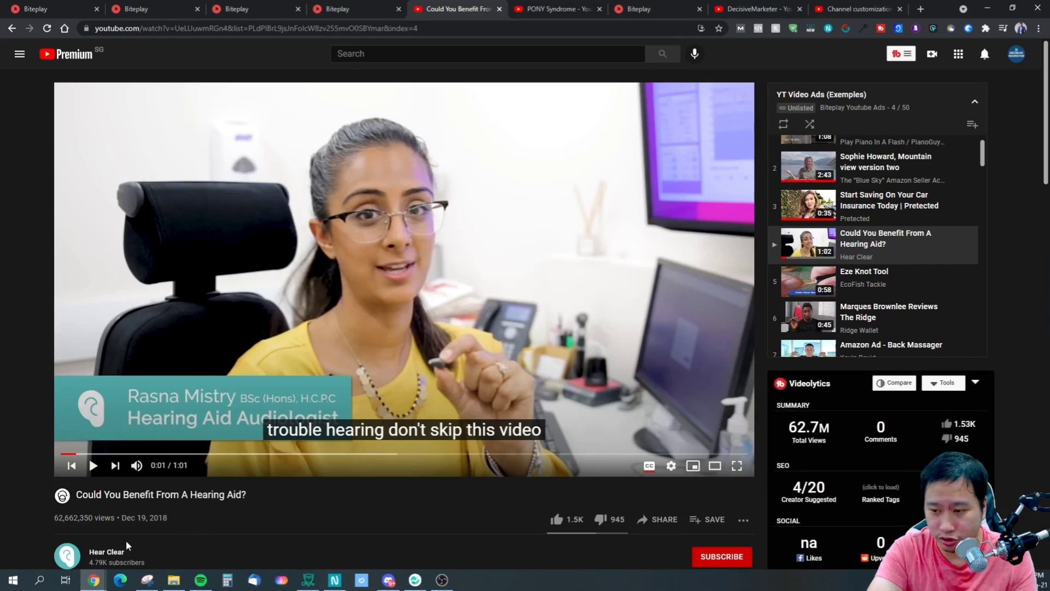
pyautogui.scroll(-2, 125, 541)
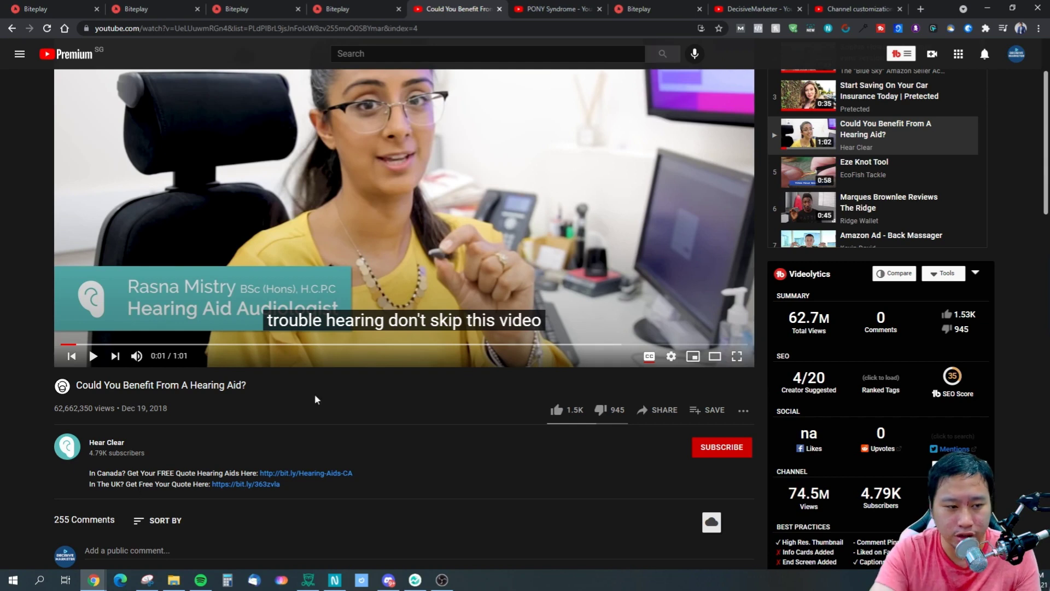
pyautogui.scroll(-3, 280, 402)
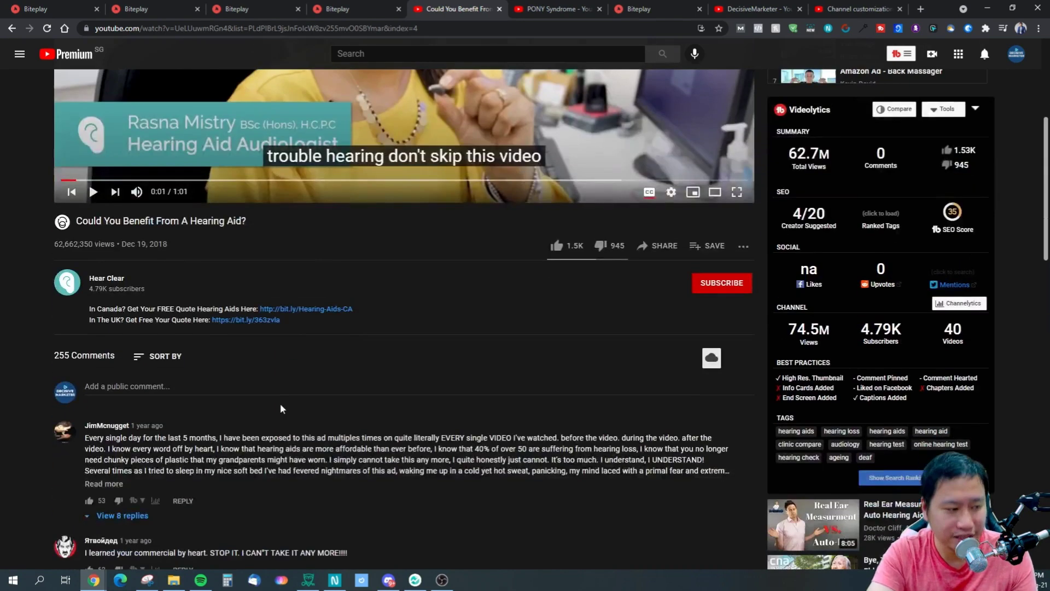
pyautogui.scroll(4, 265, 408)
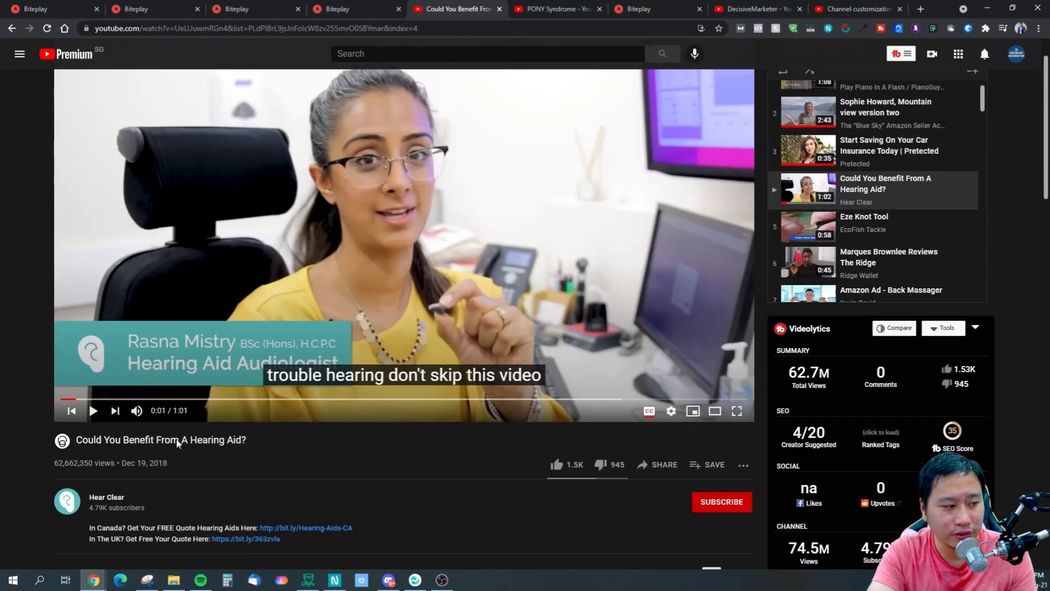
# Step: Mute the hearing aid ad, replay its opening seconds, and skim through the middle, leaving it paused at 0:20
pyautogui.click(136, 411)
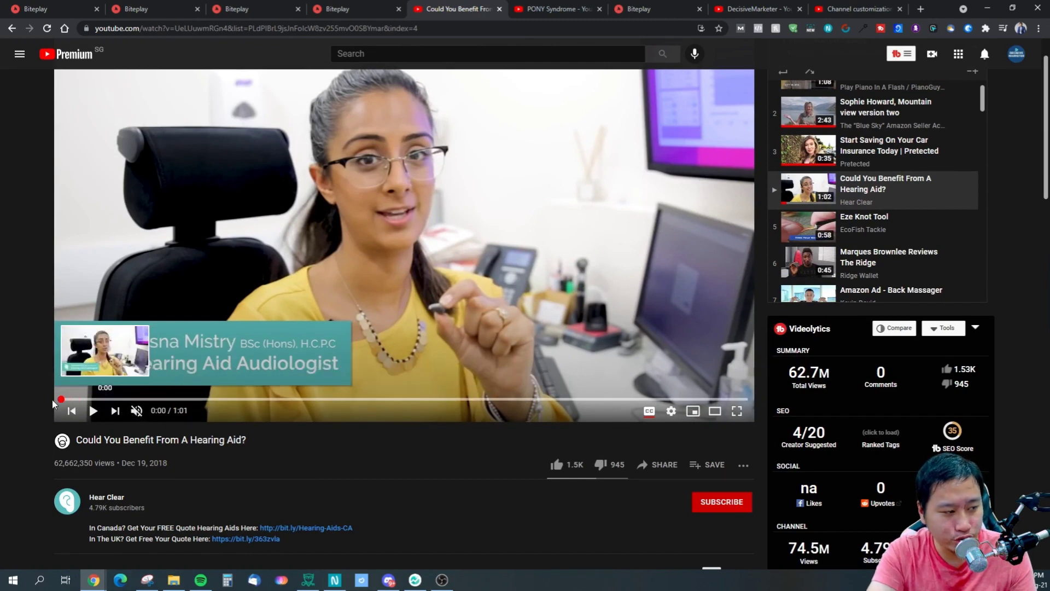
pyautogui.click(65, 399)
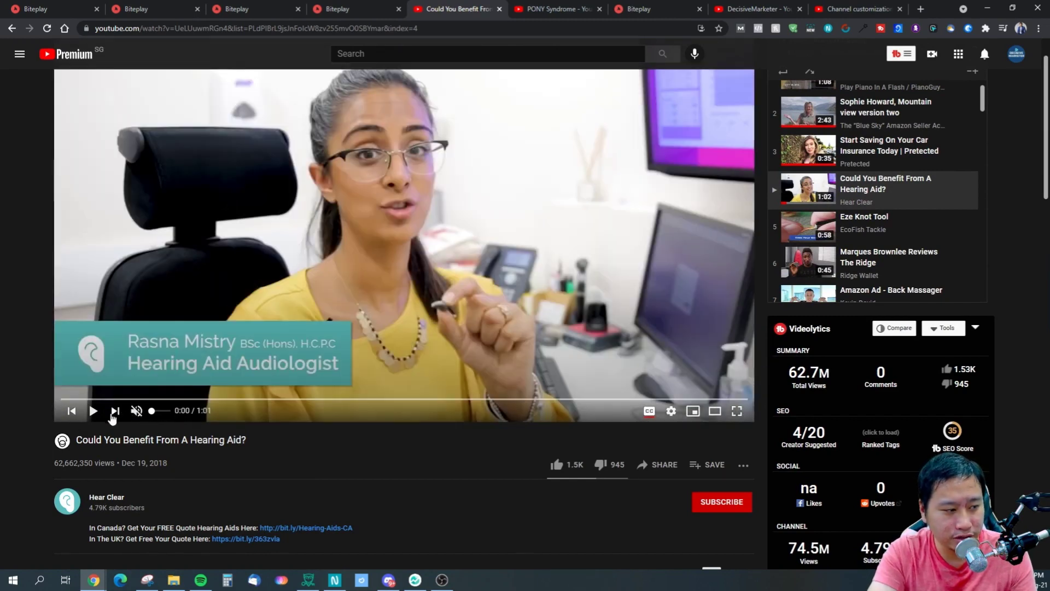
pyautogui.click(93, 416)
pyautogui.click(94, 415)
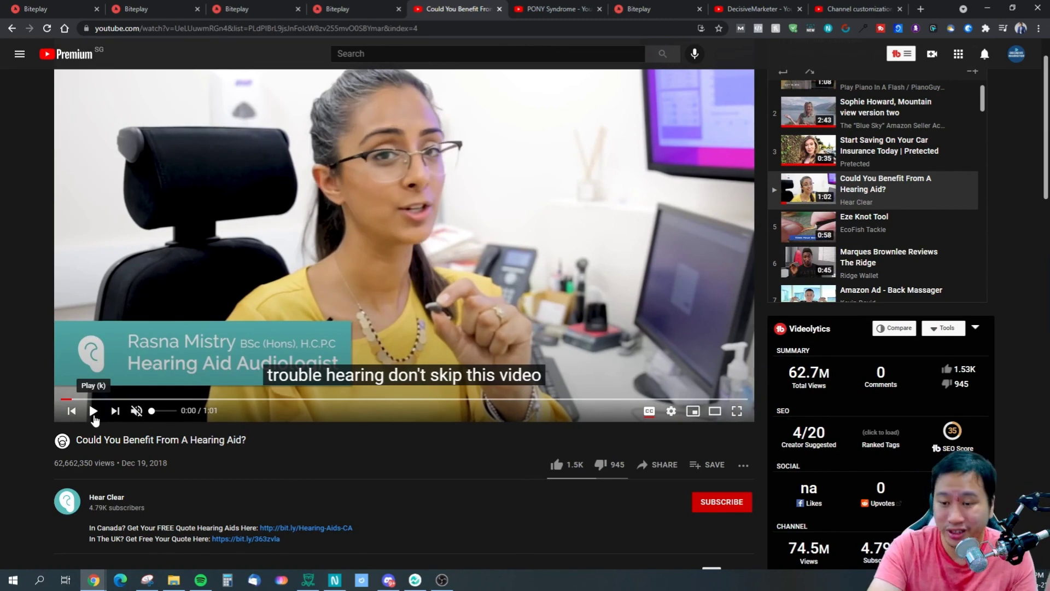
pyautogui.click(94, 411)
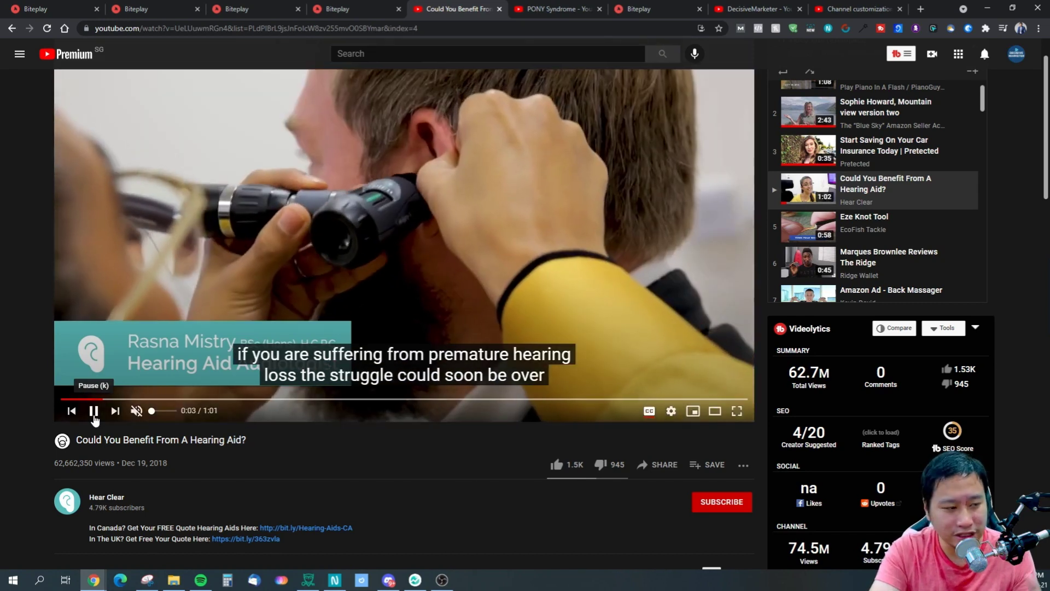
pyautogui.click(93, 411)
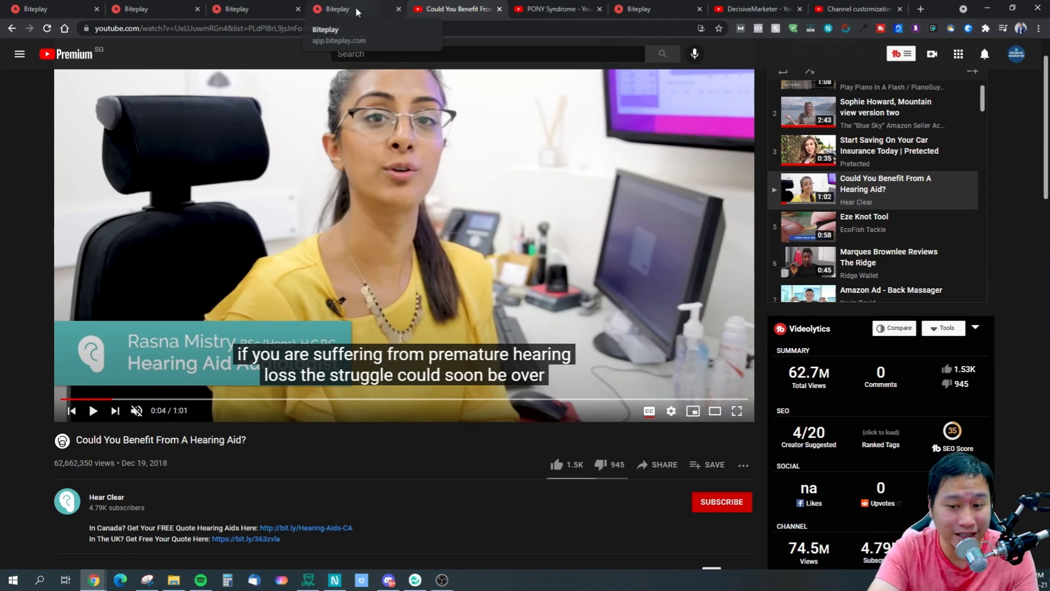
pyautogui.moveTo(140, 400); pyautogui.dragTo(381, 408)
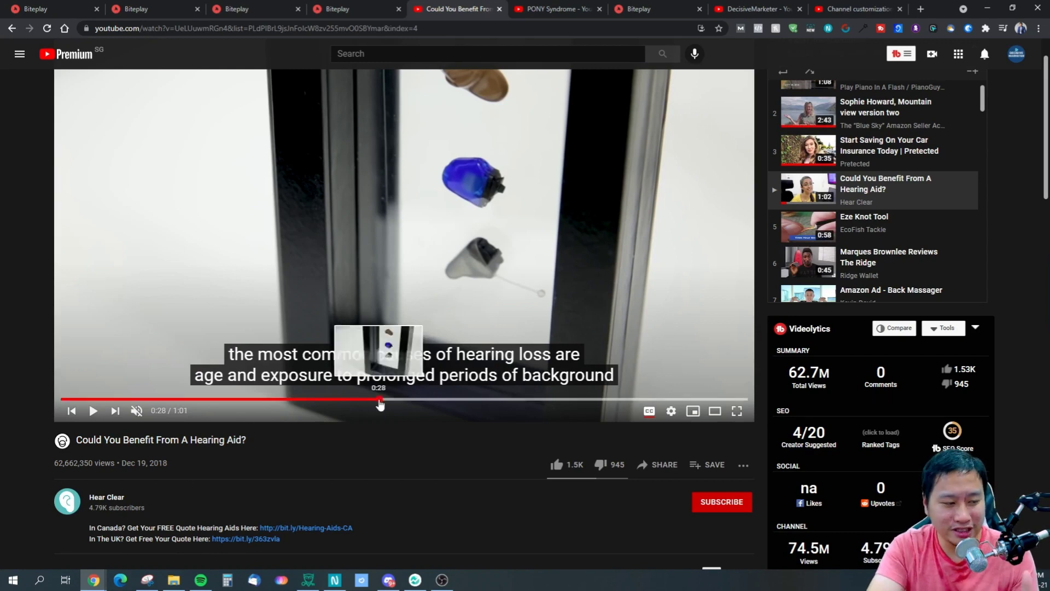
pyautogui.moveTo(378, 403); pyautogui.dragTo(291, 404)
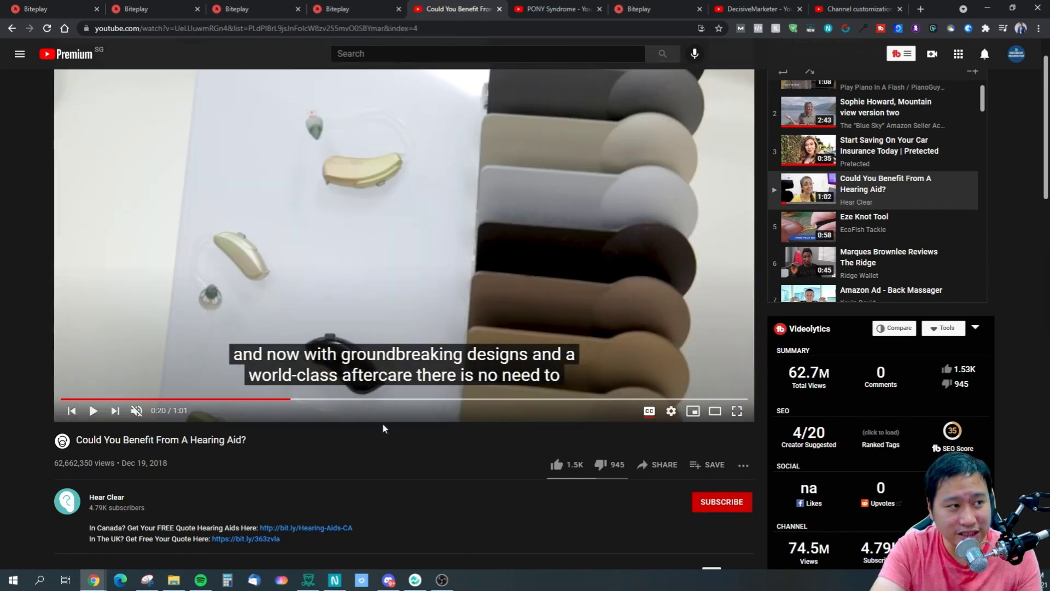
# Step: Return to the Biteplay Academy course and expand the Perfect Targeting, Remarketing and Scale Secrets modules in turn
pyautogui.click(358, 5)
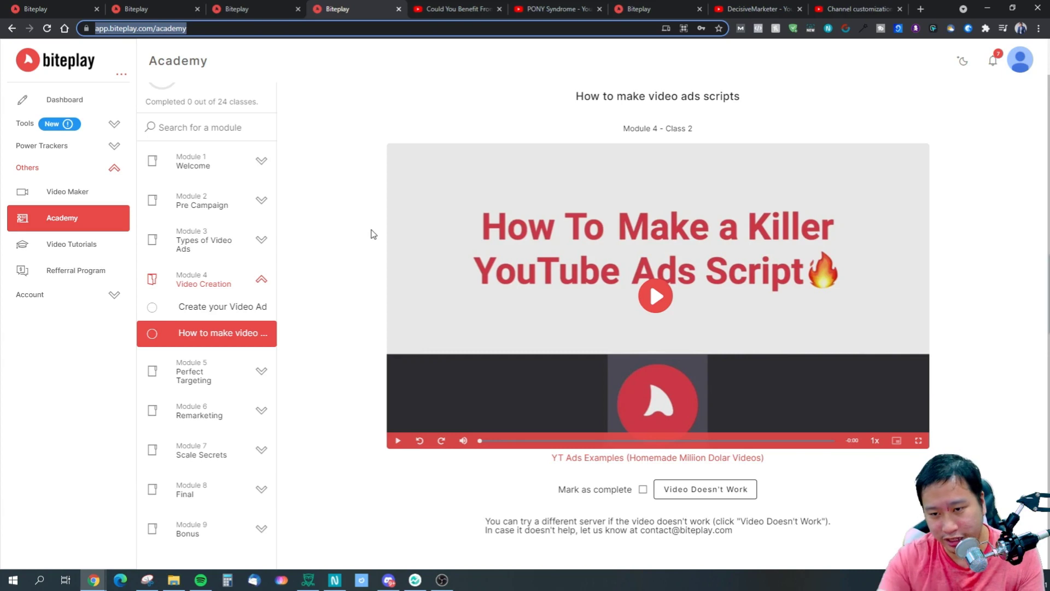
pyautogui.click(228, 379)
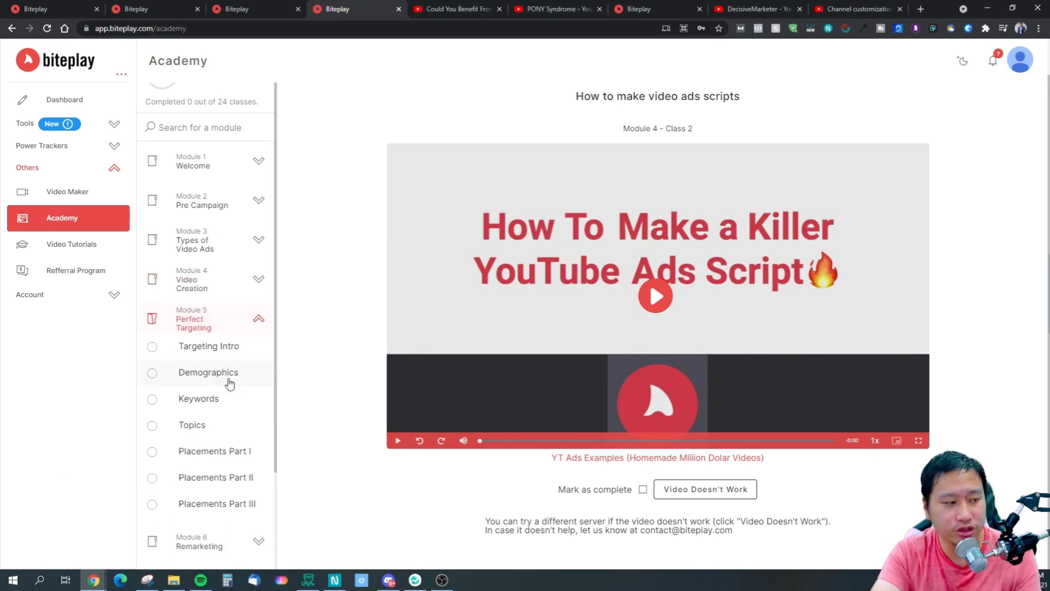
pyautogui.scroll(-3, 206, 403)
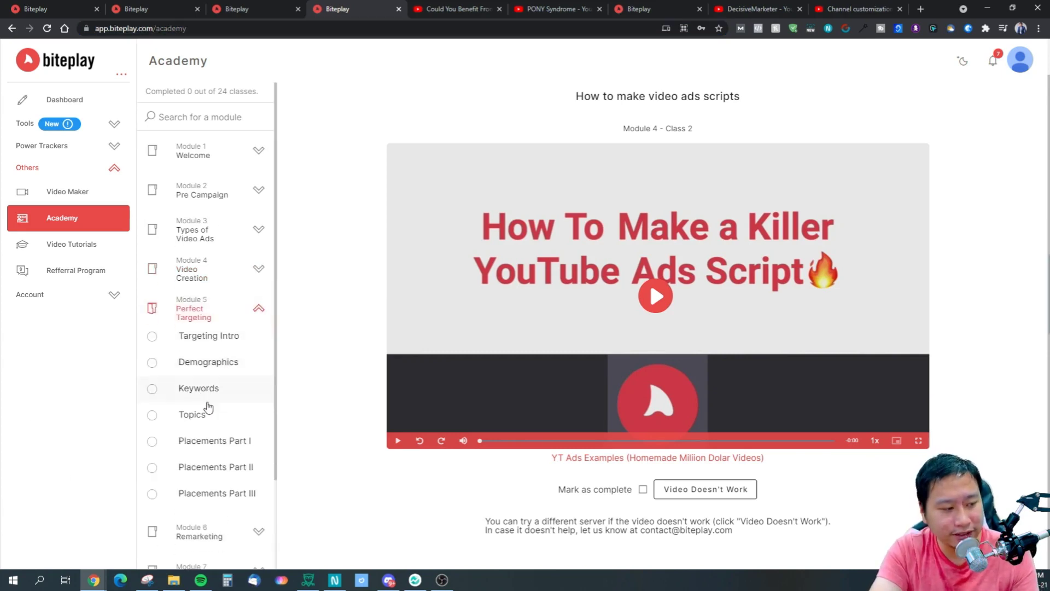
pyautogui.click(202, 424)
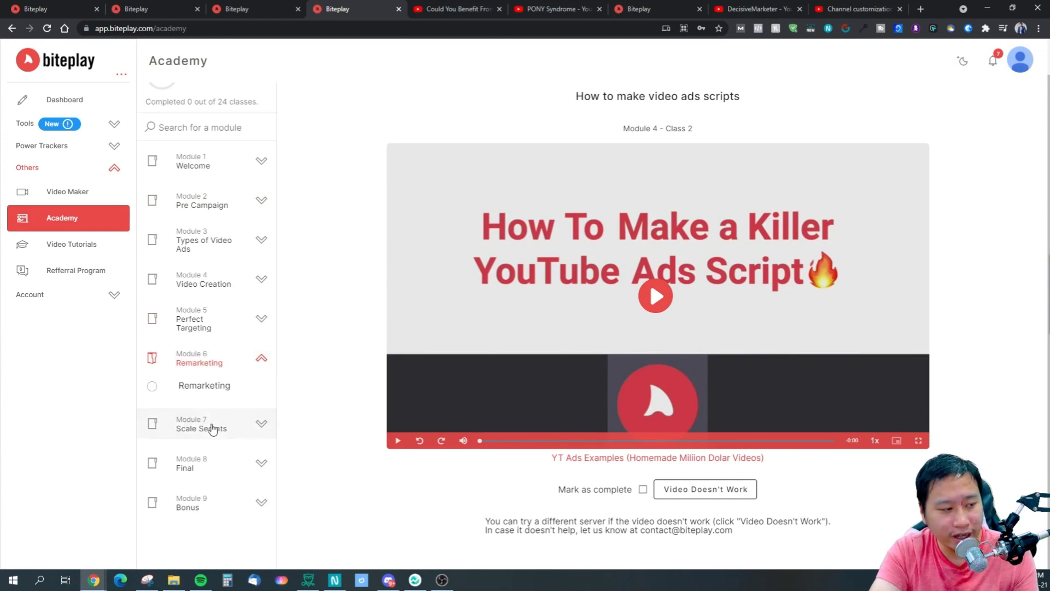
pyautogui.click(215, 427)
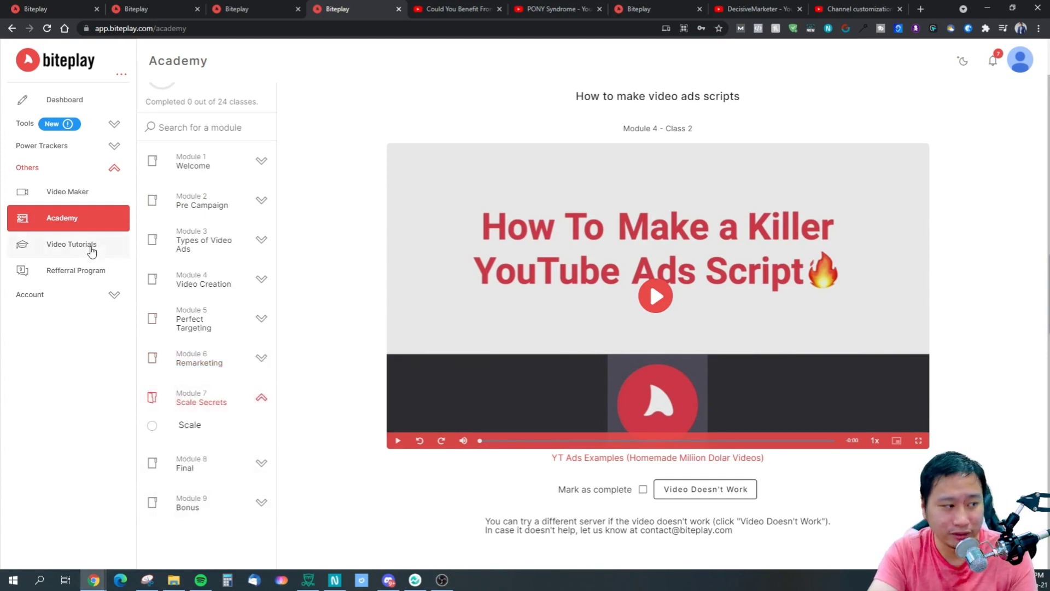
# Step: View the Video Tutorials page, revisit the Academy's Welcome class, and go back to the Video Tutorials page
pyautogui.click(62, 257)
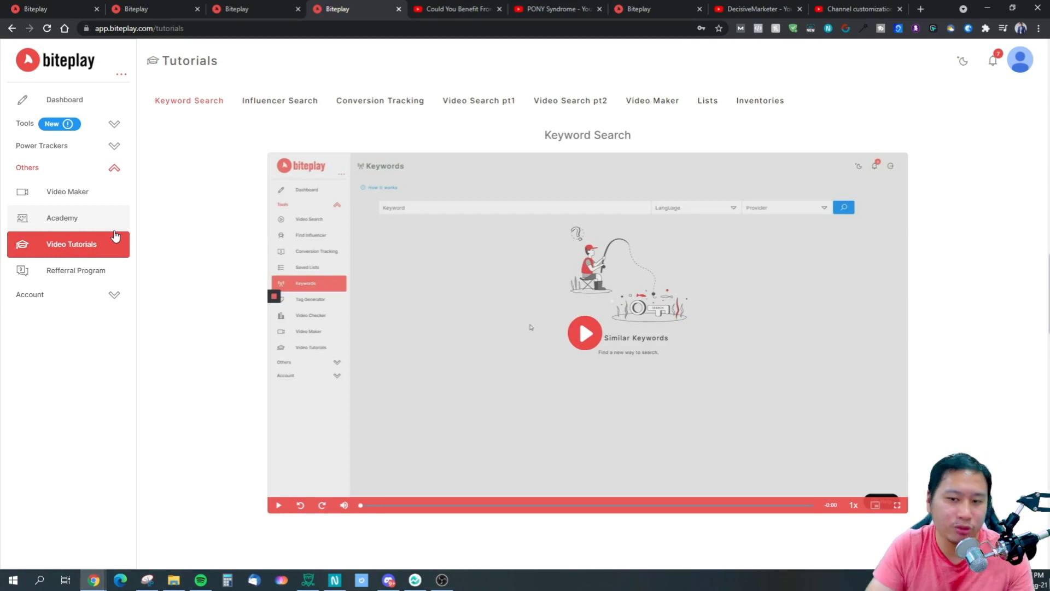
pyautogui.click(69, 222)
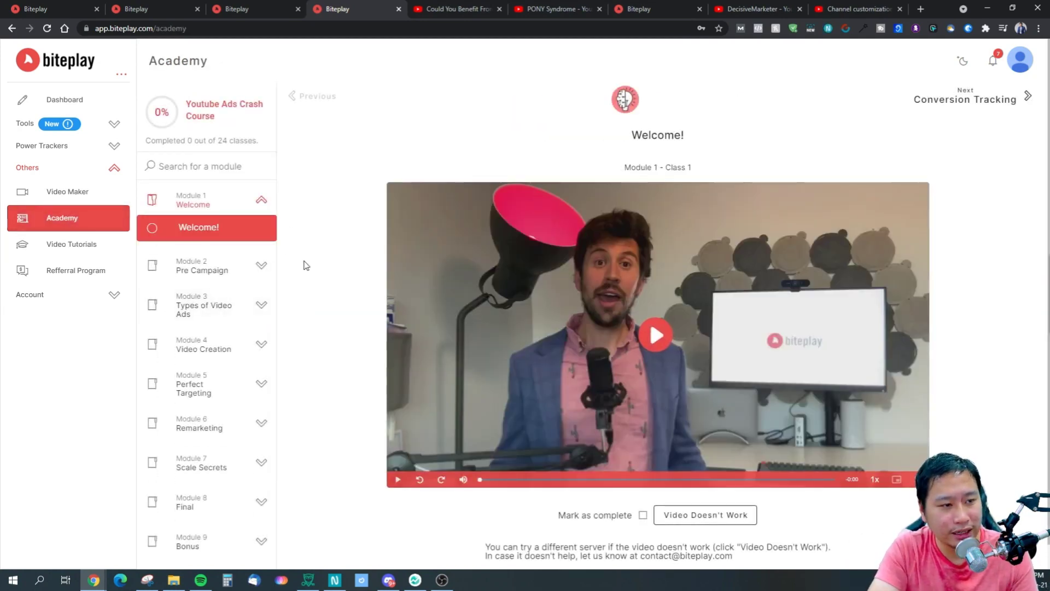
pyautogui.click(75, 246)
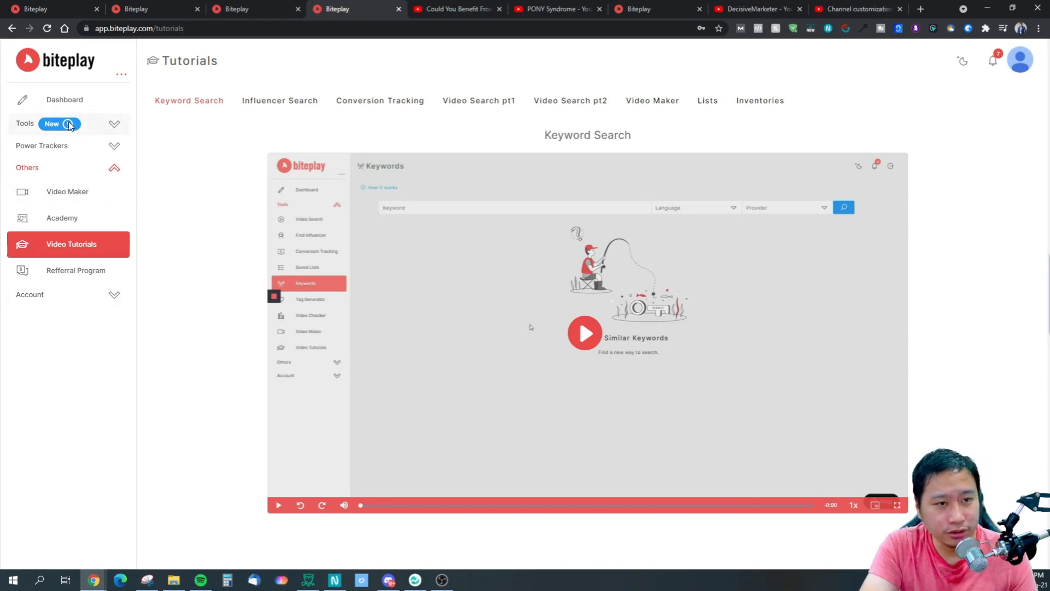
# Step: Open the Account page to review the profile, plan and search limits, and return to the Dashboard
pyautogui.click(83, 305)
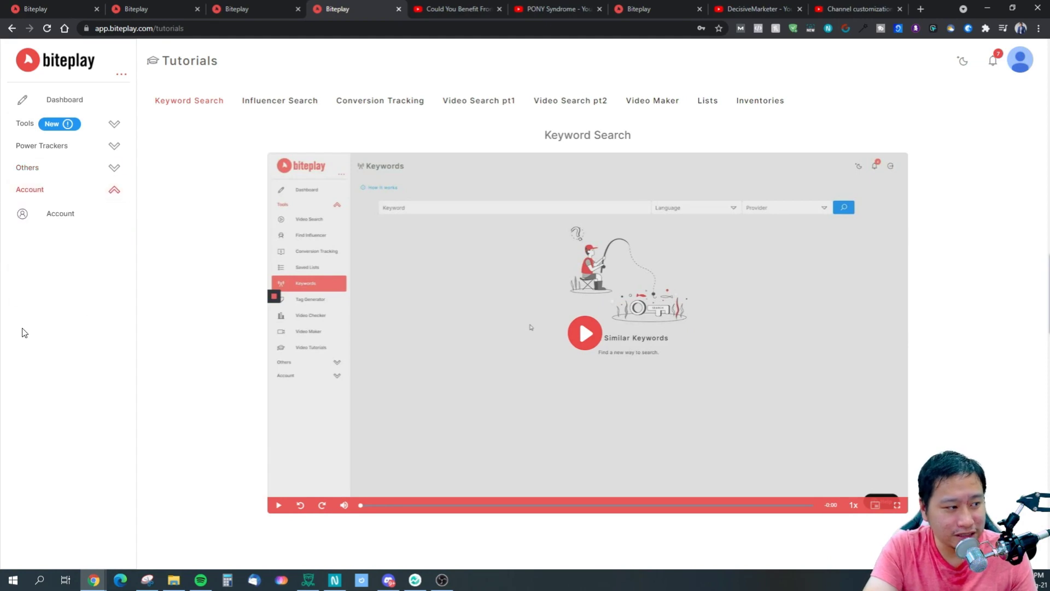
pyautogui.click(57, 213)
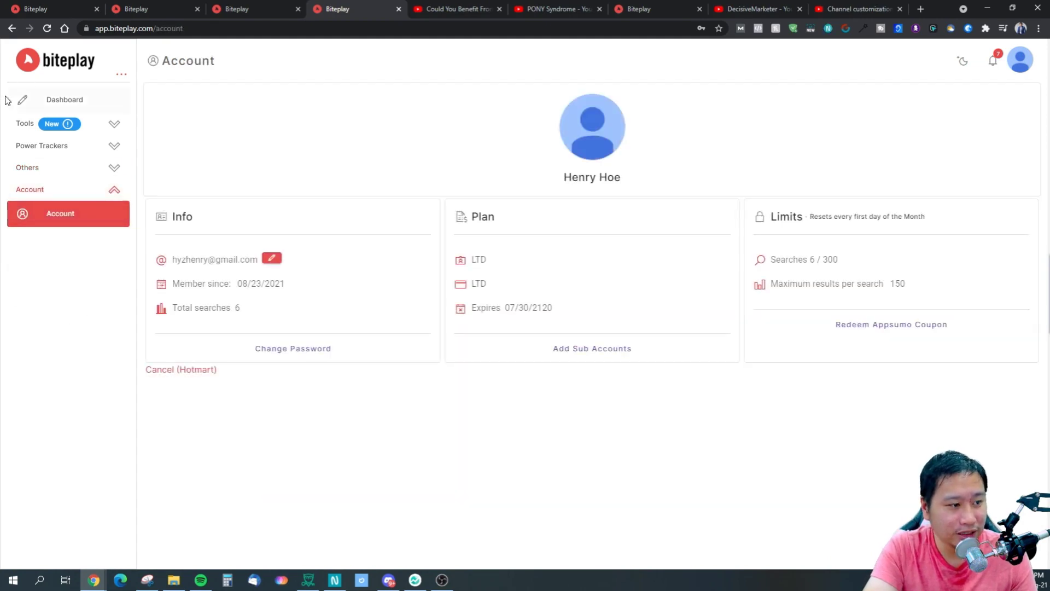
pyautogui.click(122, 112)
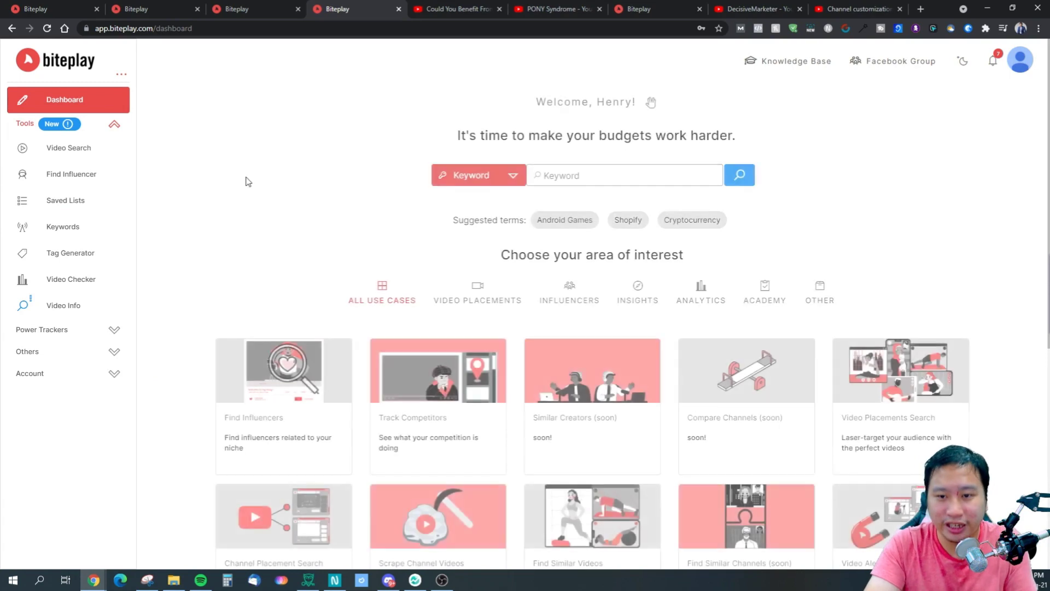